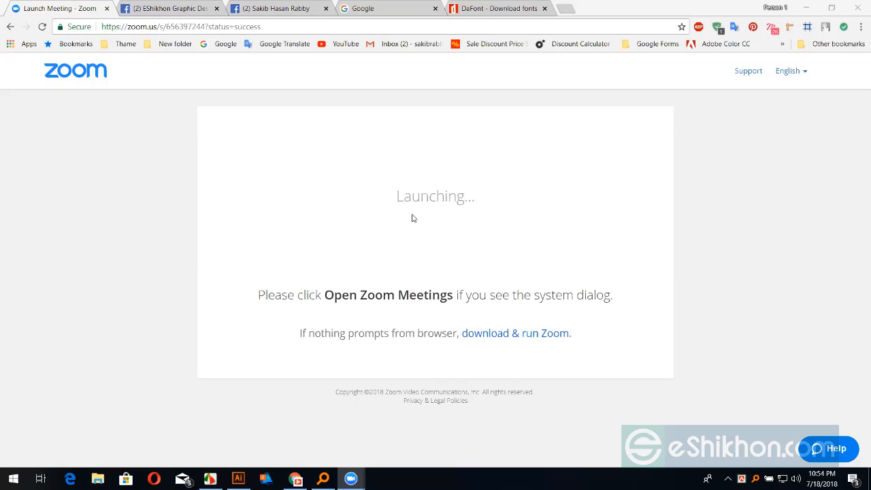
# - Switch to Adobe Illustrator and close the floating tool panel that covers the blank artboard
pyautogui.click(238, 478)
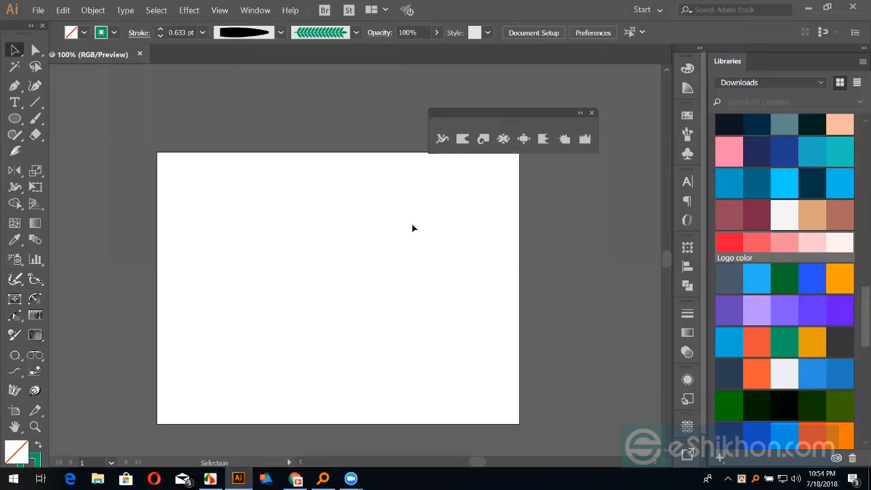
pyautogui.click(592, 113)
pyautogui.hotkey('ctrl', '0')
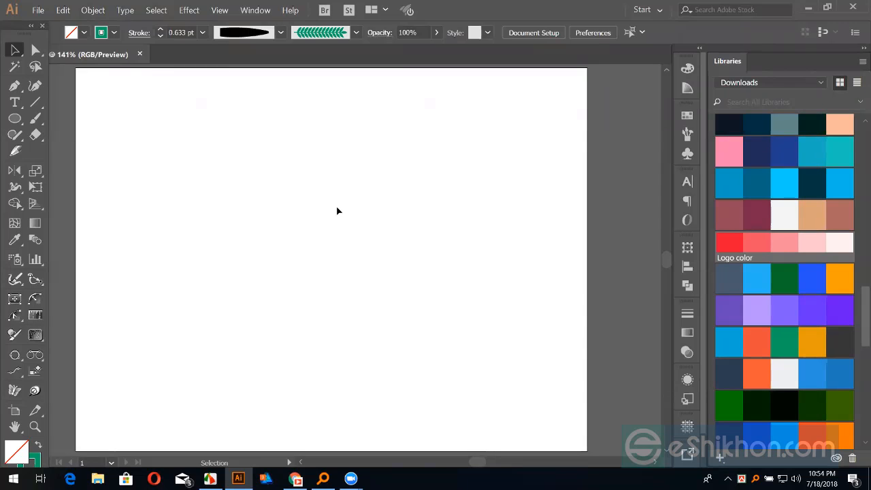
# - Draw a tall, narrow rectangle near the artboard's middle and swap its stroke colour to a solid green fill
pyautogui.moveTo(23, 119); pyautogui.dragTo(68, 119)
pyautogui.moveTo(317, 162); pyautogui.dragTo(326, 250)
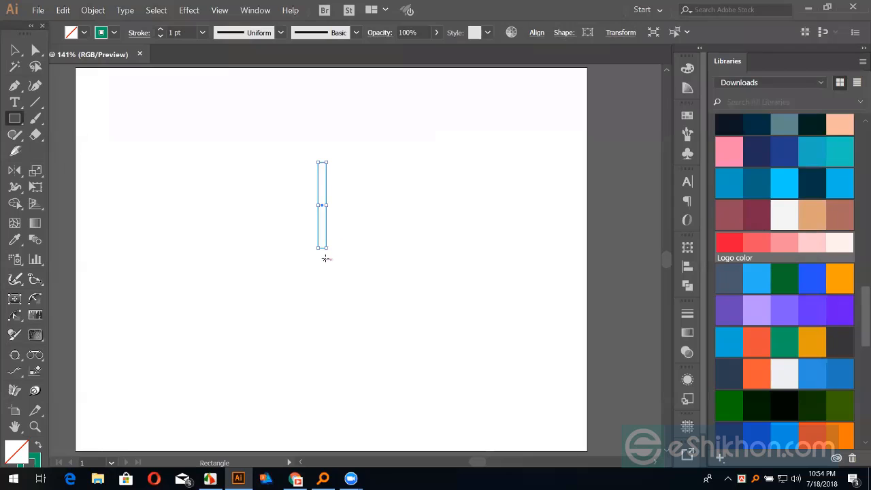
pyautogui.hotkey('shift', 'x')
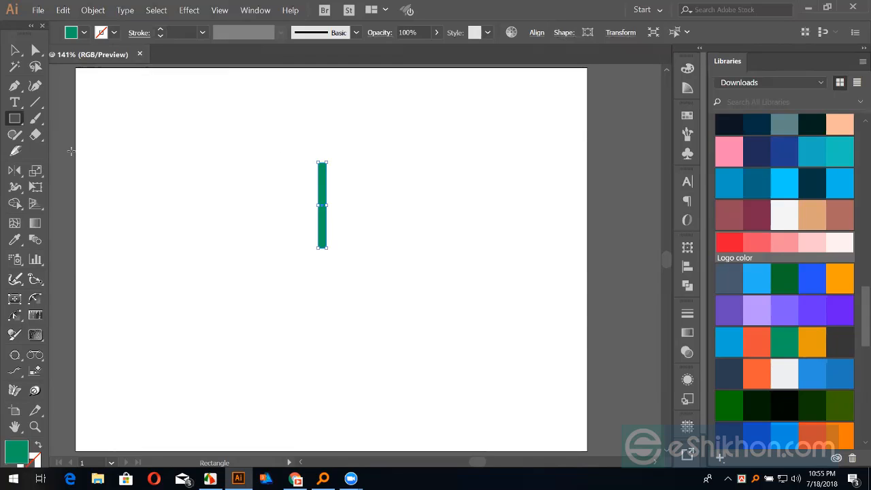
# - Try rotating the green bar freehand from its upper corner with the Selection tool and undo the rotation
pyautogui.hotkey('ctrl', '=')
pyautogui.hotkey('ctrl', '=')
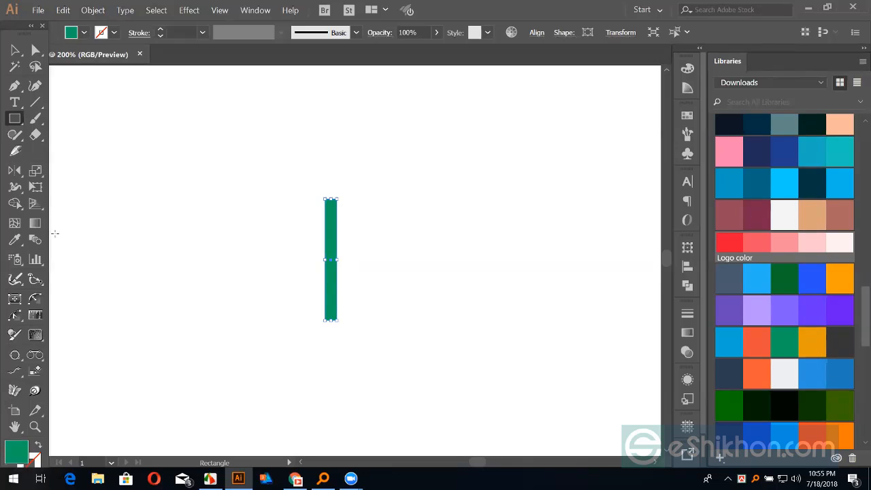
pyautogui.click(15, 51)
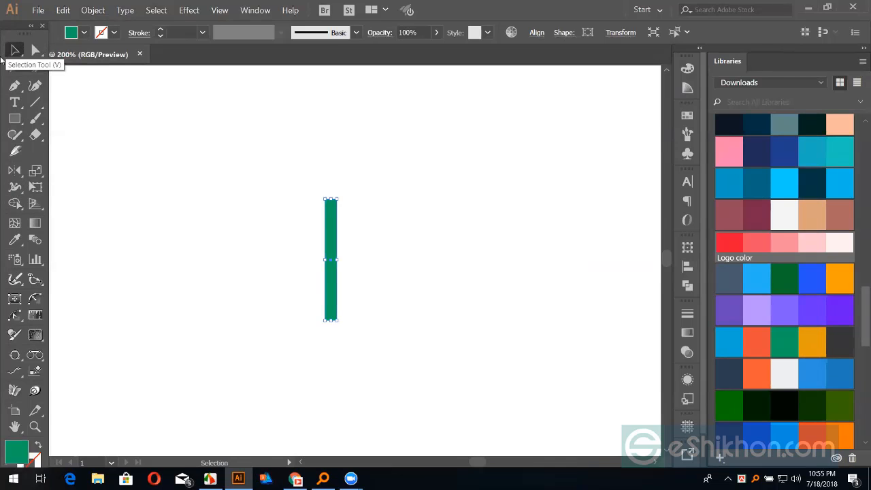
pyautogui.moveTo(340, 196); pyautogui.dragTo(376, 251)
pyautogui.hotkey('ctrl', 'z')
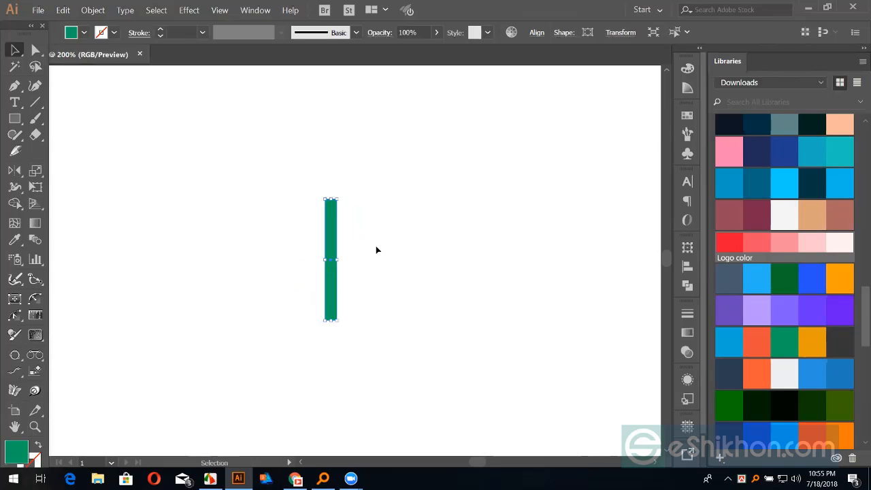
# - Open the Rotate tool's options for the green bar with the rotation centre placed just below its lower end
pyautogui.click(15, 173)
pyautogui.click(15, 174)
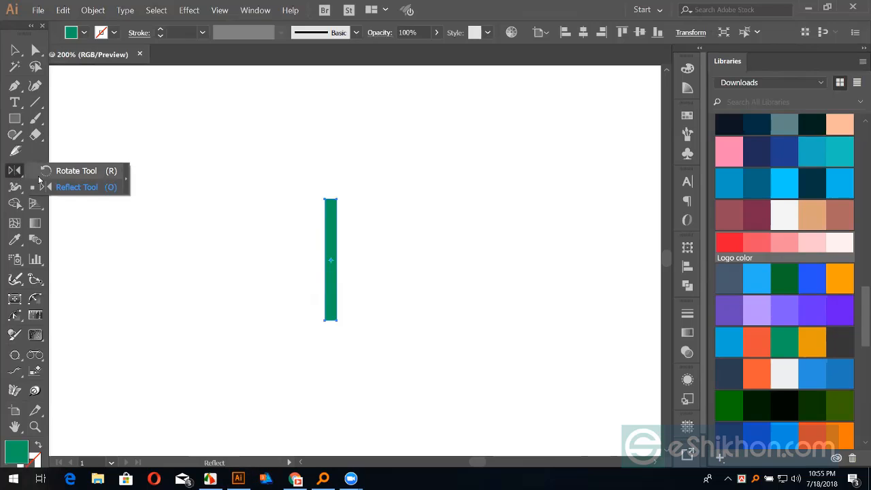
pyautogui.click(43, 171)
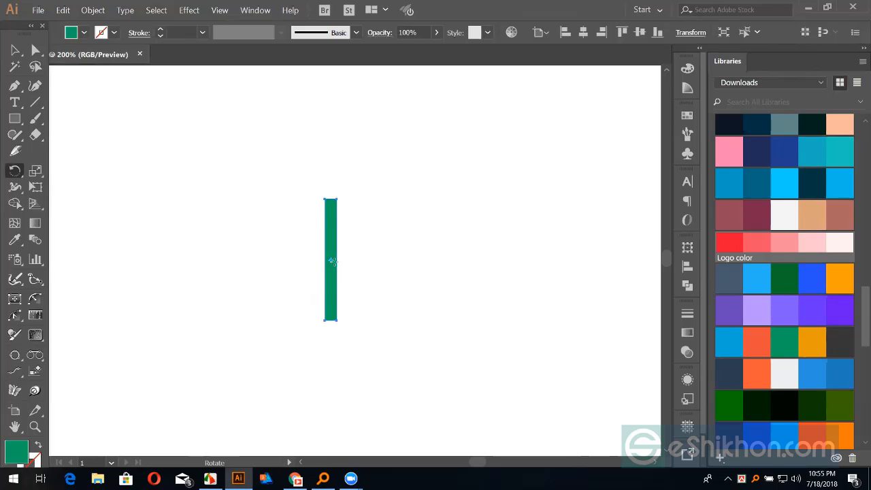
pyautogui.press('v')
pyautogui.hotkey('ctrl', '=')
pyautogui.hotkey('ctrl', '=')
pyautogui.hotkey('ctrl', '=')
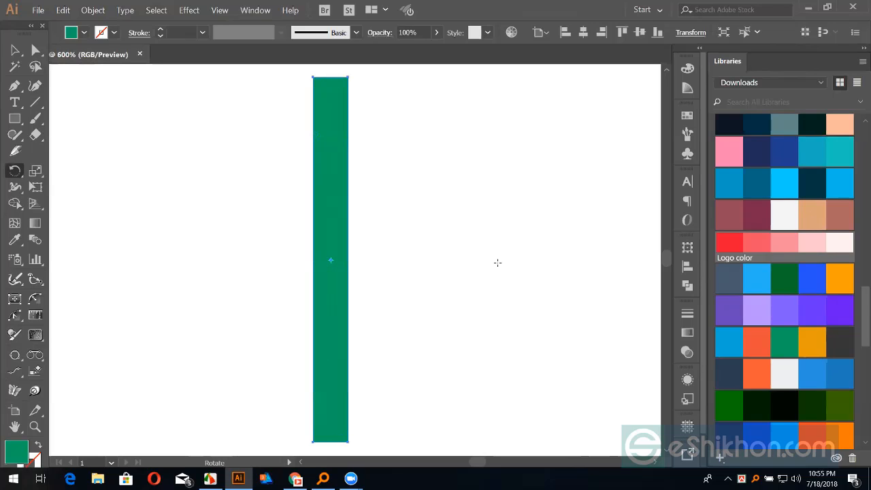
pyautogui.hotkey('ctrl', '-')
pyautogui.hotkey('ctrl', '-')
pyautogui.hotkey('ctrl', '-')
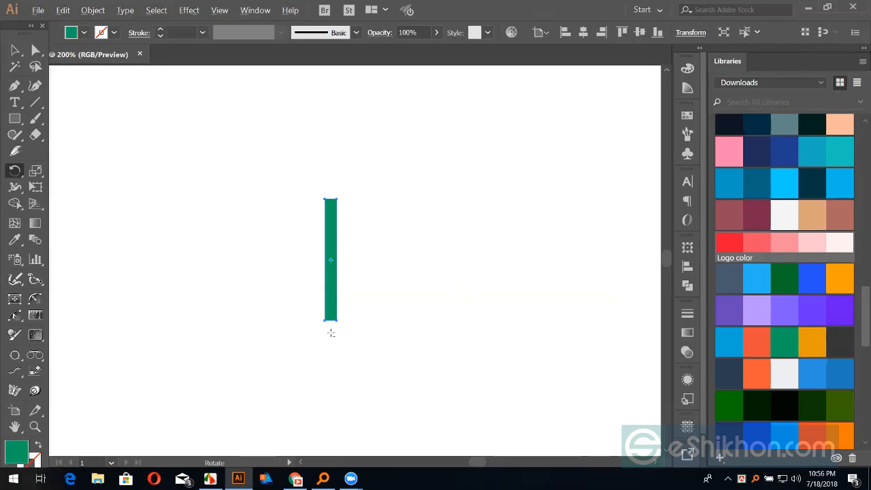
pyautogui.keyDown('alt'); pyautogui.click(330, 333); pyautogui.keyUp('alt')
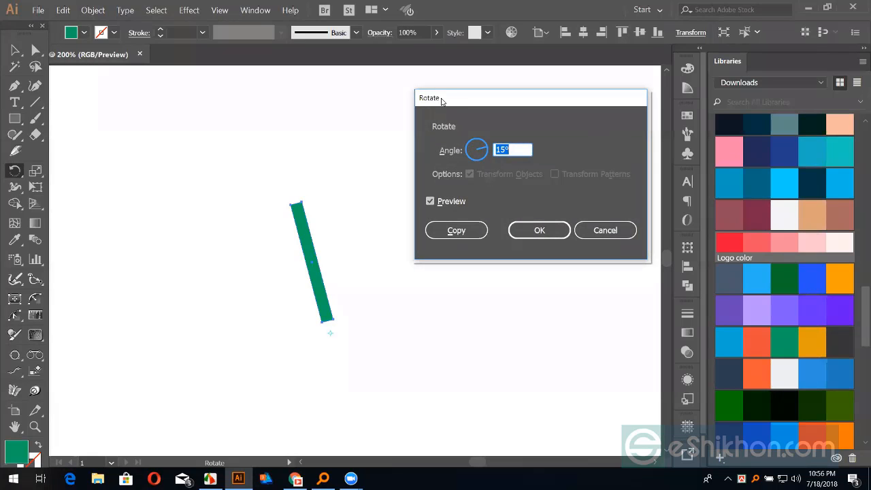
pyautogui.moveTo(446, 100); pyautogui.dragTo(409, 105)
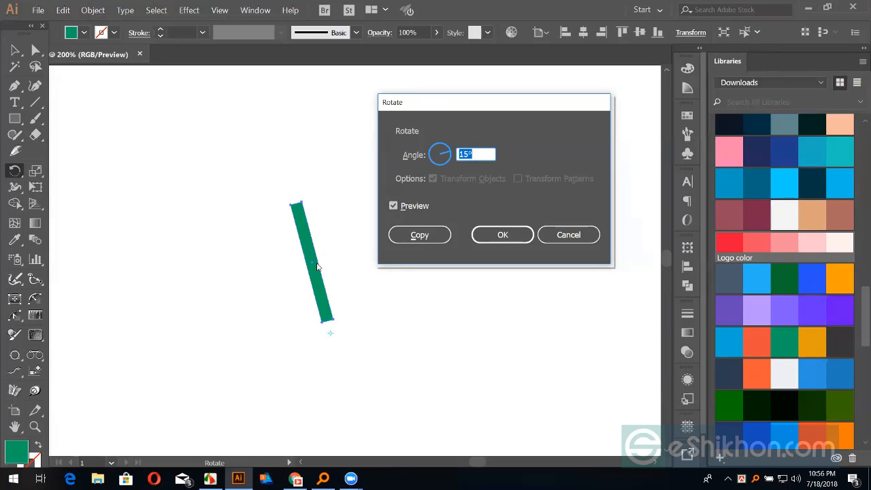
# - Toggle the rotation preview off and on to compare the bar's original and rotated positions
pyautogui.click(399, 206)
pyautogui.click(398, 207)
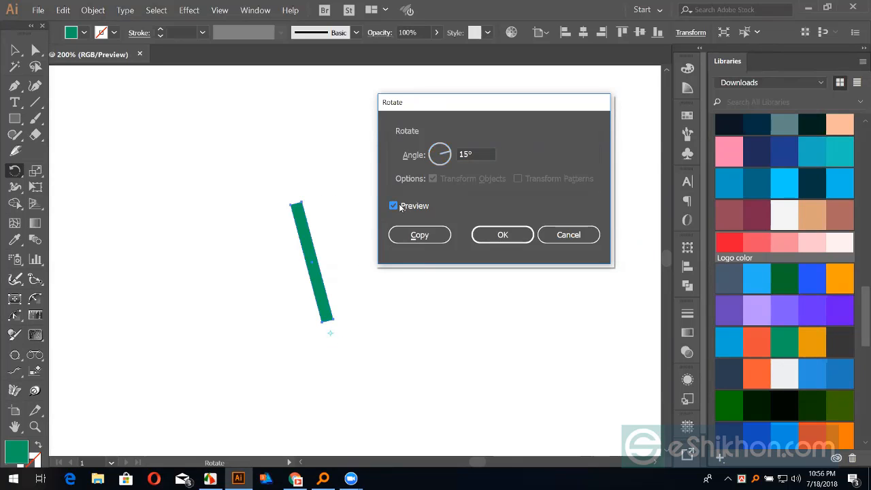
pyautogui.click(399, 206)
pyautogui.click(398, 206)
pyautogui.click(398, 206)
pyautogui.click(399, 207)
# - Set the rotation angle to 90° and create a rotated copy of the bar about the point below it
pyautogui.doubleClick(487, 153)
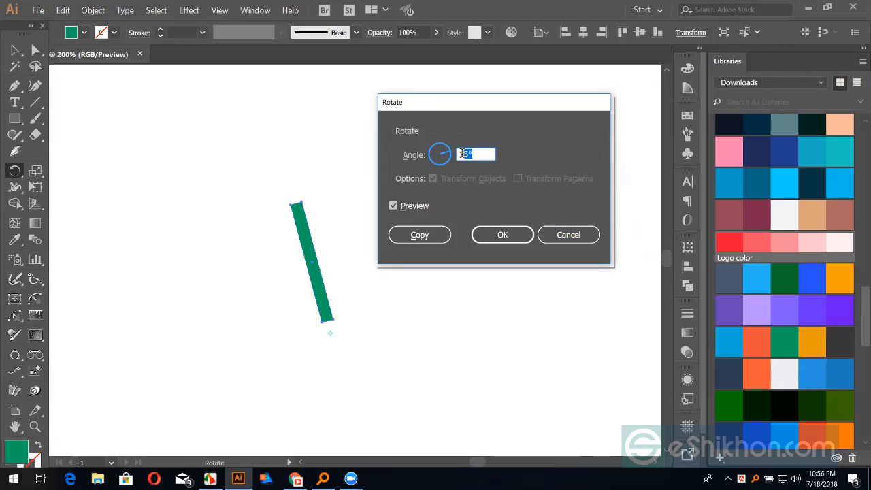
pyautogui.click(474, 154)
pyautogui.moveTo(477, 154); pyautogui.dragTo(445, 156)
pyautogui.write('90')
pyautogui.click(393, 206)
pyautogui.click(393, 206)
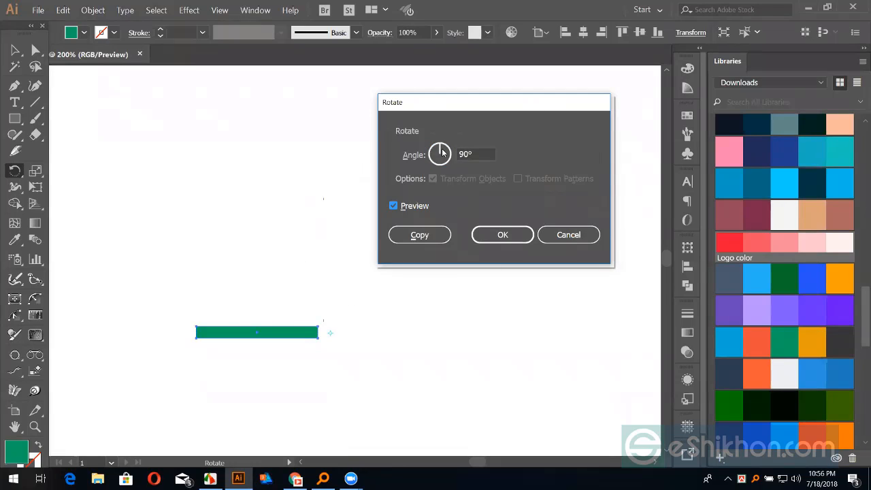
pyautogui.click(437, 233)
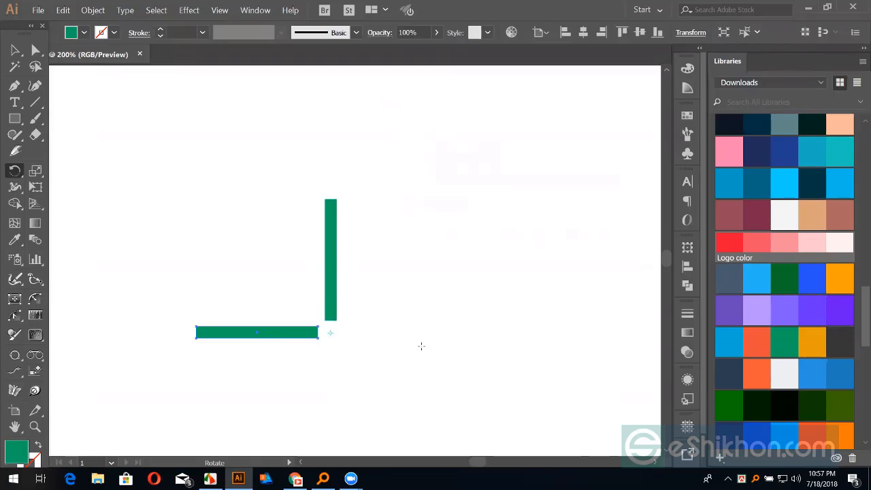
# - Repeat the 90° rotated copy twice to form a four-armed cross of green bars
pyautogui.press('v')
pyautogui.hotkey('ctrl', 'd')
pyautogui.hotkey('ctrl', 'd')
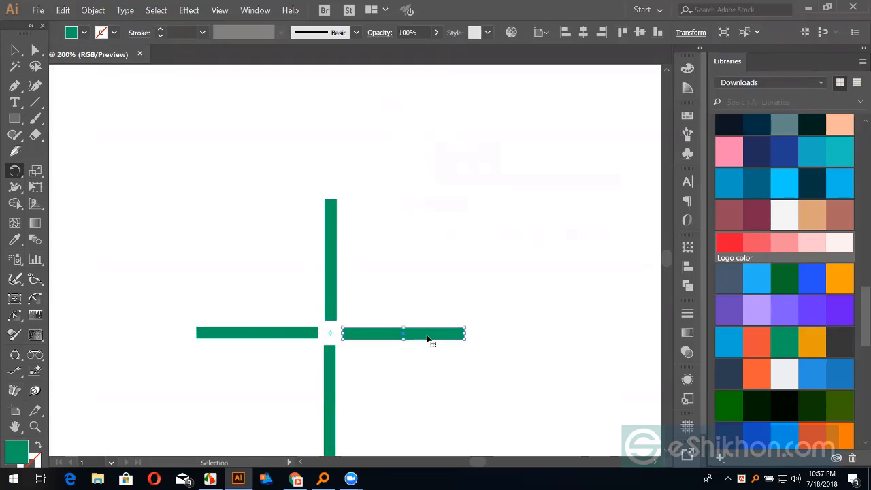
# - Delete the three rotated copies, keeping only the original vertical bar
pyautogui.press('r')
pyautogui.click(15, 49)
pyautogui.moveTo(227, 171); pyautogui.dragTo(246, 310)
pyautogui.moveTo(170, 331); pyautogui.dragTo(431, 408)
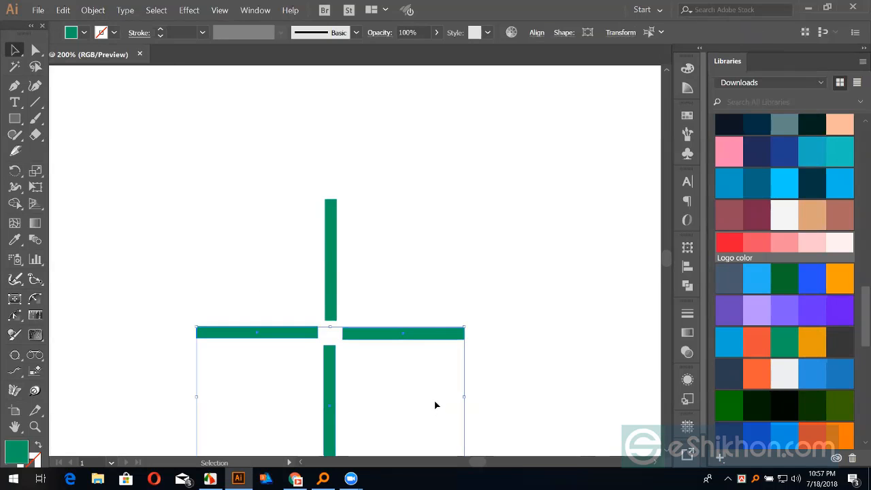
pyautogui.press('Delete')
# - Create a copy of the vertical bar rotated 15° about its own centre
pyautogui.click(331, 310)
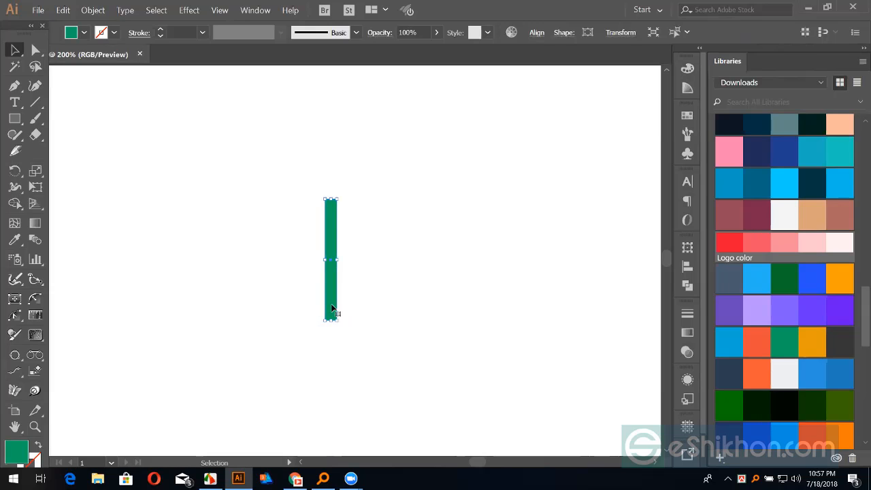
pyautogui.doubleClick(15, 172)
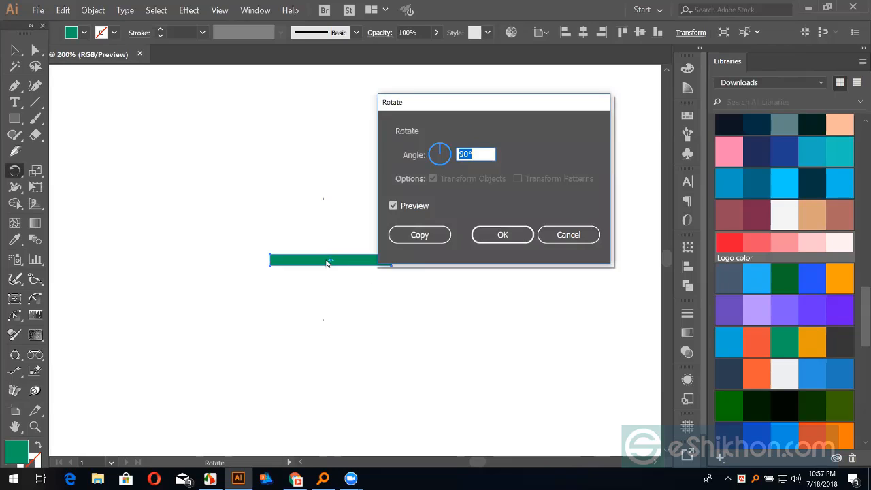
pyautogui.moveTo(443, 105); pyautogui.dragTo(518, 103)
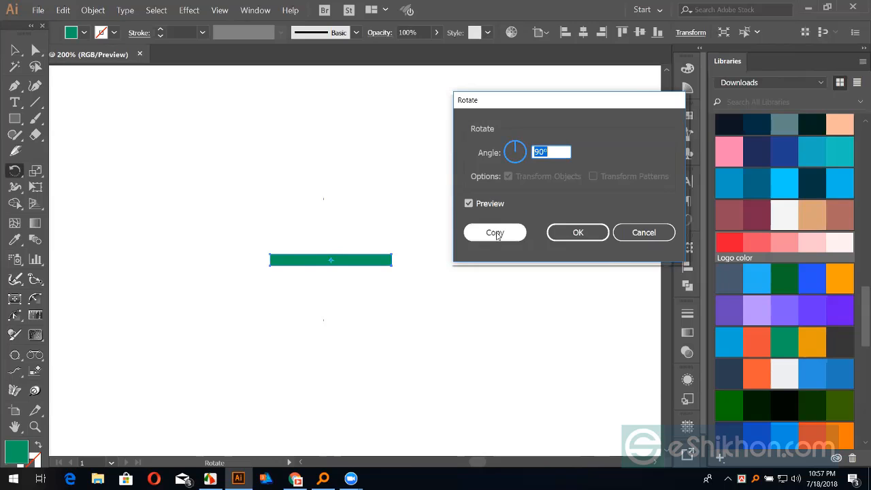
pyautogui.write('15')
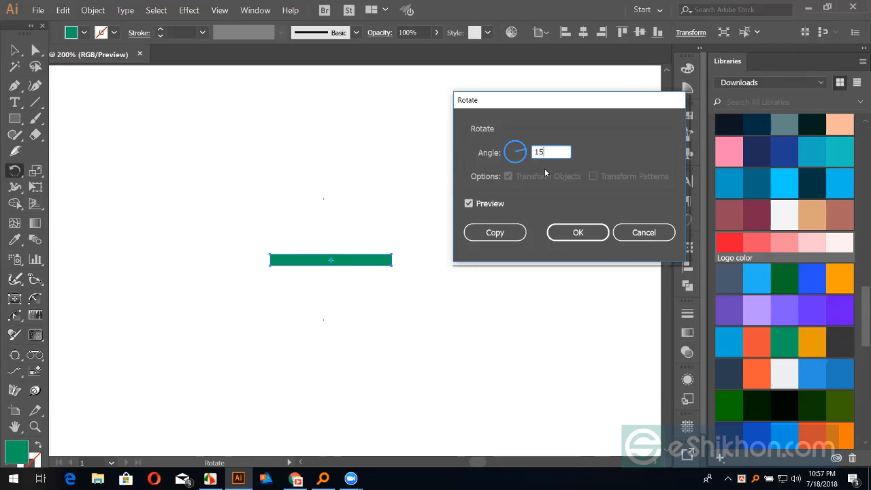
pyautogui.click(508, 232)
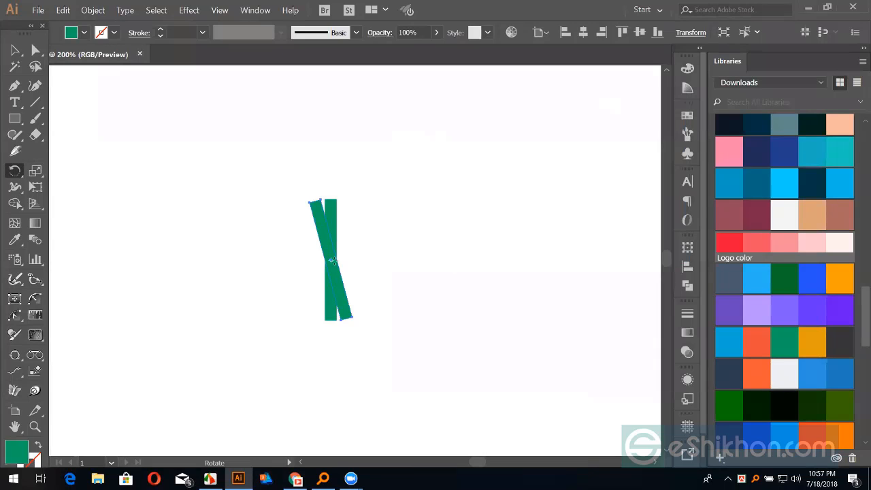
# - Repeat the 15° rotated copy until the bars form a full radial burst
pyautogui.hotkey('ctrl', 'd')
pyautogui.hotkey('ctrl', 'd')
pyautogui.hotkey('ctrl', 'd')
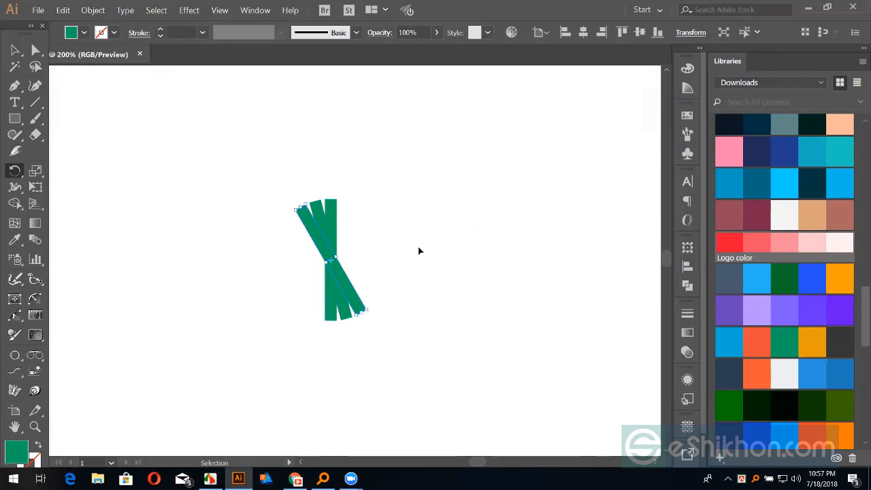
pyautogui.hotkey('ctrl', 'd')
pyautogui.hotkey('ctrl', 'd')
pyautogui.hotkey('ctrl', 'd')
pyautogui.hotkey('ctrl', 'd')
pyautogui.hotkey('ctrl', 'd')
pyautogui.hotkey('ctrl', 'd')
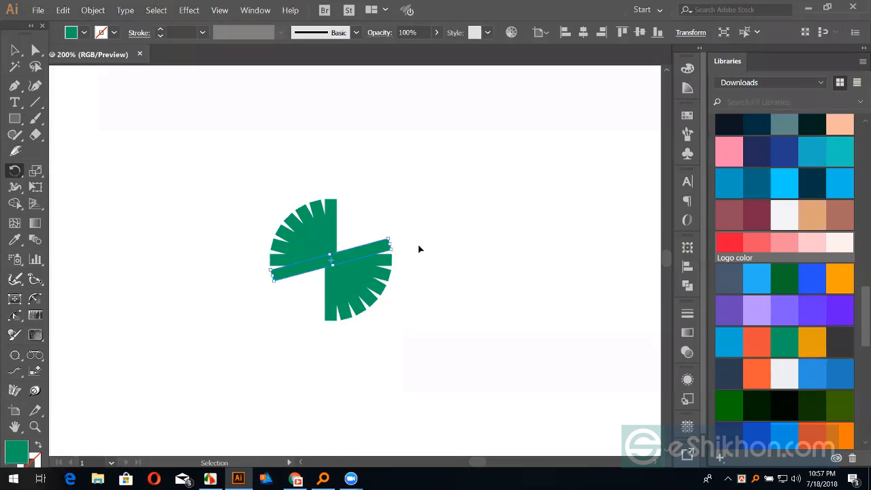
pyautogui.hotkey('ctrl', 'd')
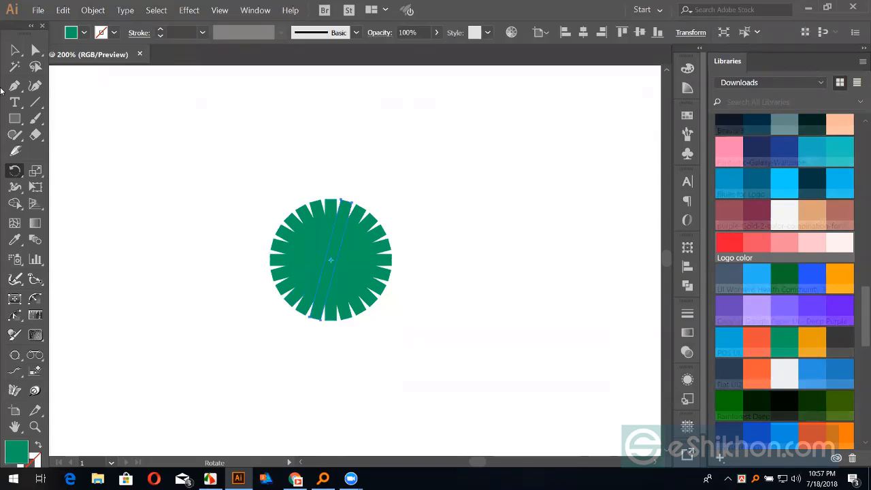
# - Select the whole radial burst of green bars and delete it
pyautogui.click(14, 49)
pyautogui.moveTo(172, 128); pyautogui.dragTo(465, 346)
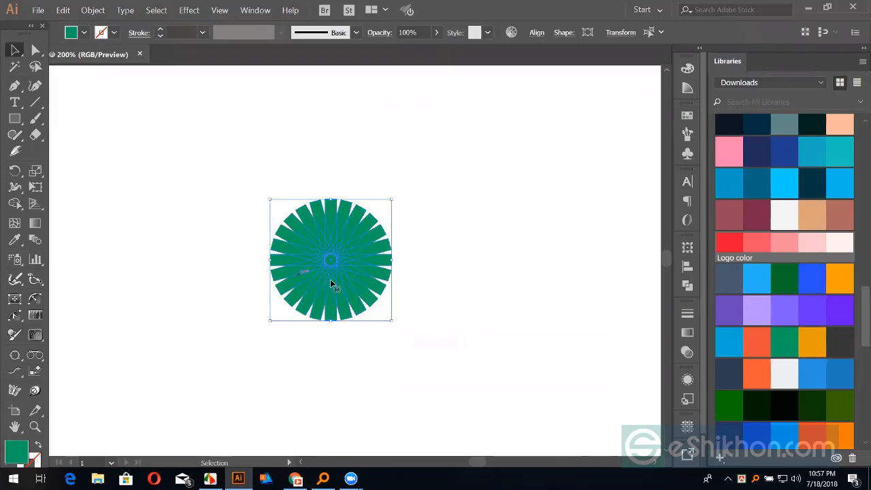
pyautogui.press('Delete')
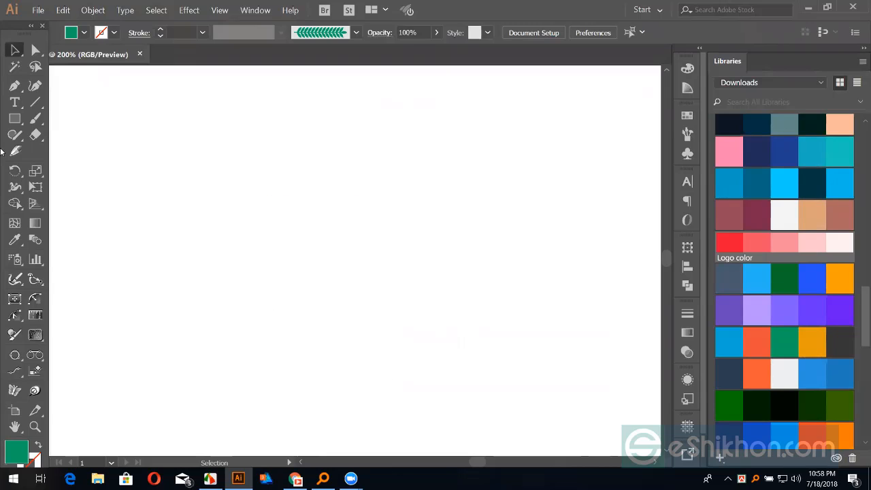
# - Draw a circle on the artboard with the Ellipse tool and give it a green outline without fill
pyautogui.moveTo(15, 118); pyautogui.dragTo(53, 120)
pyautogui.moveTo(311, 218); pyautogui.dragTo(333, 286)
pyautogui.hotkey('shift', 'x')
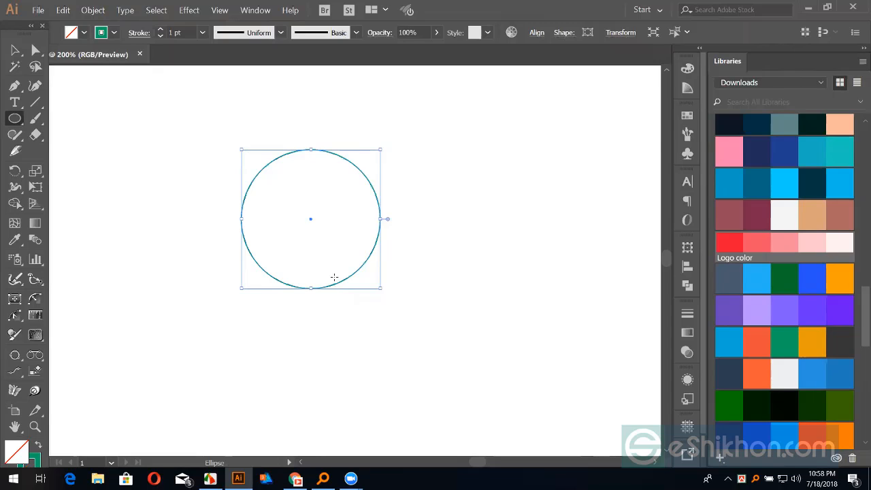
# - Create a copy of the circle rotated 15° about a point just below its lower edge
pyautogui.press('r')
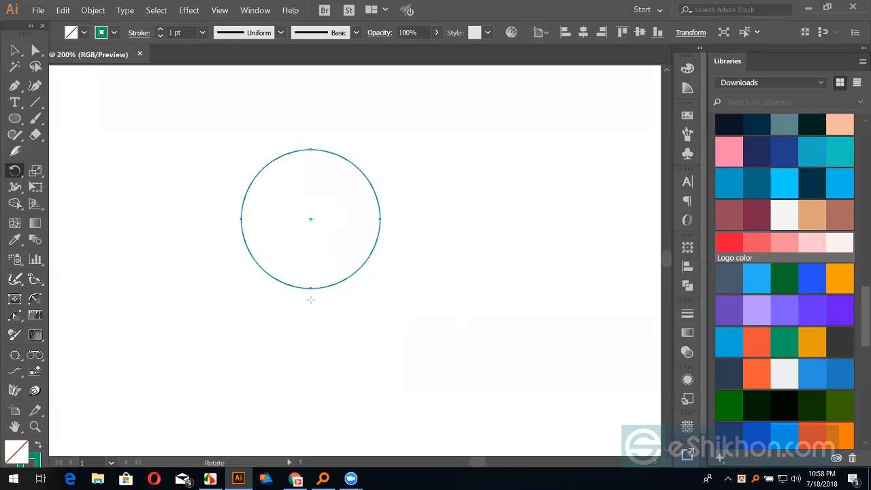
pyautogui.keyDown('alt'); pyautogui.click(311, 300); pyautogui.keyUp('alt')
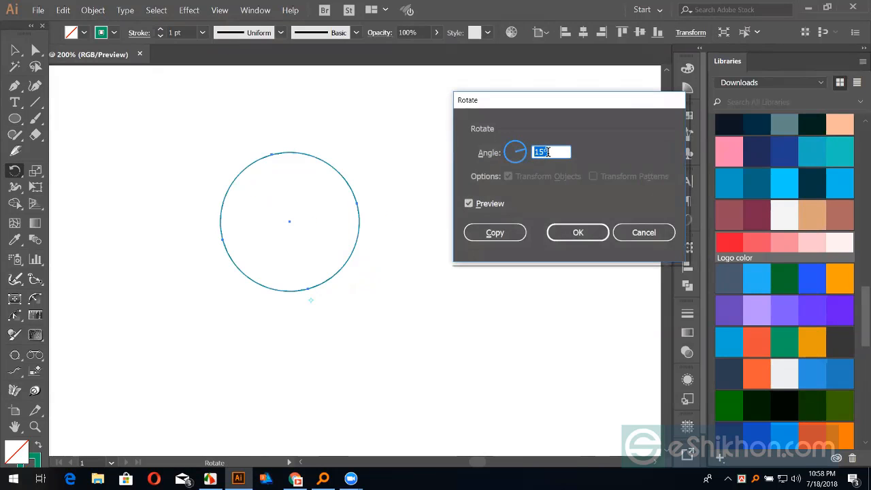
pyautogui.click(496, 232)
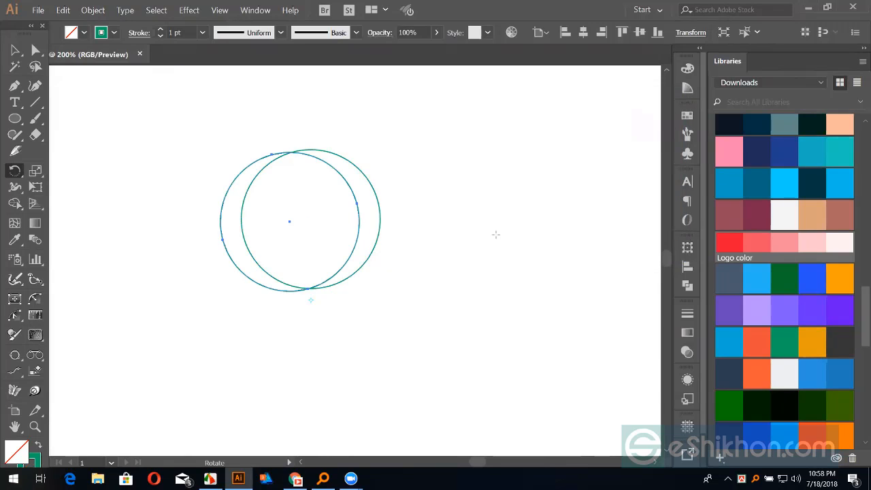
# - Repeat the 15° rotated copy of the circle until the copies form a full ring, and deselect
pyautogui.hotkey('ctrl', 'd')
pyautogui.hotkey('ctrl', 'd')
pyautogui.hotkey('ctrl', 'd')
pyautogui.hotkey('ctrl', 'd')
pyautogui.hotkey('ctrl', 'd')
pyautogui.hotkey('ctrl', 'd')
pyautogui.hotkey('ctrl', 'd')
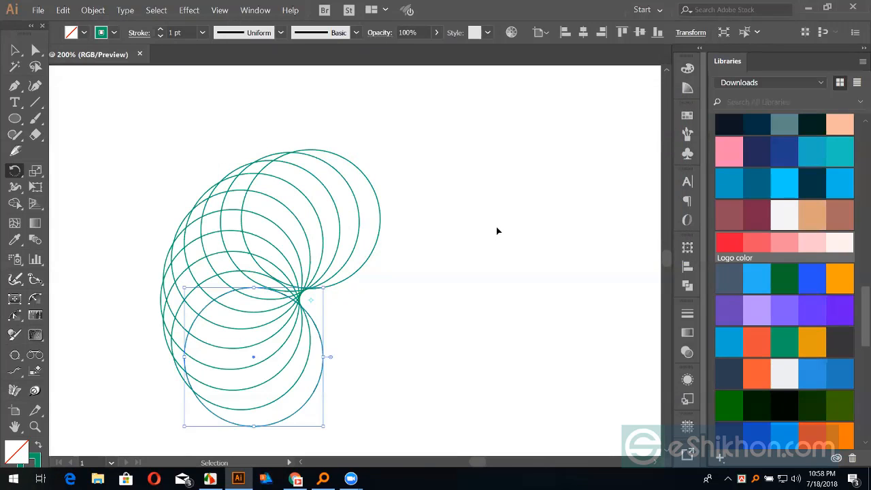
pyautogui.hotkey('ctrl', 'd')
pyautogui.hotkey('ctrl', 'd')
pyautogui.hotkey('ctrl', 'd')
pyautogui.hotkey('ctrl', 'd')
pyautogui.hotkey('ctrl', 'd')
pyautogui.hotkey('ctrl', 'd')
pyautogui.hotkey('ctrl', 'd')
pyautogui.hotkey('ctrl', 'd')
pyautogui.hotkey('ctrl', 'd')
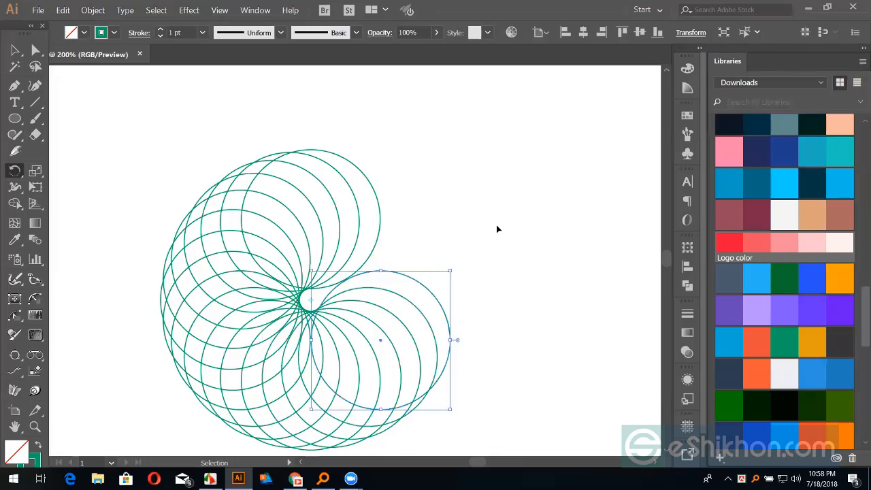
pyautogui.hotkey('ctrl', 'd')
pyautogui.hotkey('ctrl', 'd')
pyautogui.hotkey('ctrl', 'd')
pyautogui.hotkey('ctrl', 'd')
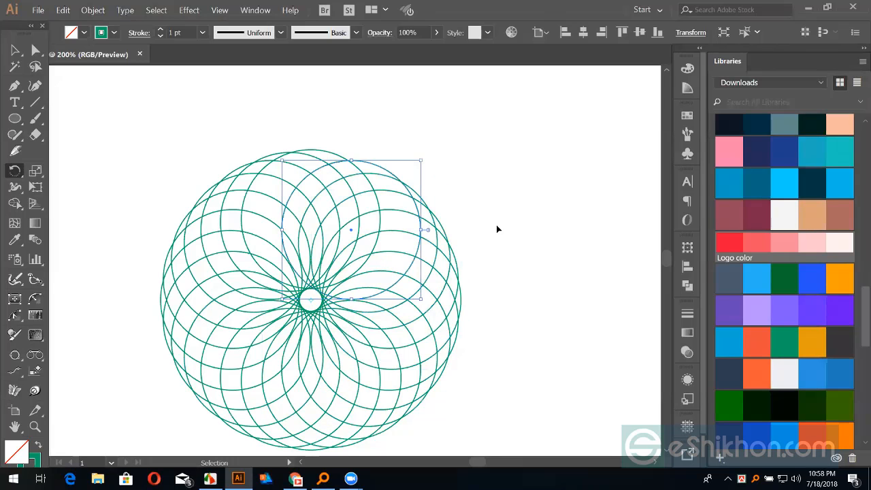
pyautogui.hotkey('ctrl', 'd')
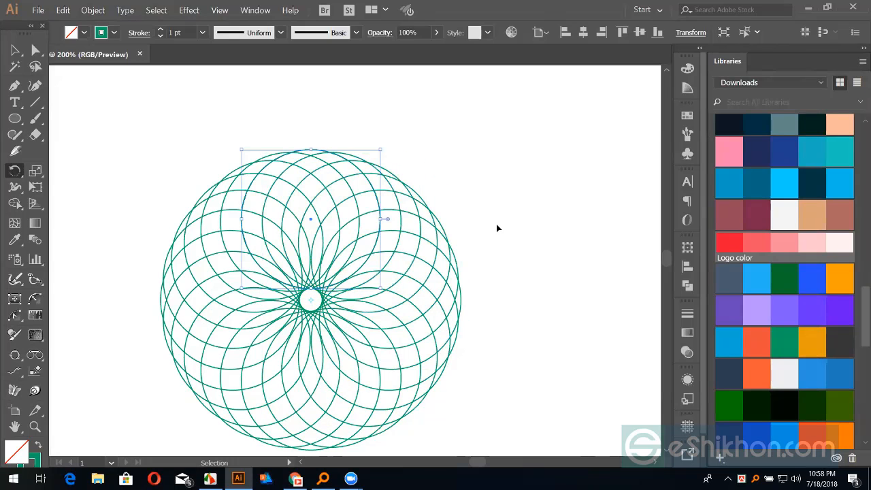
pyautogui.hotkey('ctrl', 'd')
pyautogui.press('r')
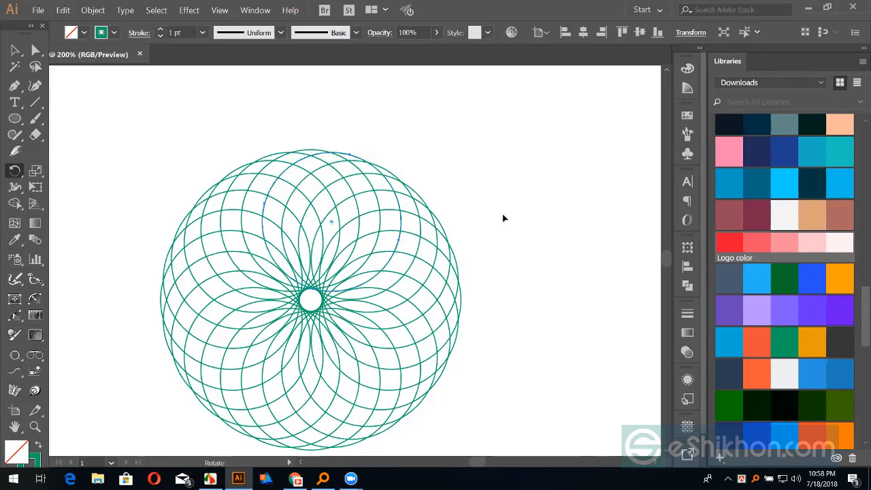
pyautogui.press('v')
pyautogui.click(543, 181)
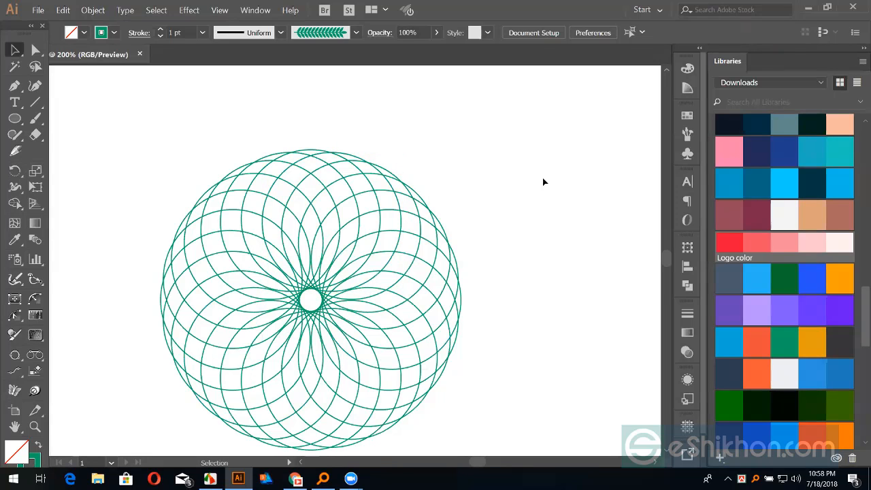
# - Select all the rotated circles and recolour their outlines with the darkest navy of the Beasts 3 colour theme
pyautogui.scroll(-3, 466, 200)
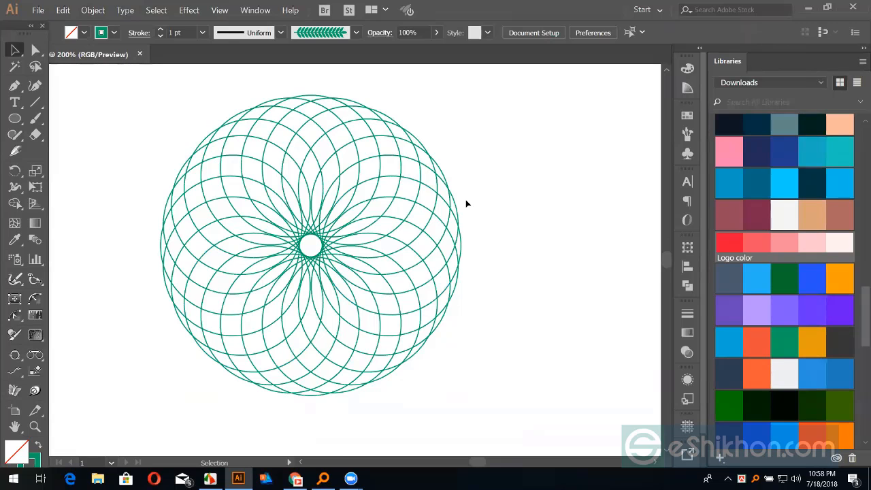
pyautogui.hotkey('ctrl', '-')
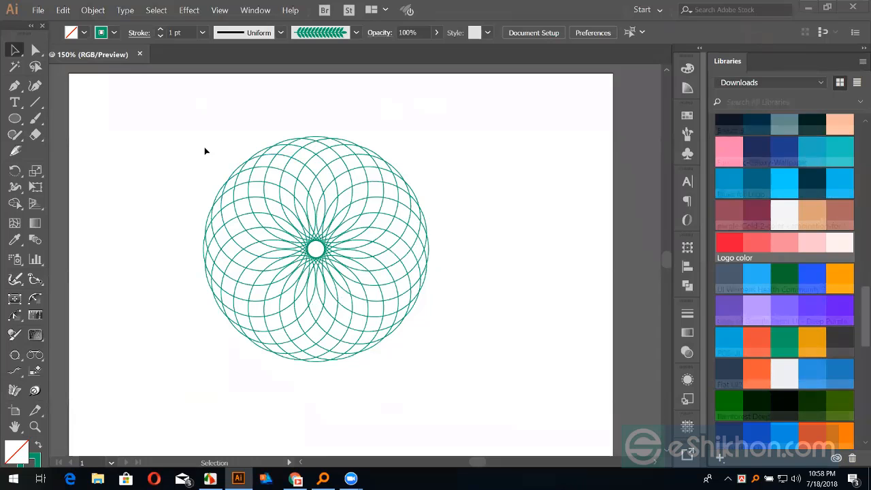
pyautogui.moveTo(210, 112); pyautogui.dragTo(488, 376)
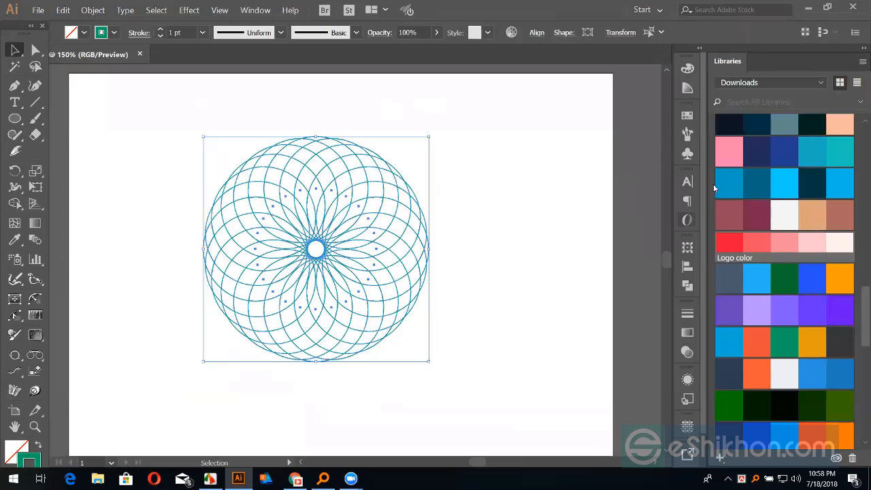
pyautogui.click(725, 123)
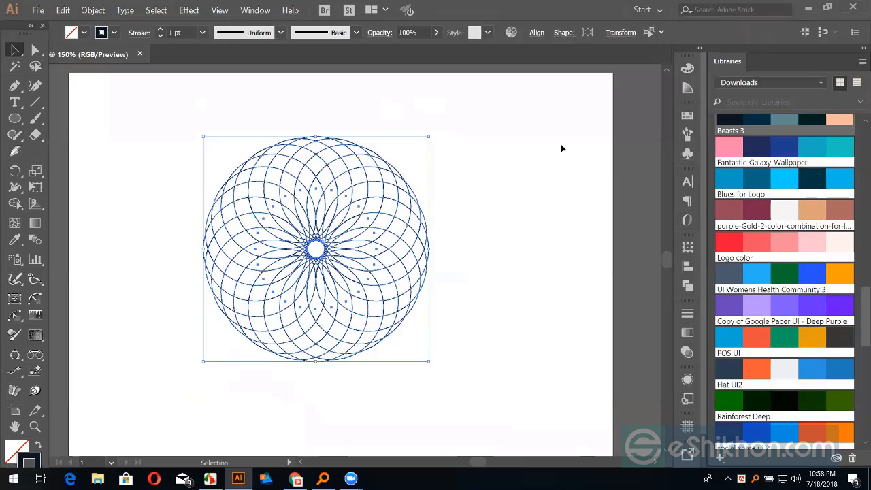
pyautogui.click(523, 156)
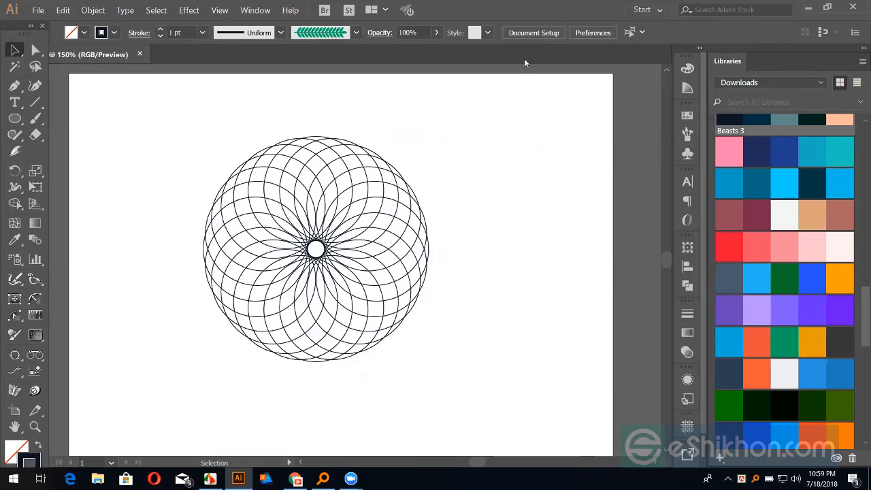
# - Swap fill and stroke on all the circles so they are filled dark navy without an outline
pyautogui.moveTo(179, 97); pyautogui.dragTo(453, 388)
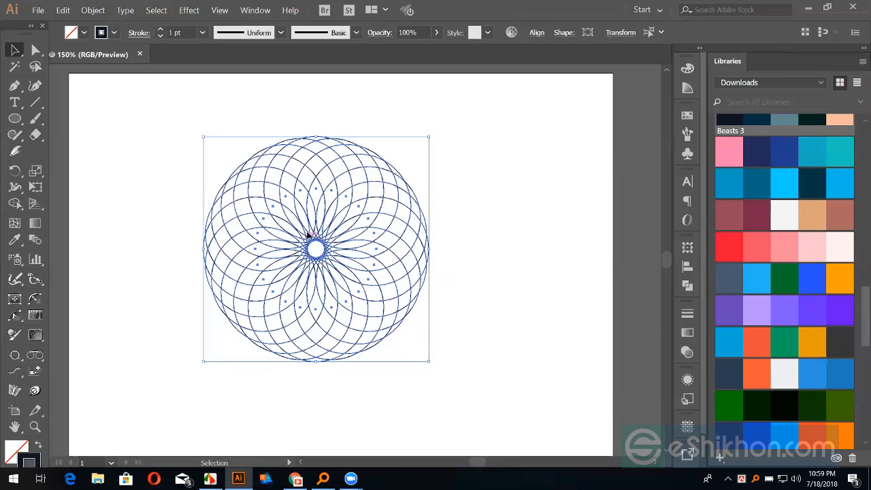
pyautogui.hotkey('shift', 'x')
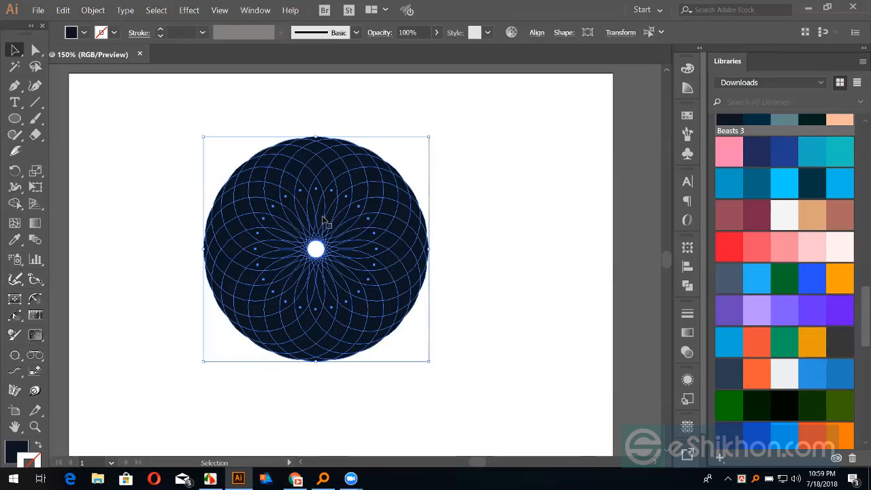
pyautogui.click(462, 187)
pyautogui.moveTo(223, 126); pyautogui.dragTo(538, 387)
pyautogui.click(493, 266)
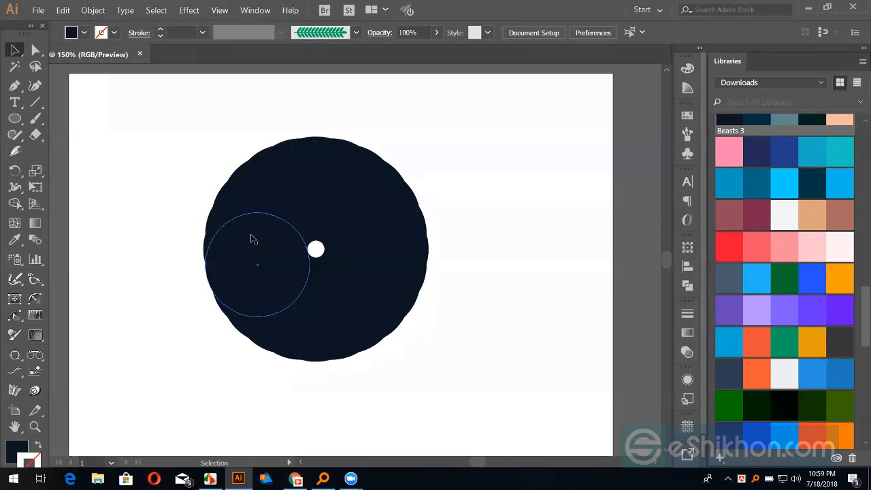
# - Combine all the filled circles with the Pathfinder Exclude shape mode to create a checkered radial pattern
pyautogui.moveTo(217, 112); pyautogui.dragTo(445, 367)
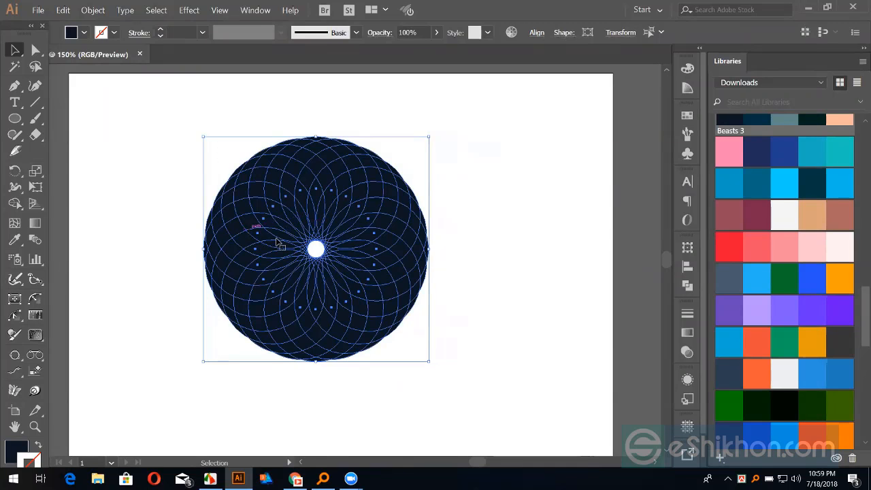
pyautogui.click(691, 287)
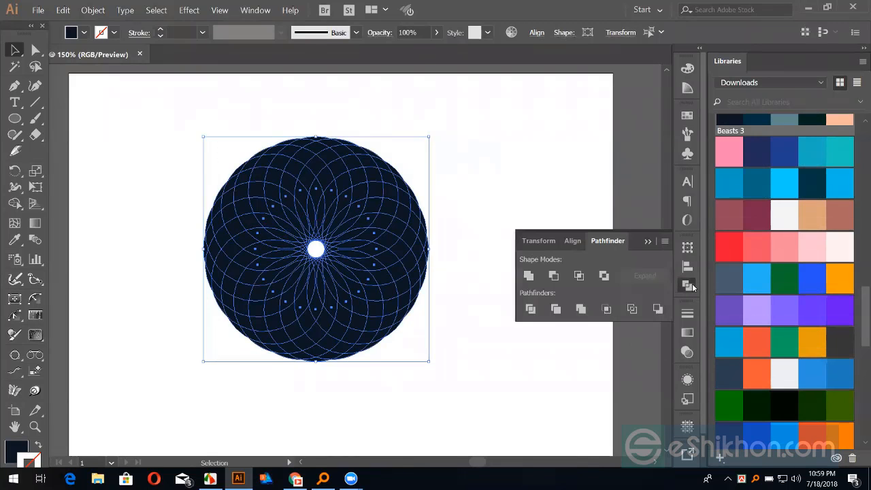
pyautogui.click(603, 276)
pyautogui.click(517, 184)
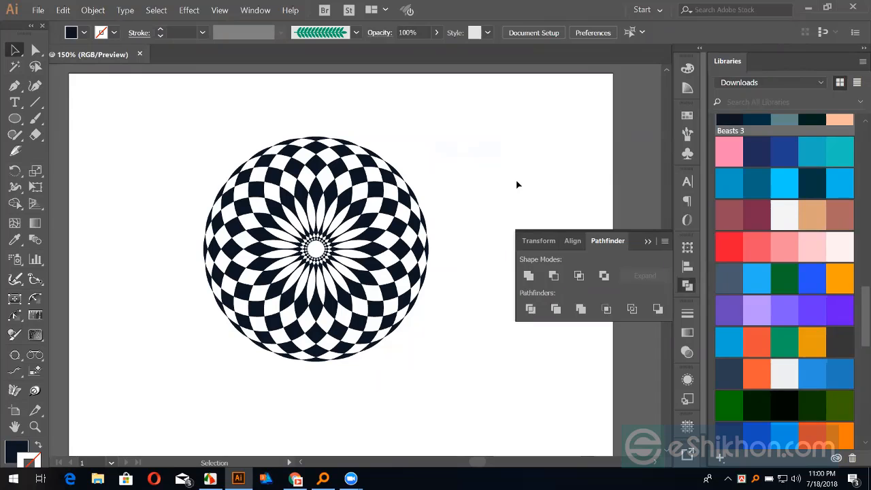
pyautogui.click(369, 242)
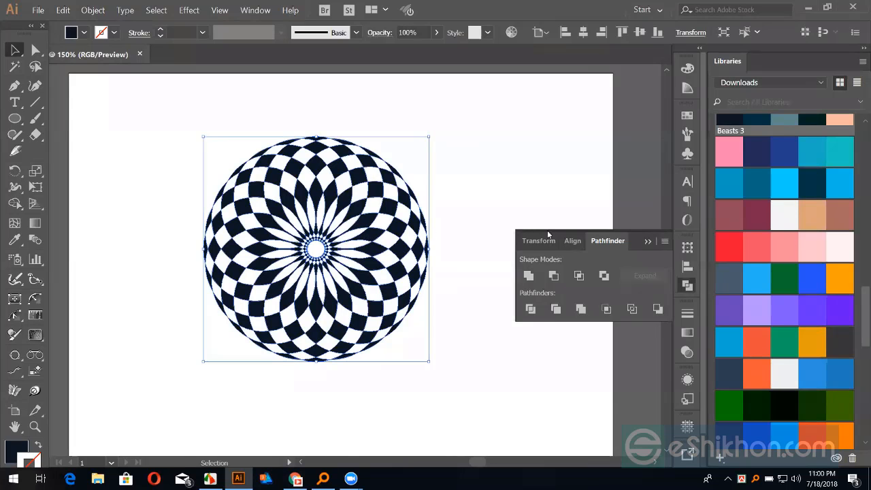
pyautogui.click(649, 245)
pyautogui.click(496, 249)
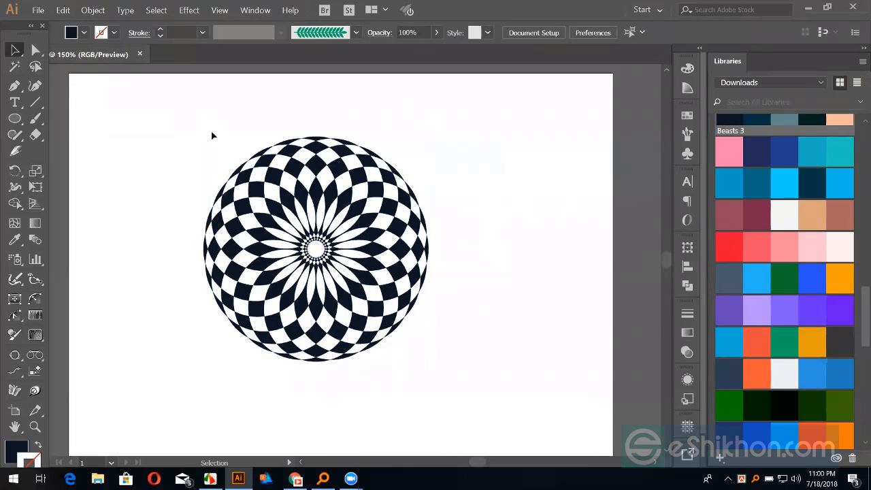
# - Select the checkered radial pattern and delete it, leaving the artboard empty
pyautogui.moveTo(213, 135); pyautogui.dragTo(439, 339)
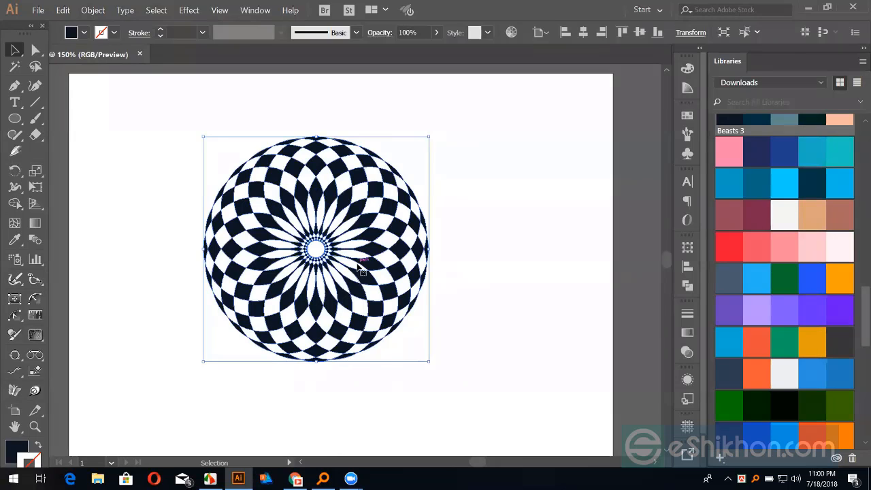
pyautogui.press('Delete')
pyautogui.hotkey('ctrl', '0')
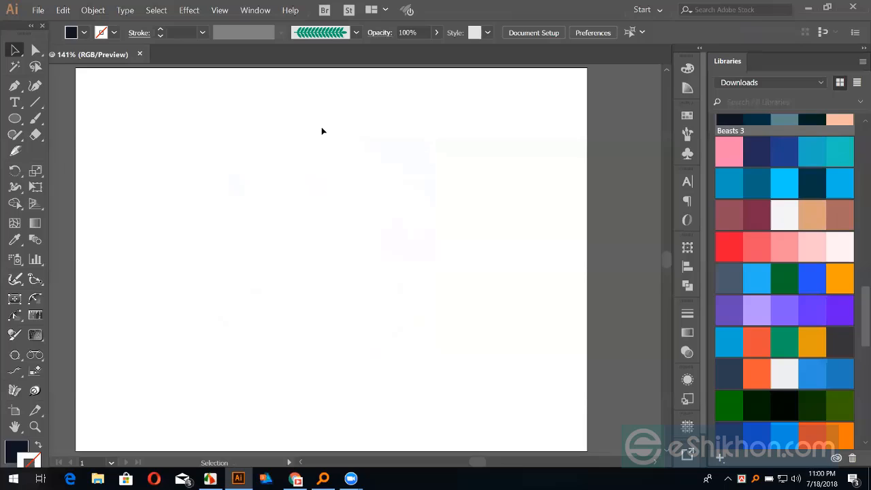
# - Draw a dark navy square near the middle of the artboard with the Rectangle tool
pyautogui.click(32, 193)
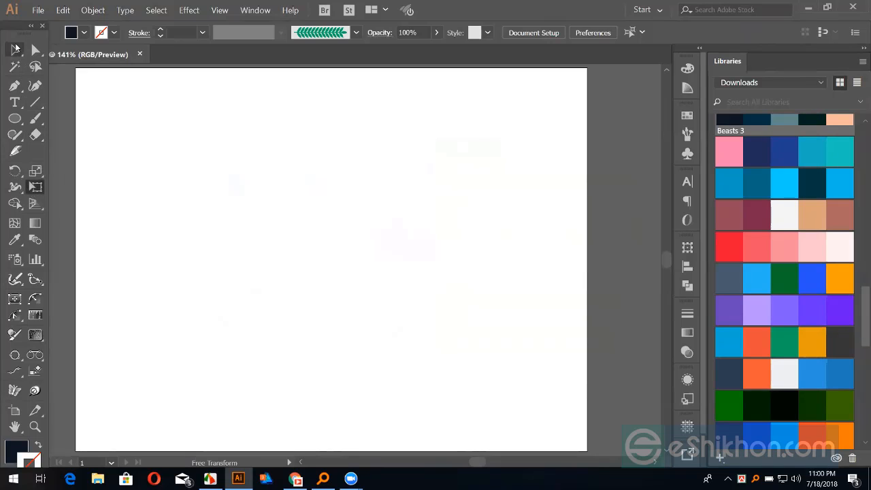
pyautogui.moveTo(15, 27); pyautogui.dragTo(32, 55)
pyautogui.click(28, 139)
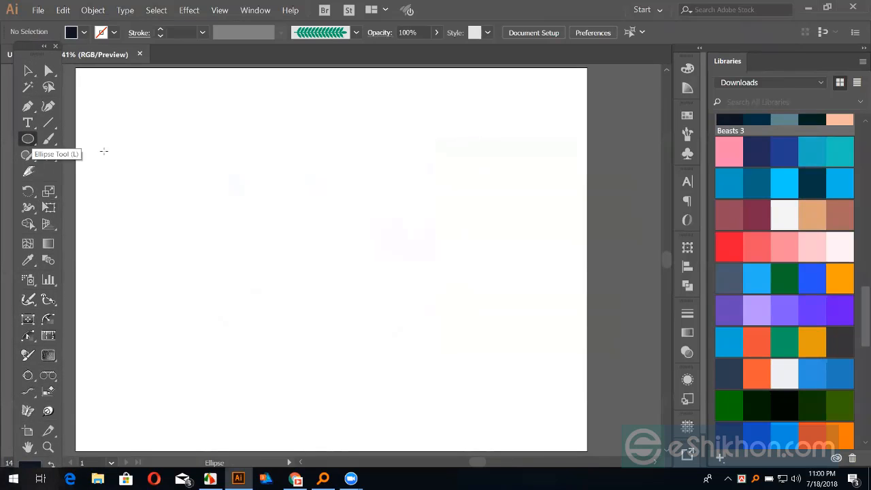
pyautogui.press('m')
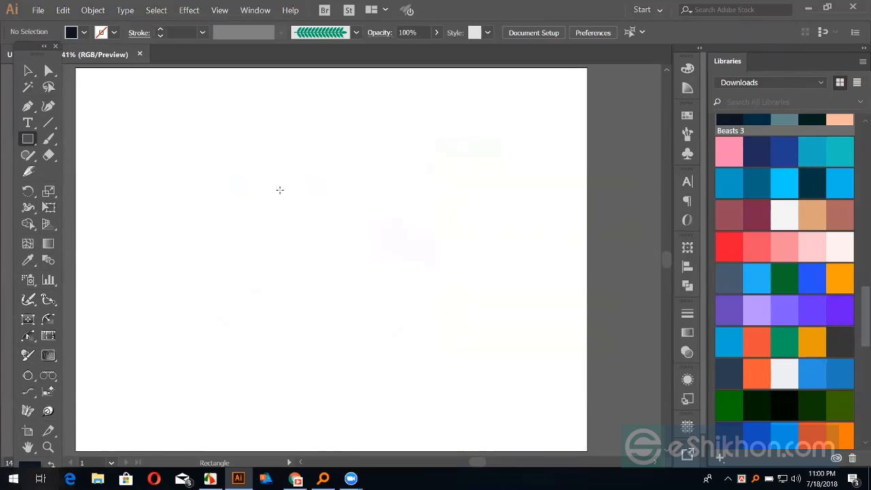
pyautogui.moveTo(315, 216); pyautogui.dragTo(336, 285)
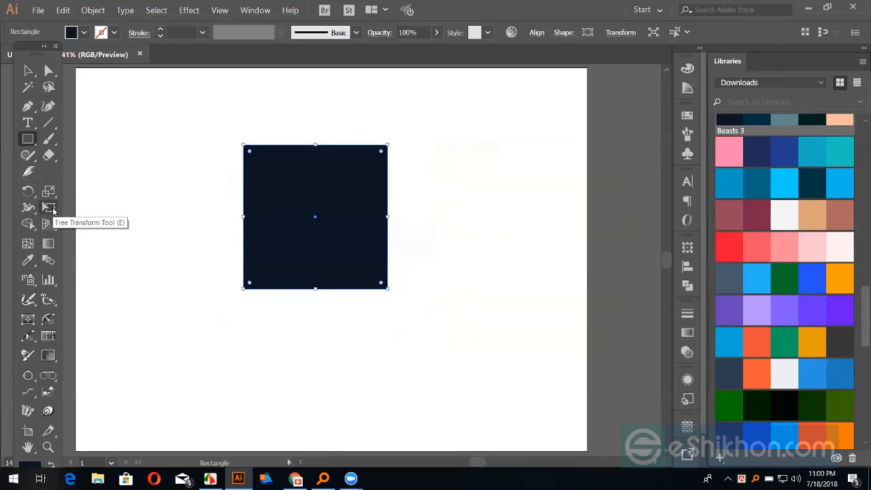
# - Try narrowing the square's top edge with the Free Transform tool's Perspective Distort option, and undo it
pyautogui.click(53, 212)
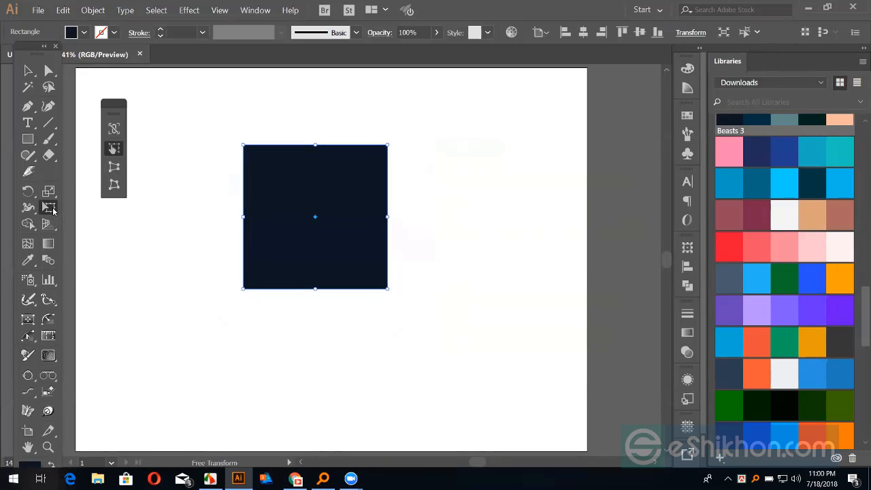
pyautogui.click(115, 172)
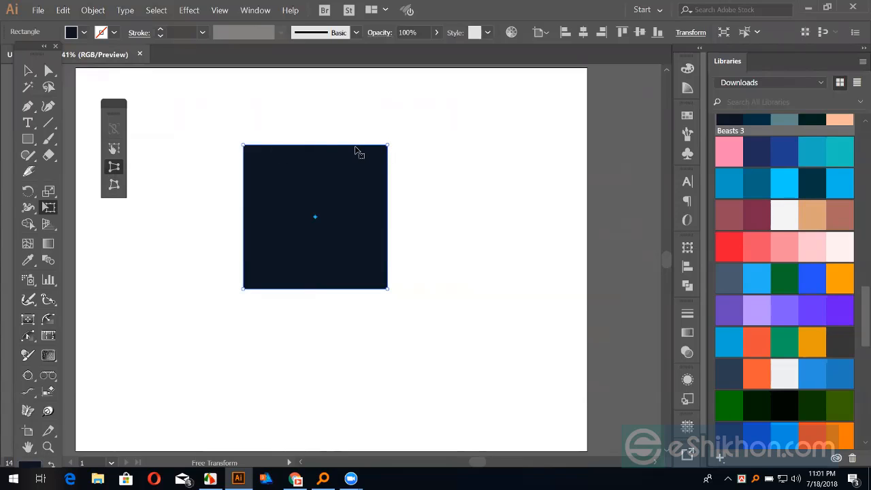
pyautogui.moveTo(245, 150); pyautogui.dragTo(268, 161)
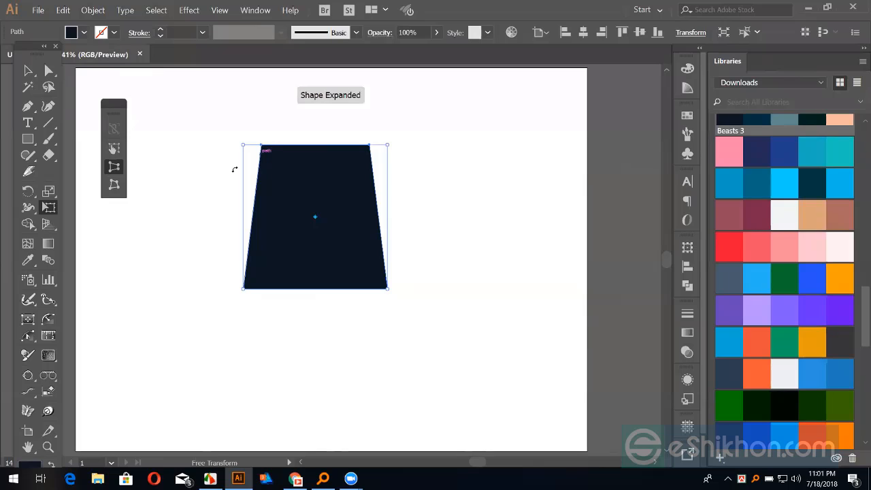
pyautogui.hotkey('ctrl', 'z')
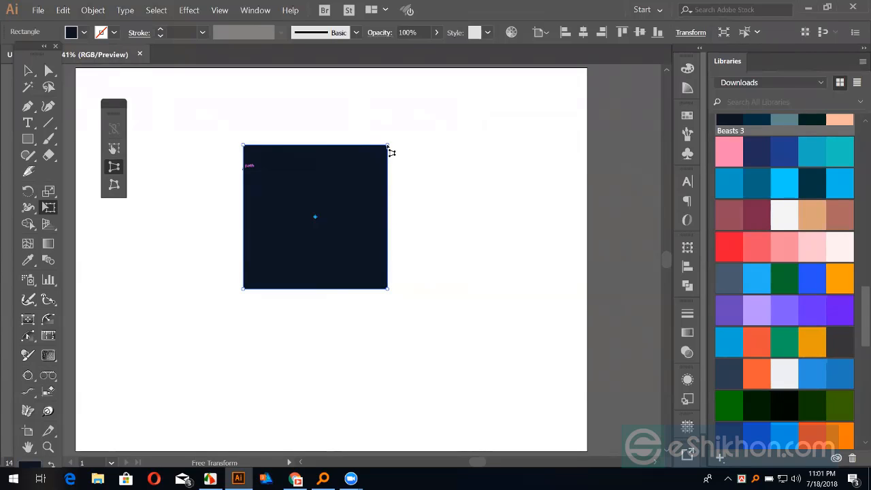
# - Try Perspective Distort on the square's right edge and on its bottom edge, undoing each distortion
pyautogui.moveTo(391, 152); pyautogui.dragTo(396, 170)
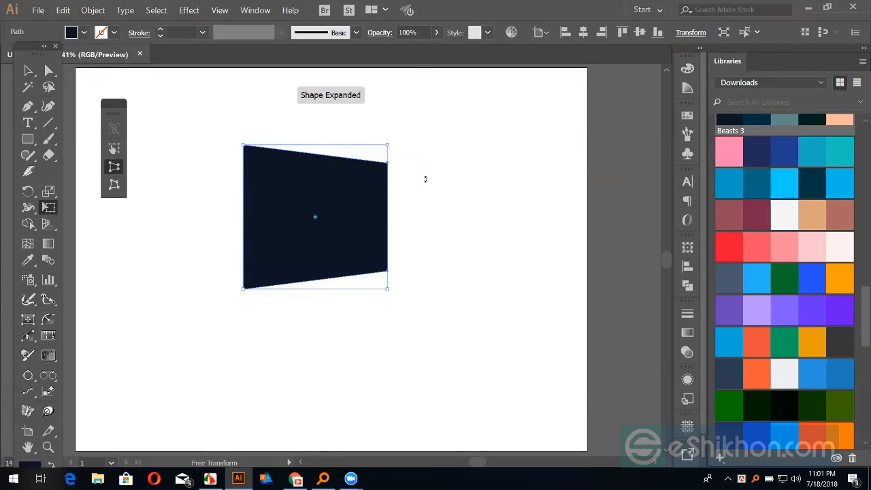
pyautogui.hotkey('ctrl', 'z')
pyautogui.moveTo(389, 291); pyautogui.dragTo(365, 295)
pyautogui.hotkey('ctrl', 'z')
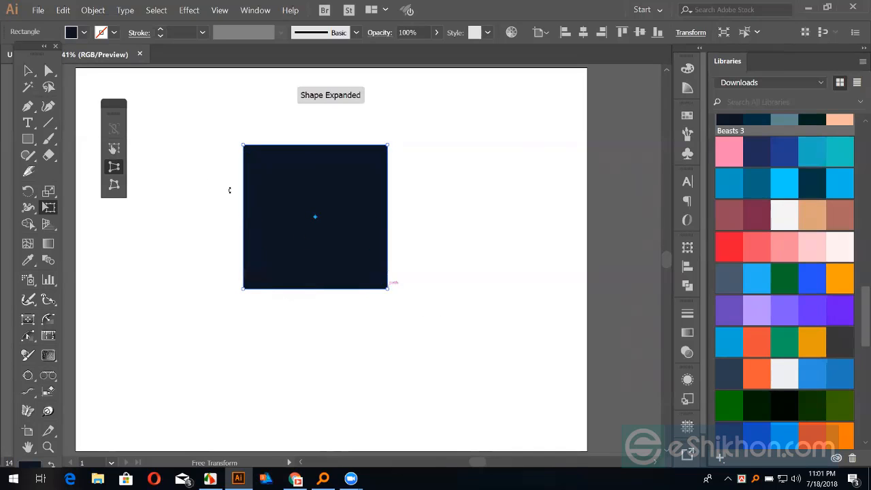
# - Shrink the square about its centre and give it a 1 pt dark navy outline without fill
pyautogui.click(28, 70)
pyautogui.moveTo(388, 144); pyautogui.dragTo(370, 164)
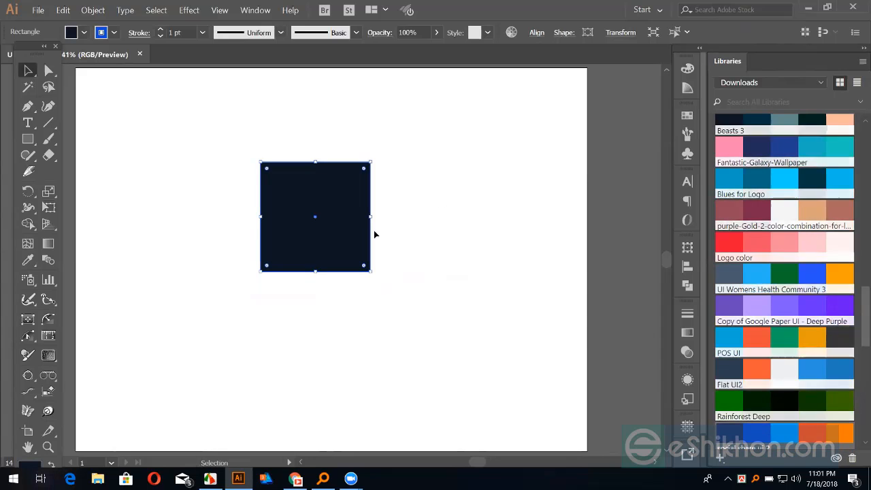
pyautogui.hotkey('shift', 'x')
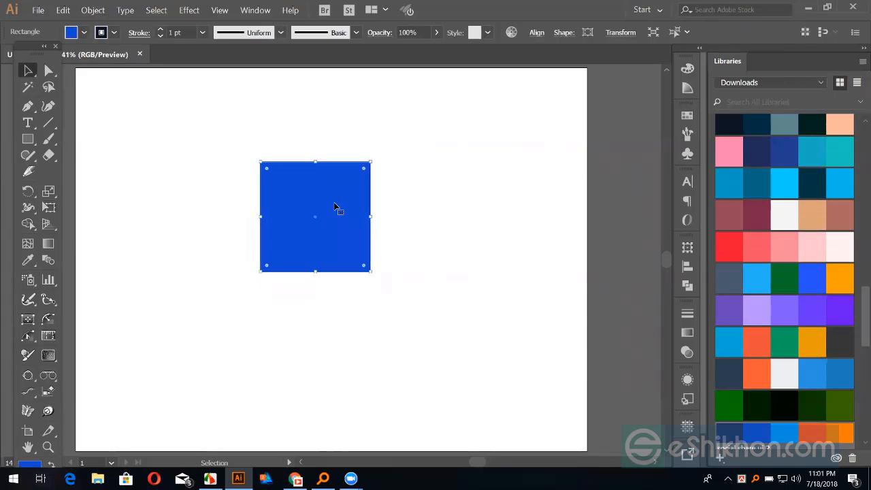
pyautogui.press('/')
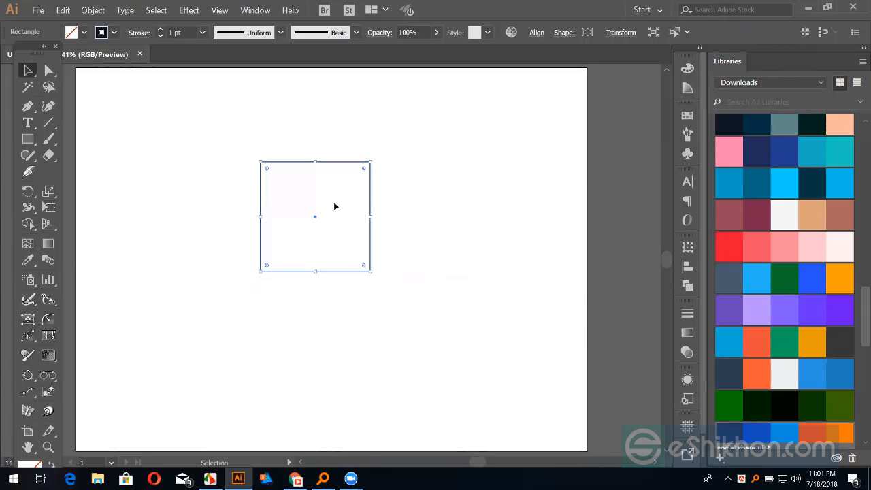
pyautogui.moveTo(36, 58); pyautogui.dragTo(22, 43)
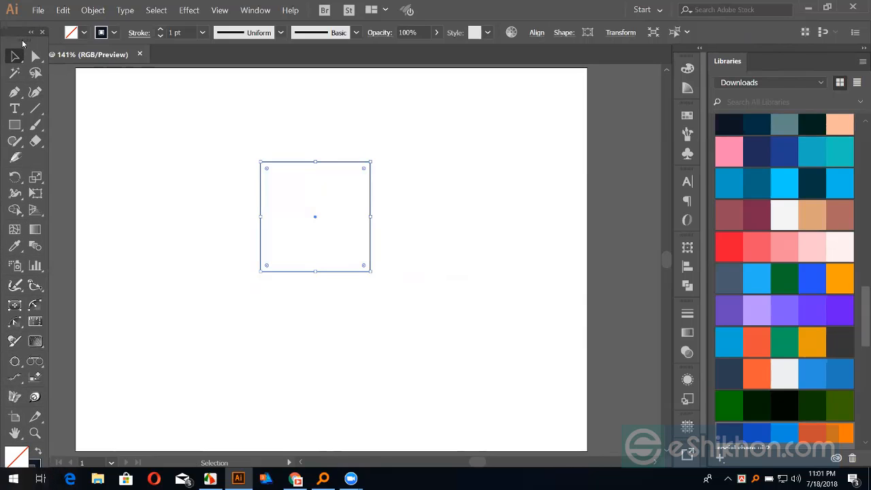
# - Swap the square's fill and stroke so it has no outline, and fill it with a medium blue swatch
pyautogui.hotkey('shift', 'x')
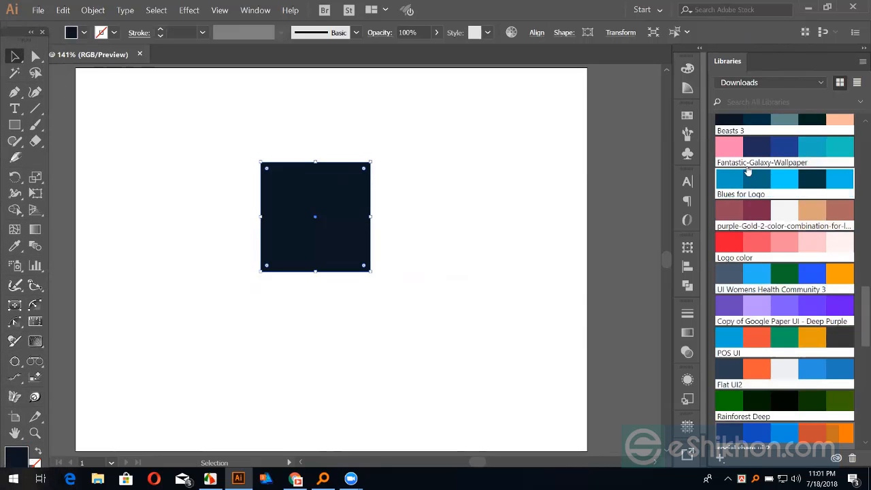
pyautogui.click(687, 115)
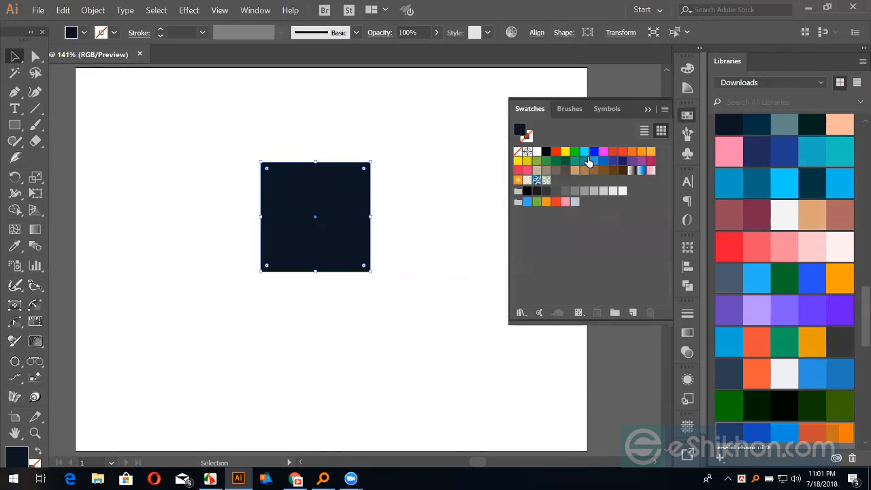
pyautogui.click(603, 161)
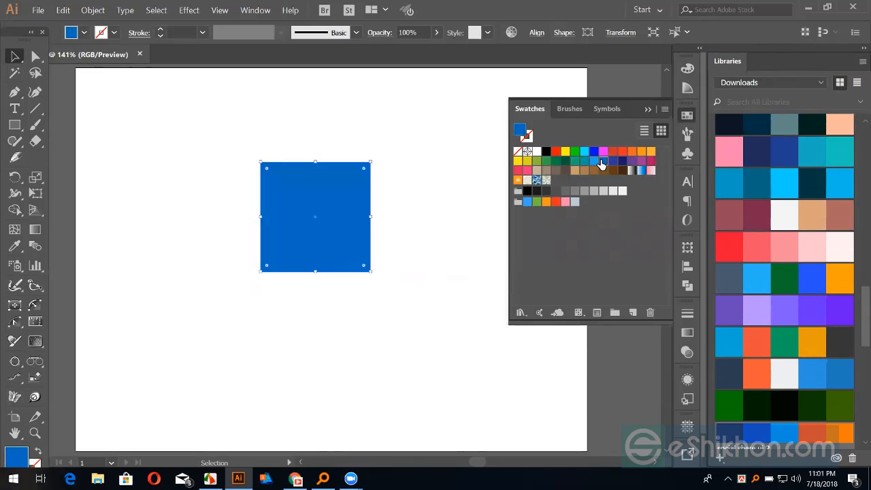
pyautogui.click(649, 112)
# - Shrink the blue square and duplicate it into a two-by-two grid with narrow, even gaps
pyautogui.moveTo(308, 214); pyautogui.dragTo(272, 209)
pyautogui.moveTo(333, 265); pyautogui.dragTo(307, 241)
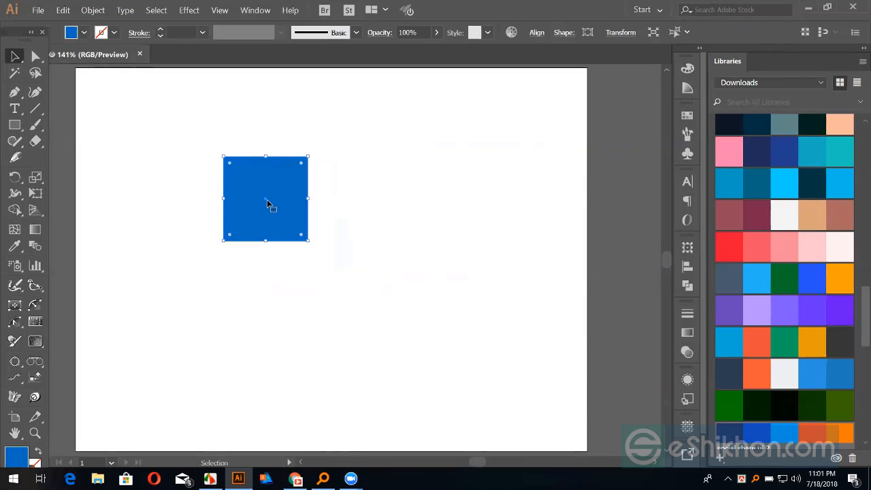
pyautogui.moveTo(268, 202); pyautogui.dragTo(320, 175)
pyautogui.moveTo(264, 133); pyautogui.dragTo(424, 224)
pyautogui.moveTo(350, 189); pyautogui.dragTo(352, 283)
pyautogui.click(480, 279)
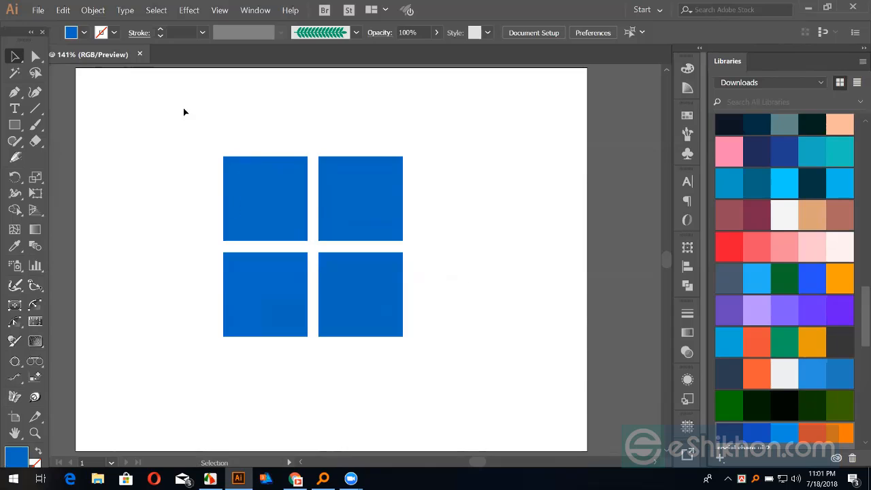
# - Use Free Transform's Perspective Distort on all four squares to stretch their shared right edge into a Windows-logo shape
pyautogui.moveTo(183, 108); pyautogui.dragTo(335, 247)
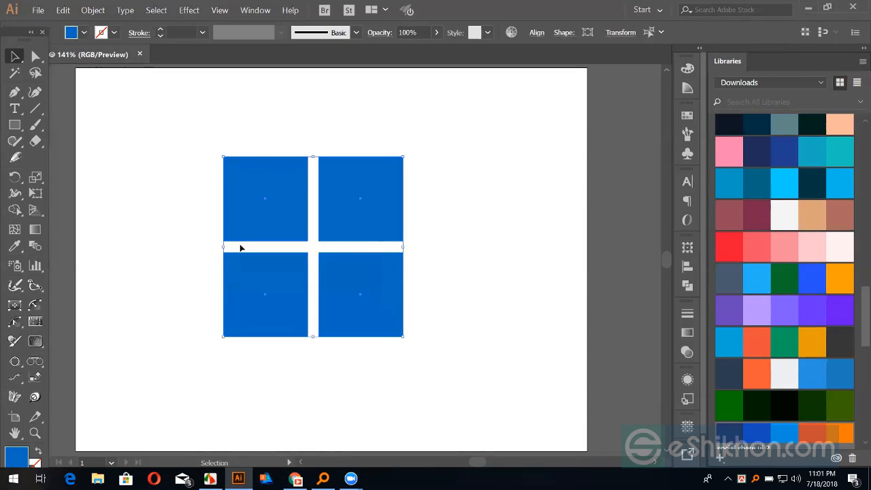
pyautogui.click(40, 193)
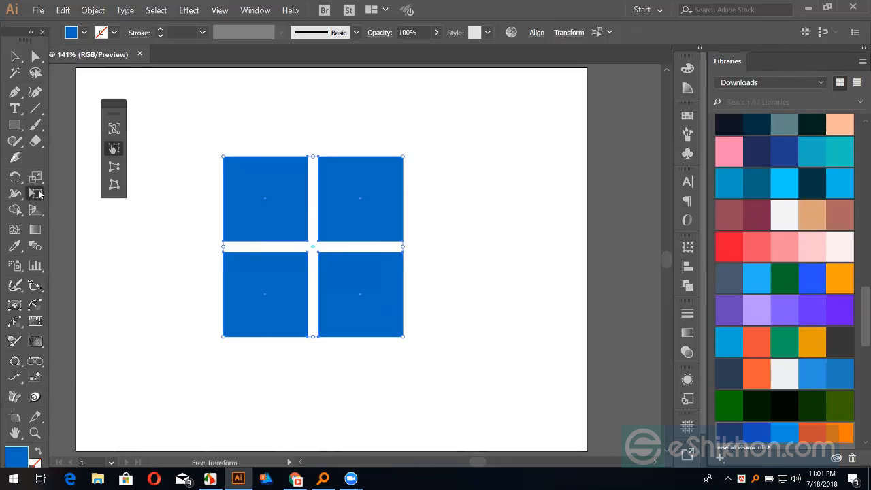
pyautogui.click(115, 168)
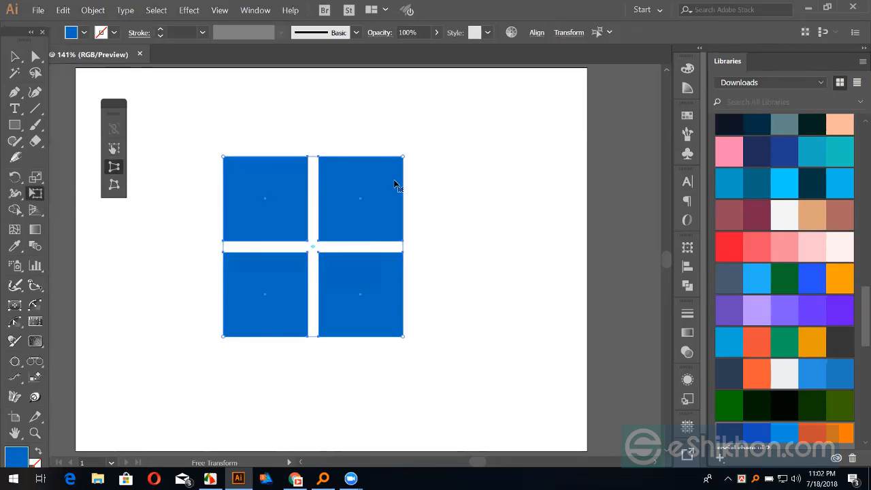
pyautogui.moveTo(404, 161); pyautogui.dragTo(402, 134)
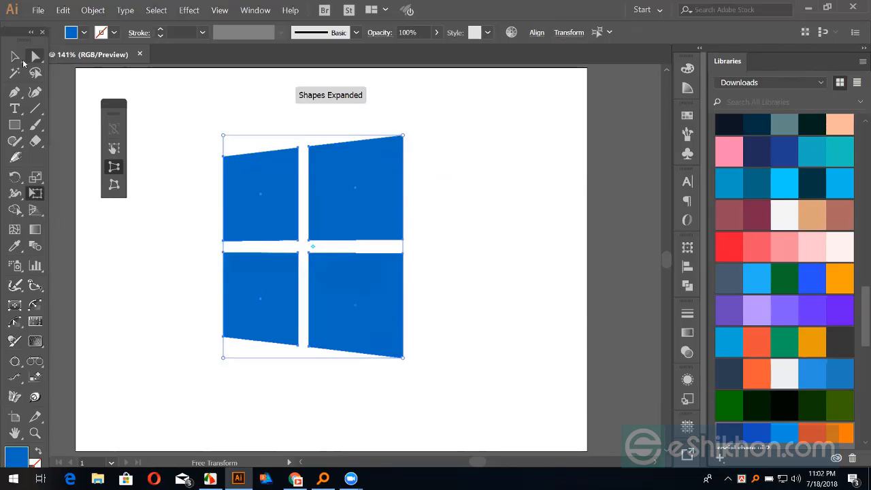
pyautogui.click(16, 57)
pyautogui.click(123, 195)
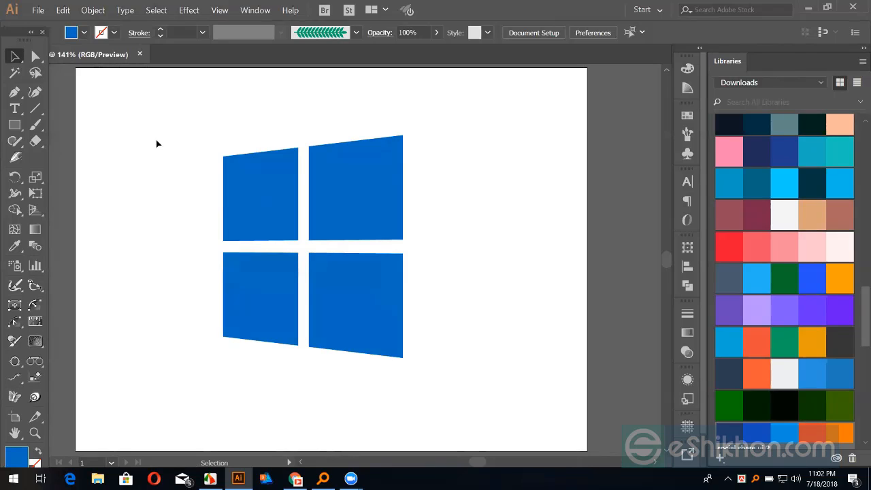
# - Scale the whole four-pane Windows logo down proportionally about its centre
pyautogui.moveTo(200, 103); pyautogui.dragTo(412, 324)
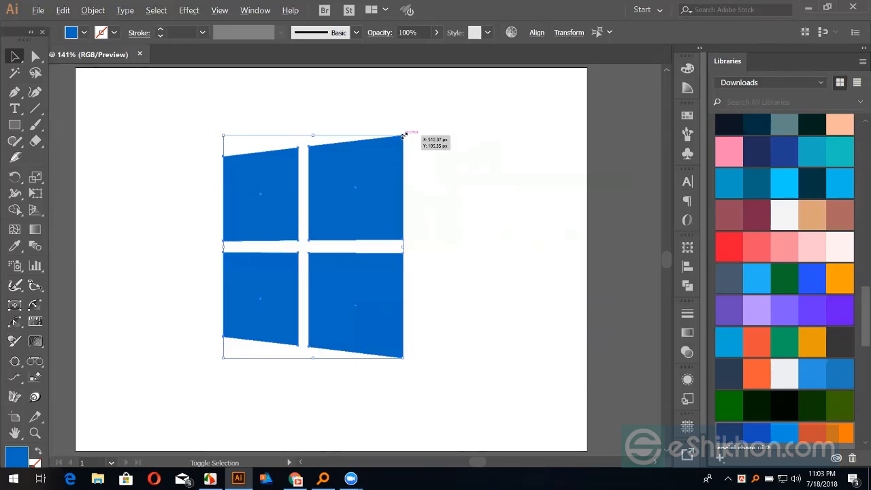
pyautogui.moveTo(403, 136); pyautogui.dragTo(378, 167)
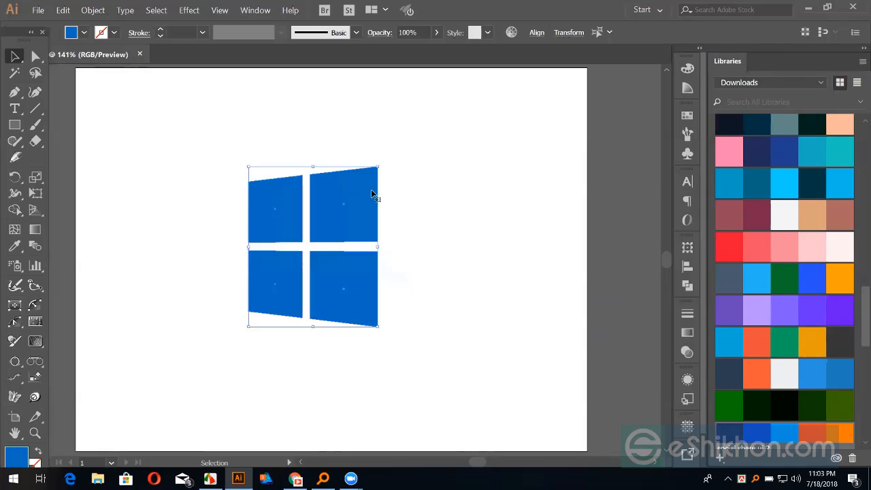
pyautogui.moveTo(194, 149); pyautogui.dragTo(414, 394)
pyautogui.click(415, 360)
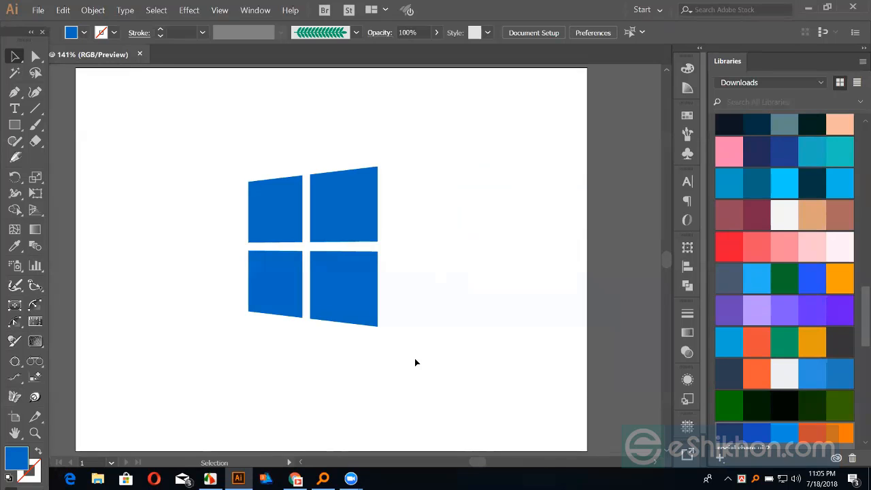
# - Select all four panes of the Windows logo and delete them from the artboard
pyautogui.click(283, 184)
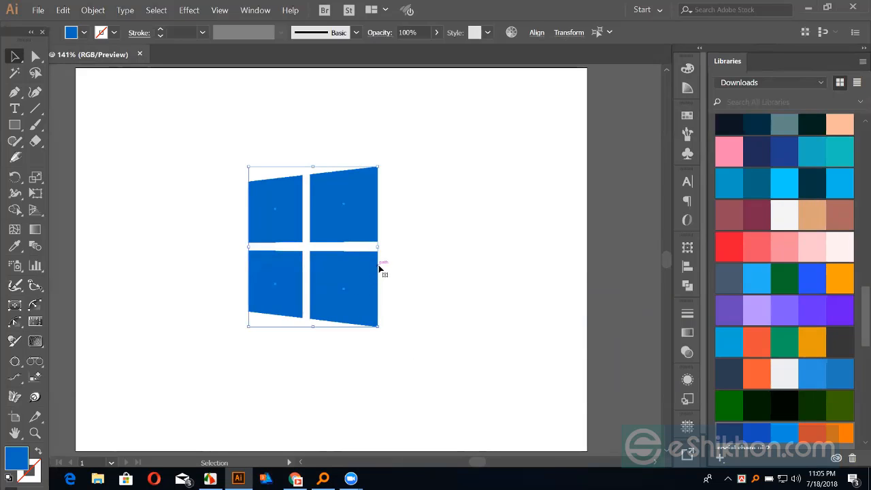
pyautogui.click(443, 273)
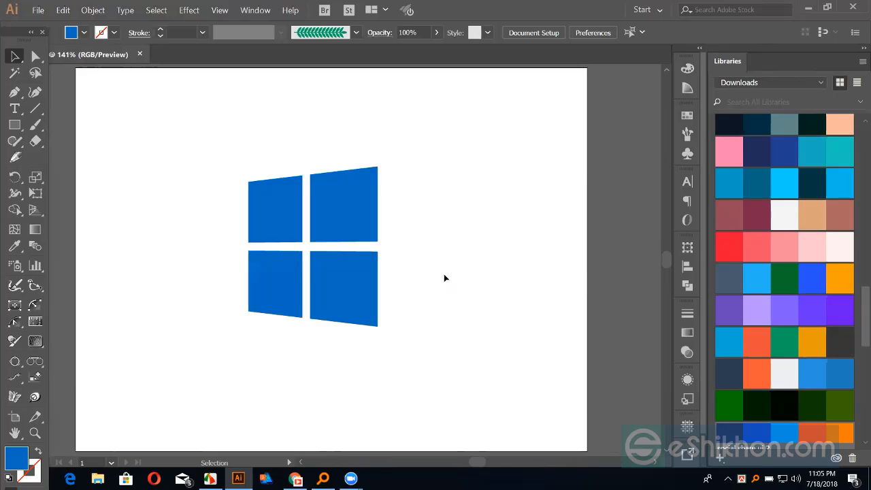
pyautogui.moveTo(270, 148); pyautogui.dragTo(409, 338)
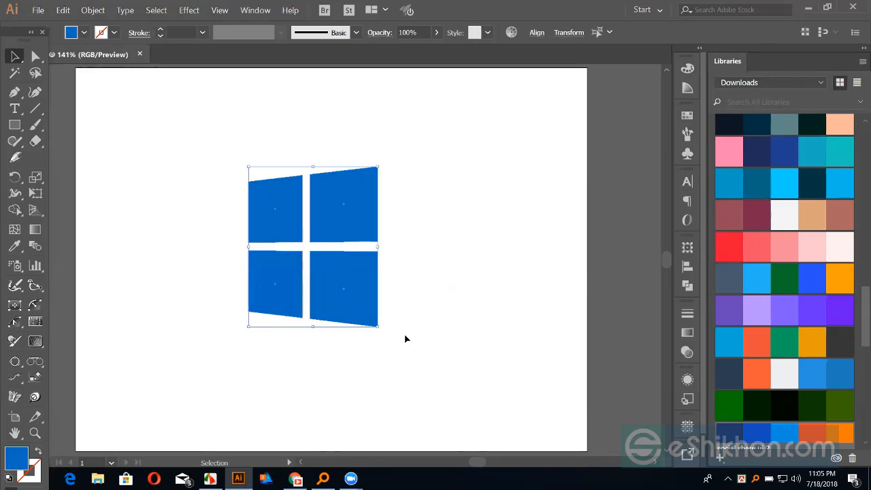
pyautogui.press('Delete')
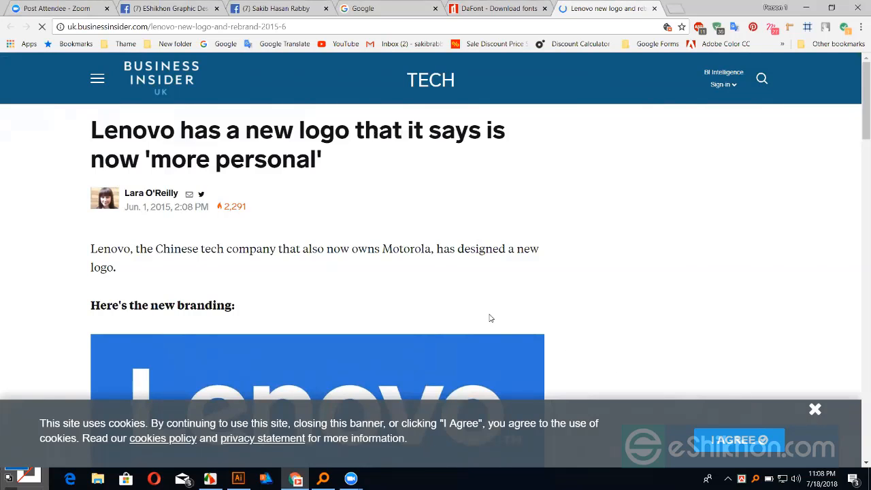
# - In the Chrome browser, examine the new and old Lenovo logos in the Business Insider rebrand article
pyautogui.scroll(-4, 229, 282)
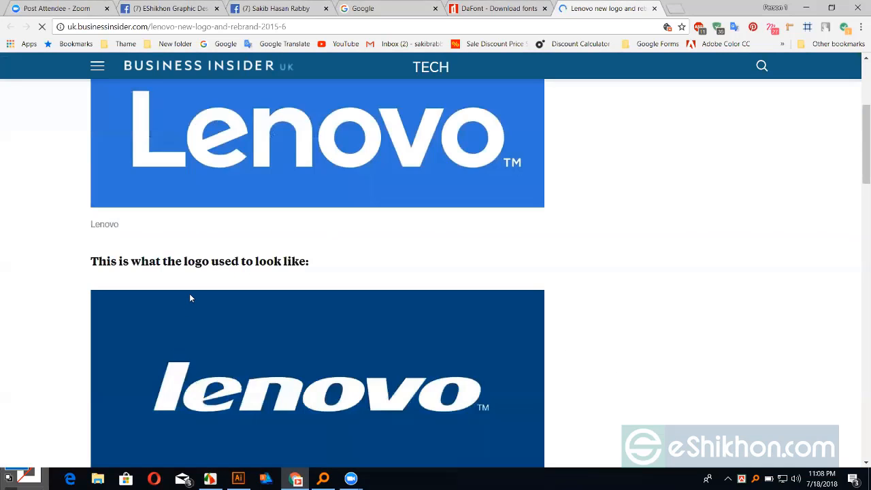
pyautogui.scroll(-1, 189, 292)
pyautogui.scroll(2, 189, 292)
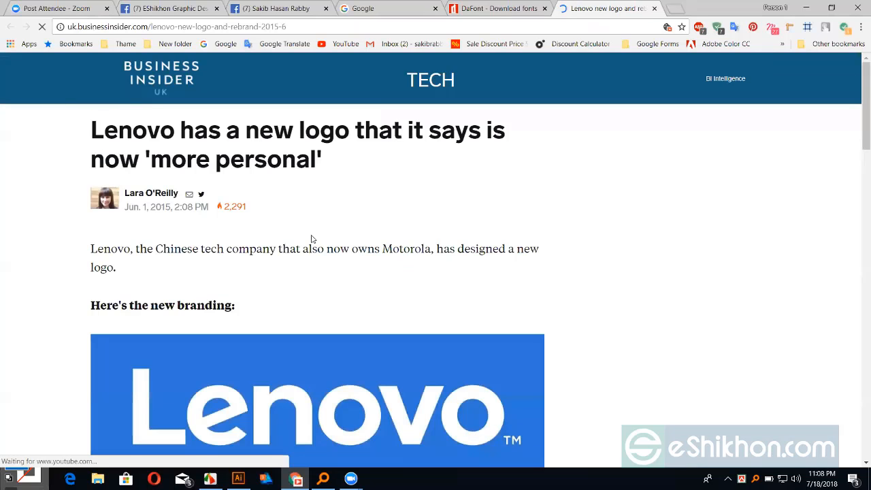
pyautogui.scroll(-2, 310, 238)
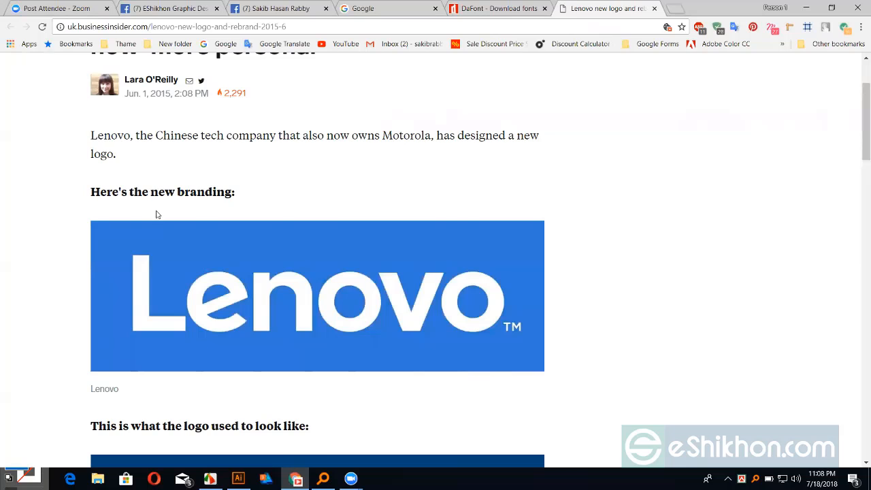
pyautogui.scroll(-3, 160, 221)
pyautogui.scroll(-3, 163, 225)
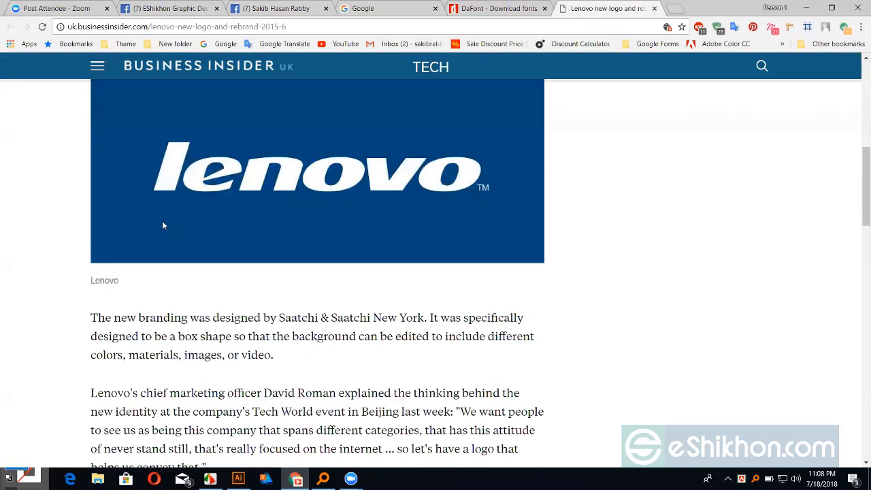
pyautogui.scroll(9, 171, 224)
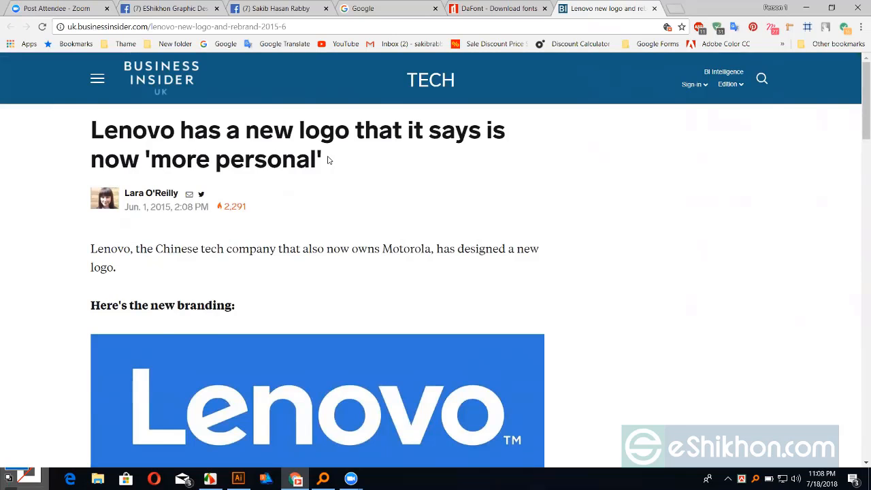
# - Switch to the DaFont home page and look over its font categories and recently added fonts
pyautogui.click(471, 7)
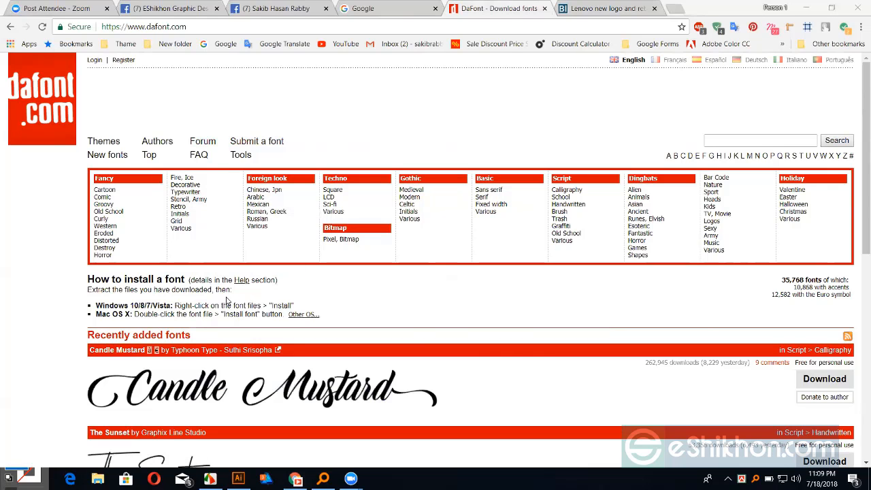
pyautogui.scroll(-5, 401, 249)
pyautogui.scroll(3, 406, 246)
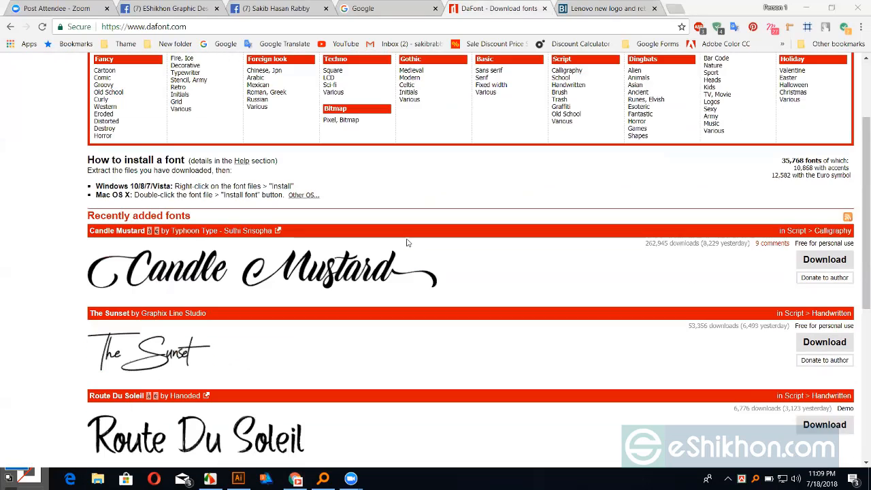
pyautogui.scroll(2, 406, 232)
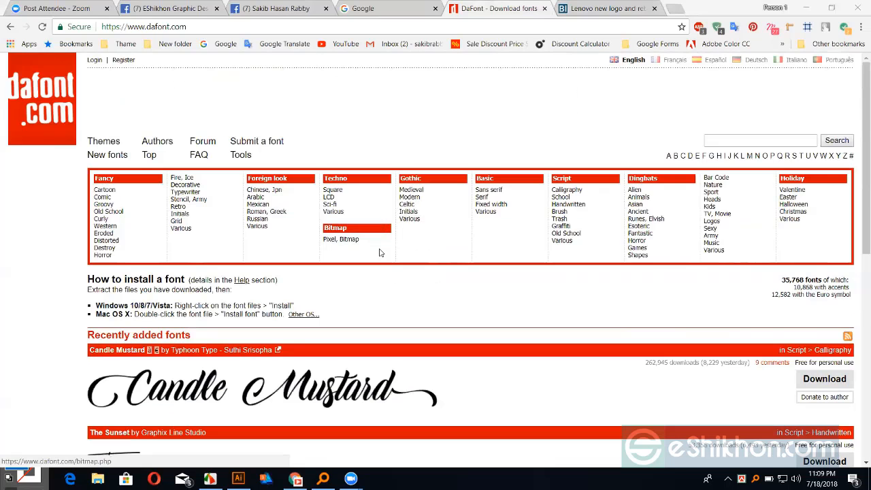
pyautogui.scroll(-3, 381, 253)
pyautogui.scroll(-4, 378, 251)
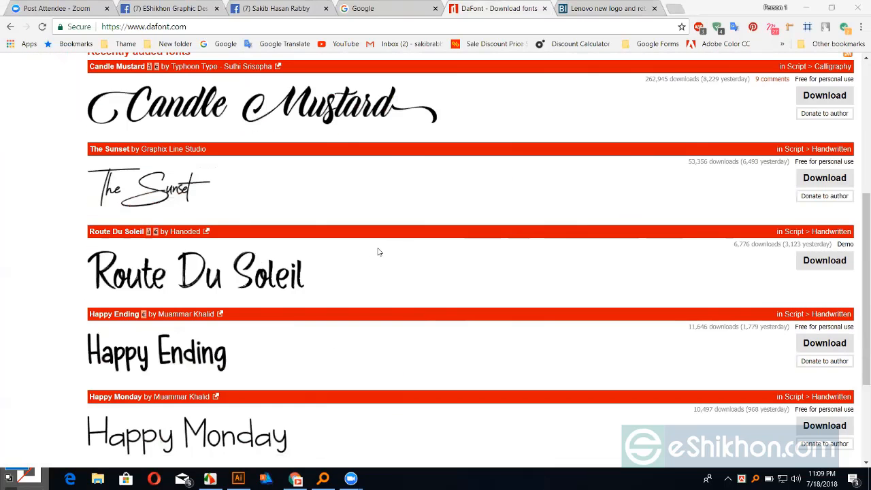
pyautogui.scroll(-1, 378, 252)
pyautogui.scroll(7, 365, 239)
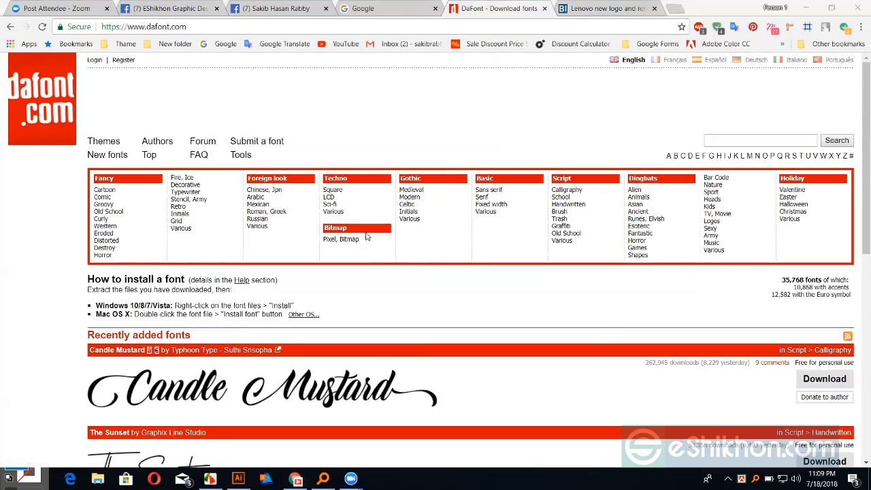
pyautogui.scroll(-3, 437, 220)
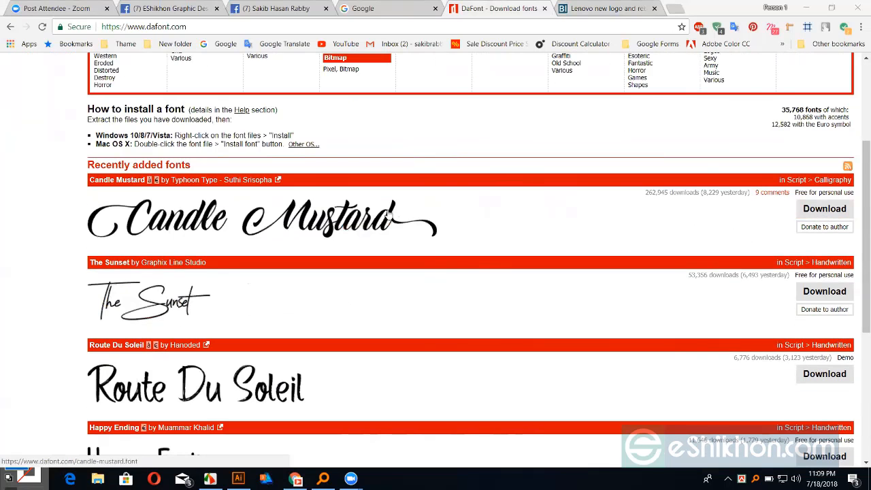
pyautogui.scroll(3, 284, 193)
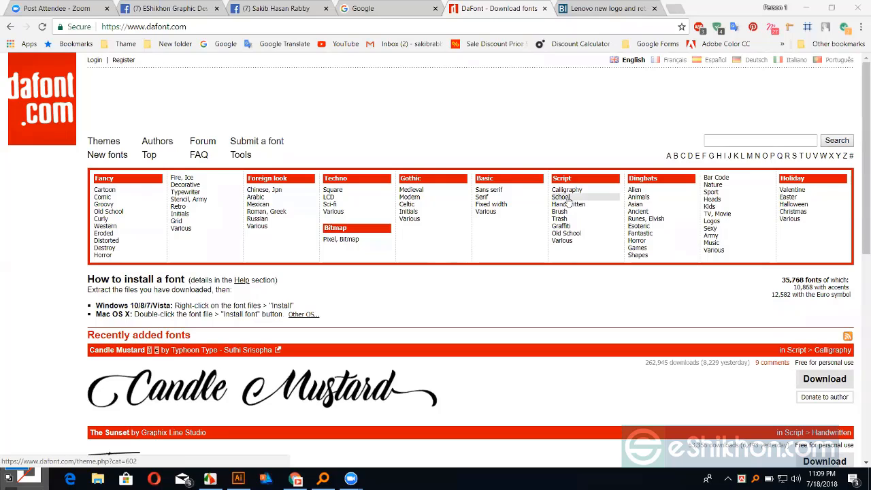
# - Download the ChunkFive Ex font from DaFont's Basic Serif category and open the chunkfive_ex.zip archive
pyautogui.click(487, 203)
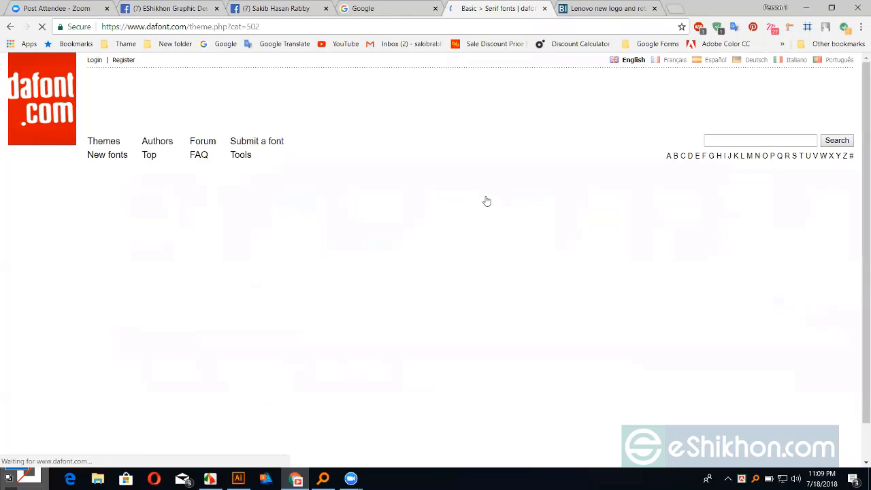
pyautogui.scroll(-3, 455, 246)
pyautogui.scroll(-2, 456, 247)
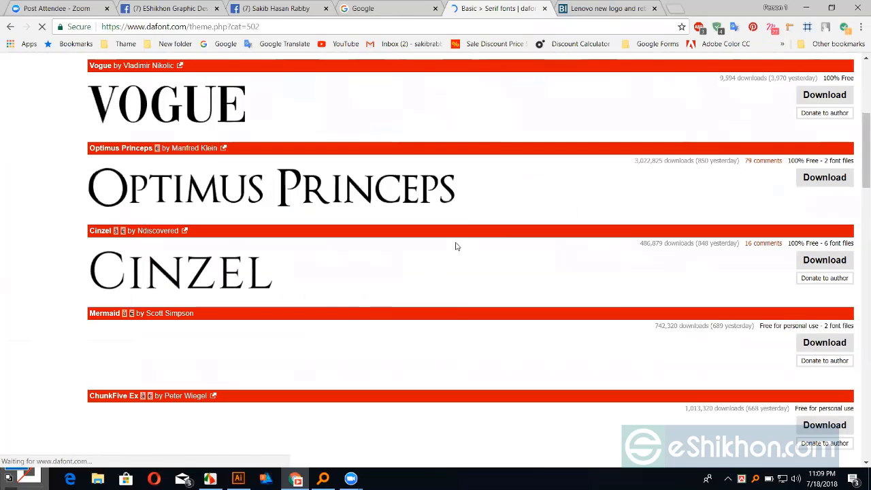
pyautogui.scroll(-3, 194, 231)
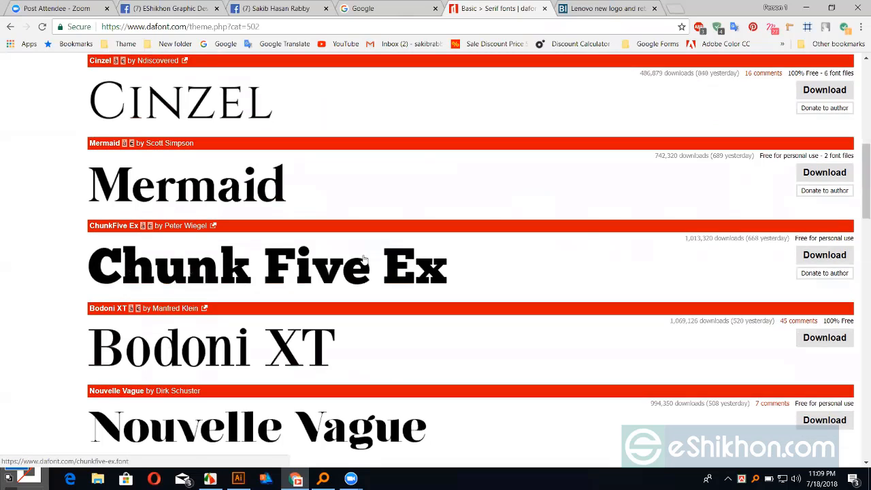
pyautogui.scroll(-1, 249, 250)
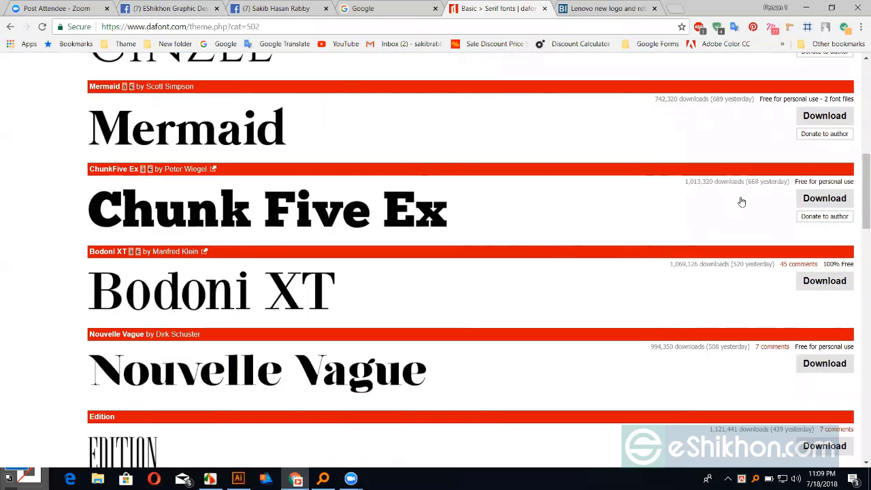
pyautogui.click(807, 202)
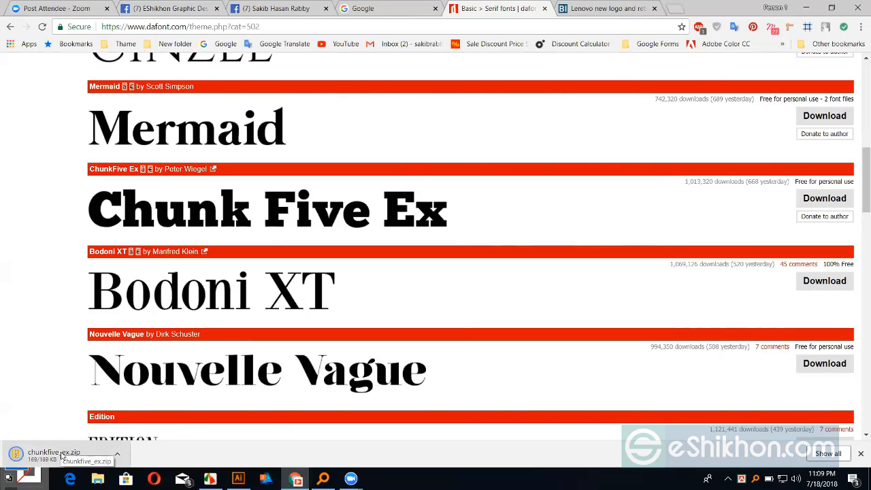
pyautogui.click(62, 454)
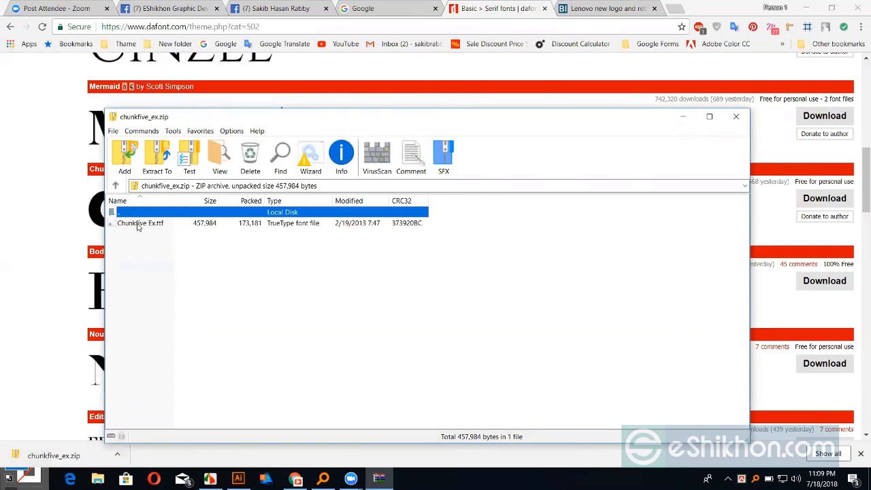
# - Install the ChunkFive Ex font from Chunkfive Ex.ttf in the archive and close its preview
pyautogui.doubleClick(142, 224)
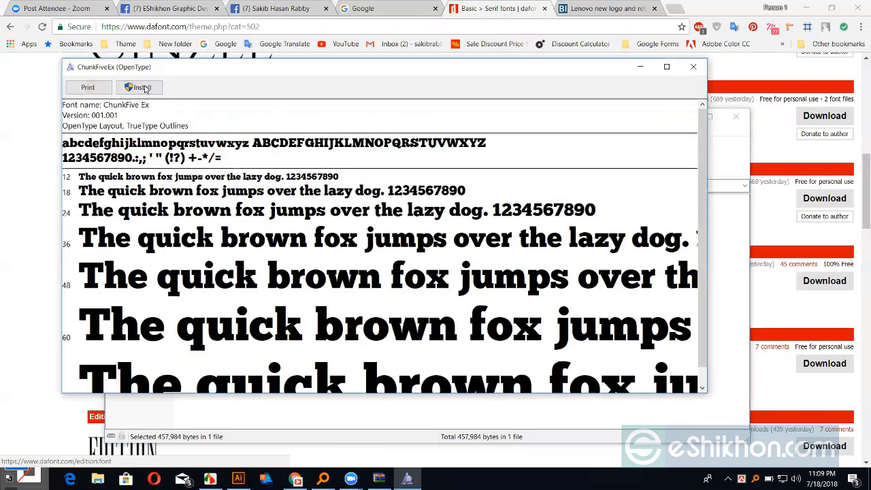
pyautogui.click(144, 88)
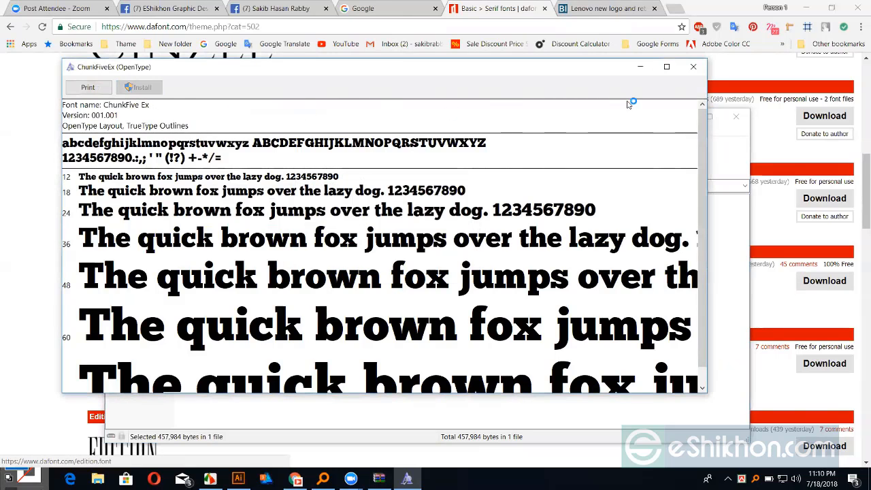
pyautogui.click(693, 66)
# - Switch to Illustrator, add the text "Fiverr" on the artboard and enlarge it to about 62 pt
pyautogui.click(246, 477)
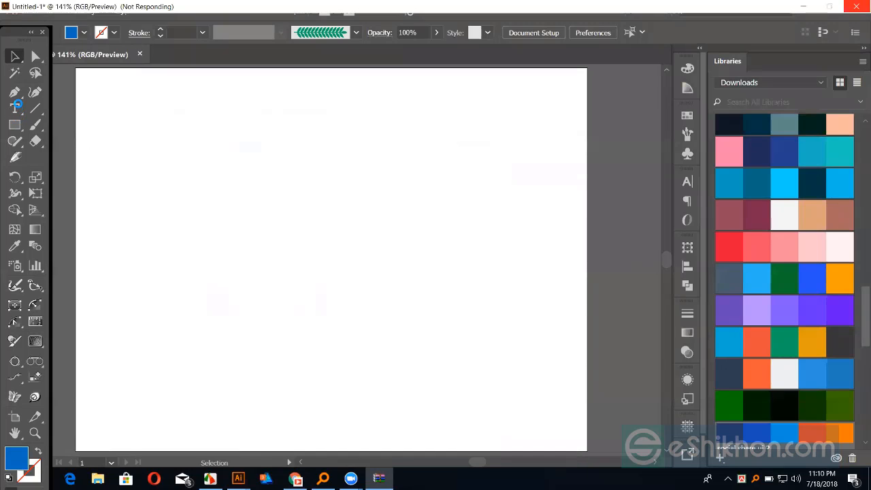
pyautogui.click(21, 111)
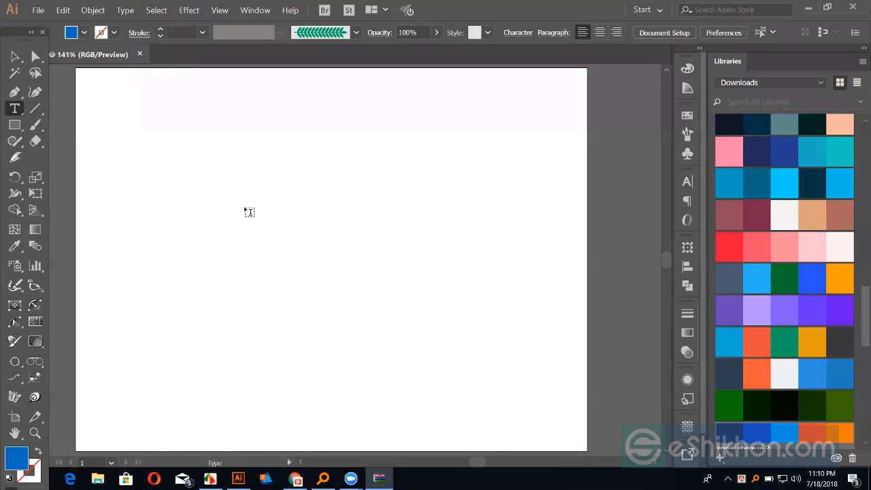
pyautogui.click(246, 209)
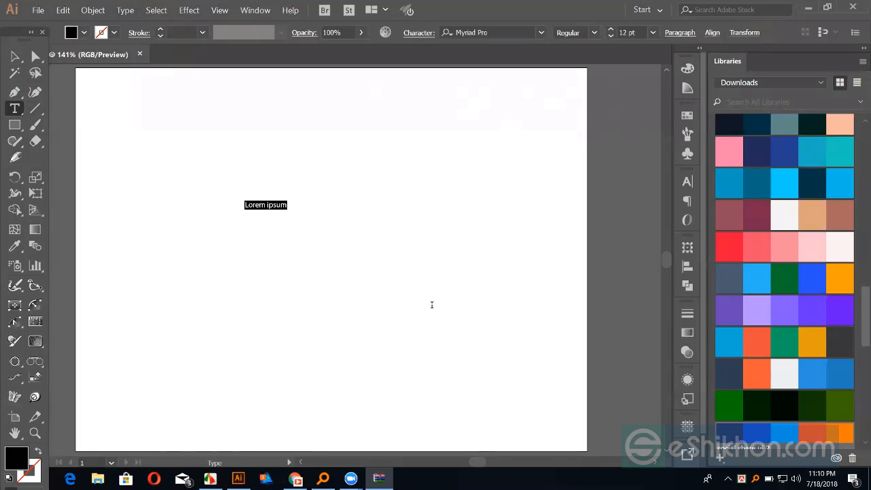
pyautogui.write('F')
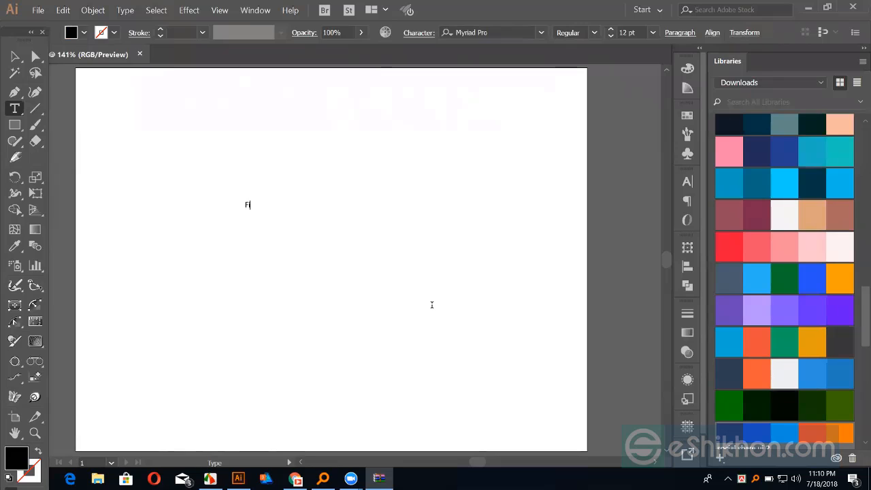
pyautogui.write('iven')
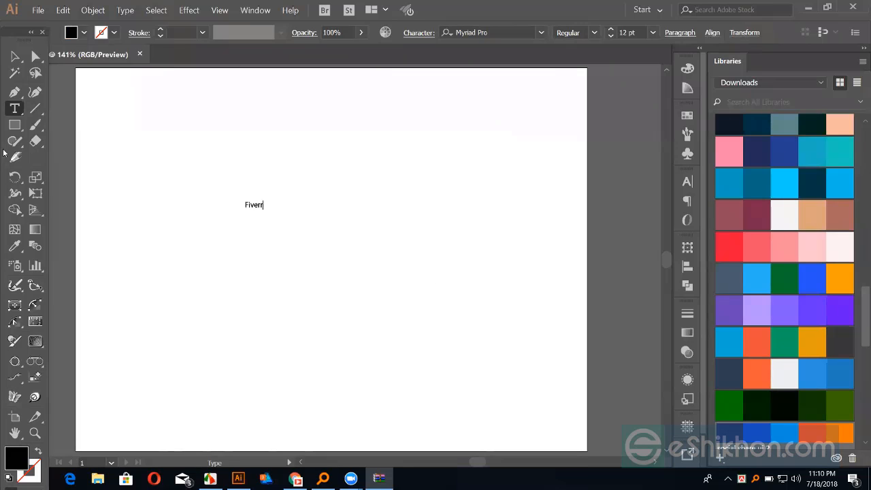
pyautogui.press('Escape')
pyautogui.moveTo(264, 209); pyautogui.dragTo(300, 226)
# - Set the font of the Fiverr text to ChunkFiveEx
pyautogui.click(687, 181)
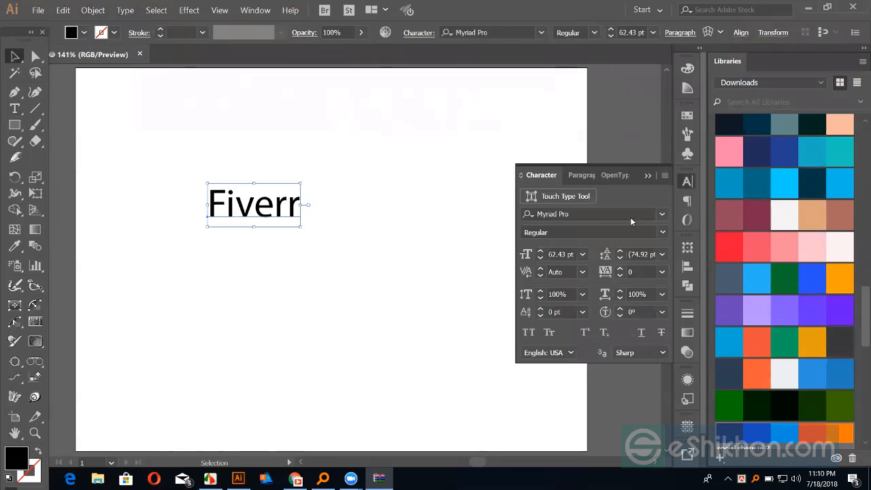
pyautogui.click(593, 213)
pyautogui.write('c')
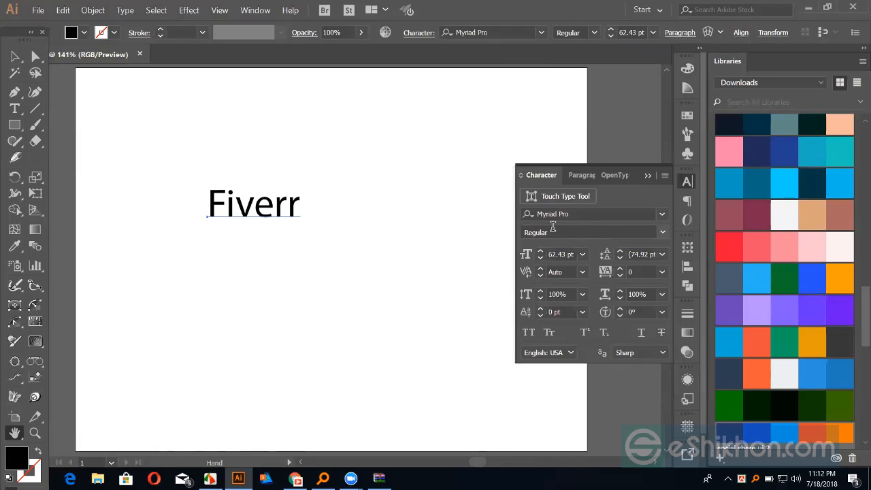
pyautogui.click(15, 57)
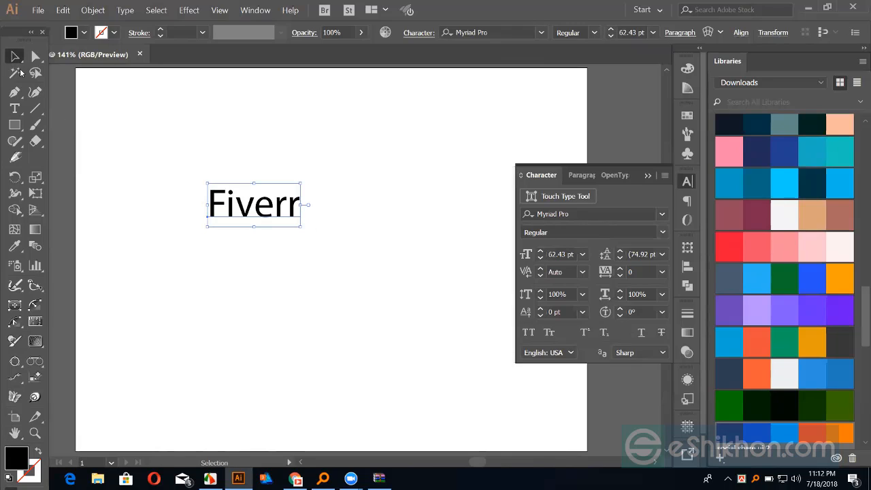
pyautogui.click(561, 213)
pyautogui.write('ch')
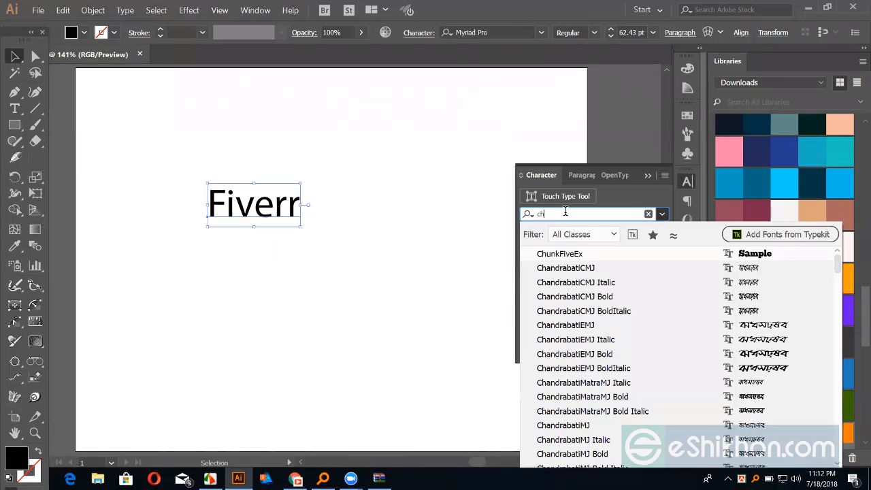
pyautogui.write('u')
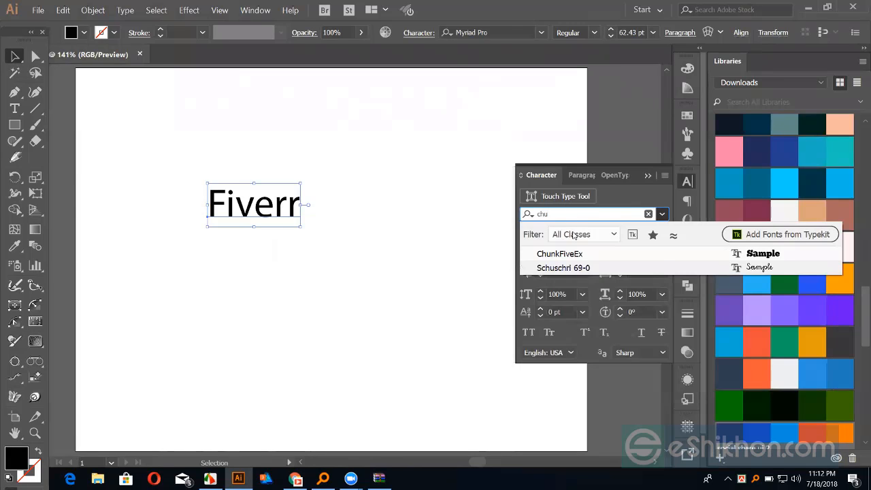
pyautogui.click(574, 254)
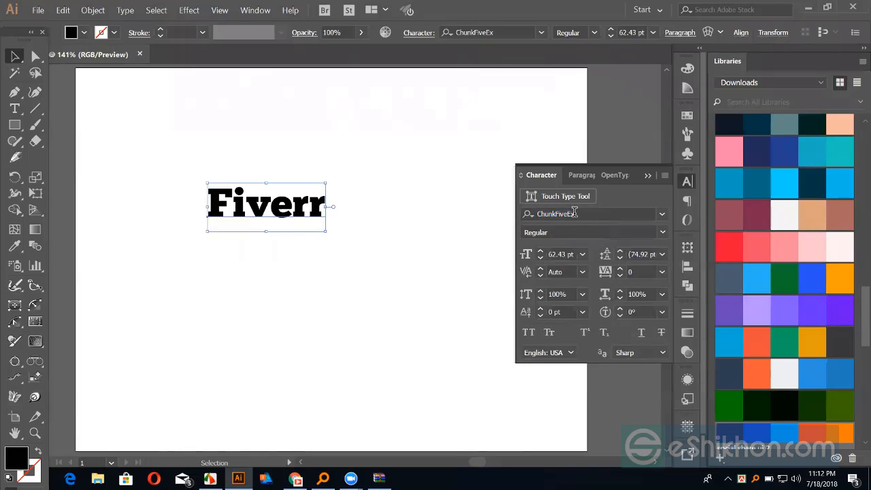
pyautogui.click(544, 213)
pyautogui.click(427, 238)
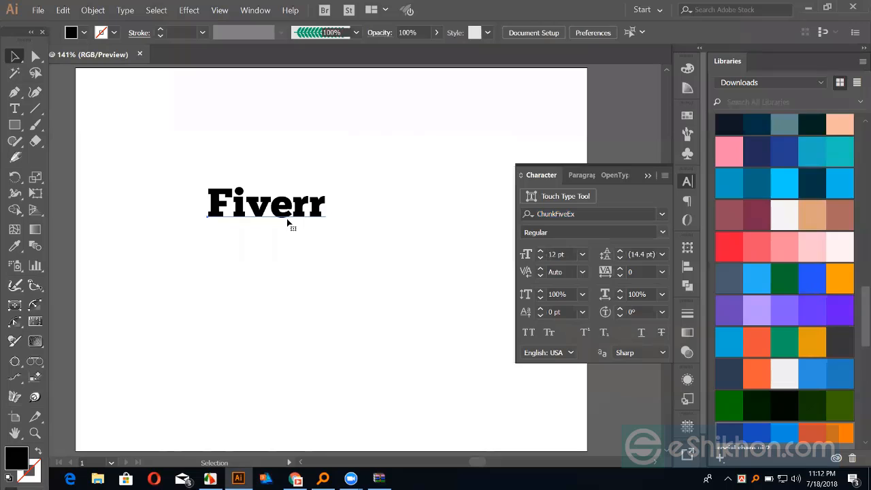
pyautogui.click(288, 225)
pyautogui.hotkey('ctrl', 'alt', 'shift', 'm')
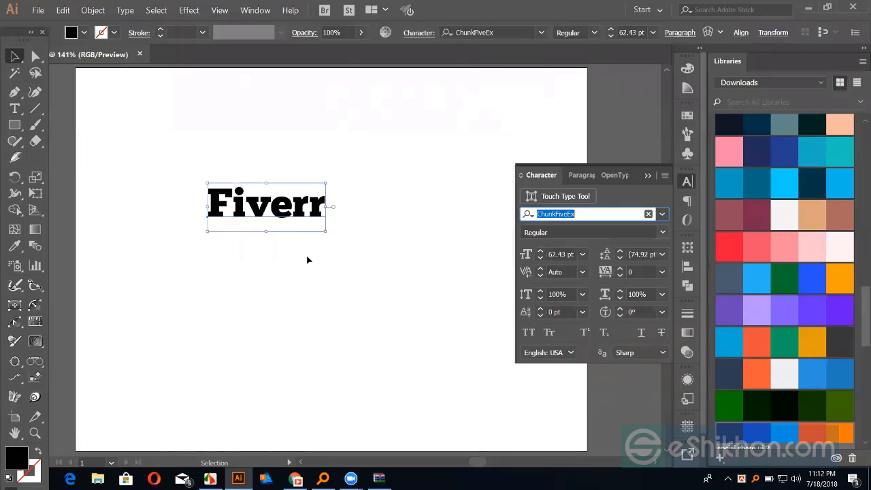
pyautogui.click(308, 260)
pyautogui.click(295, 226)
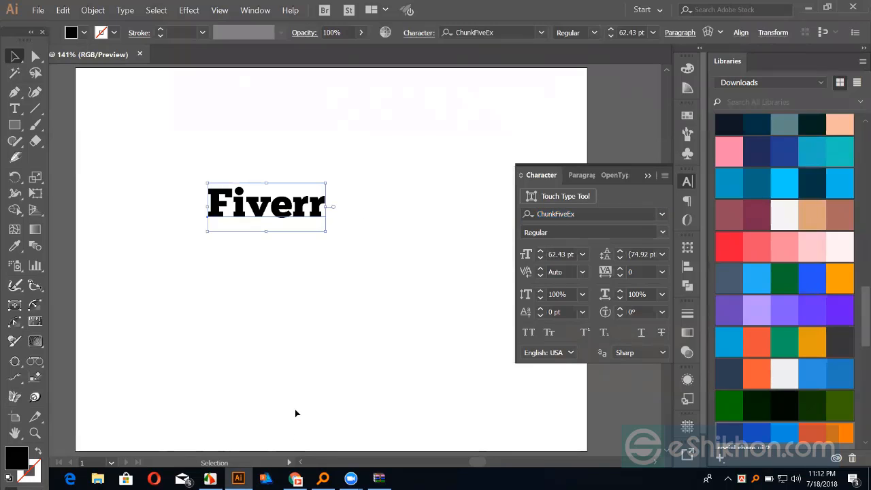
pyautogui.click(296, 478)
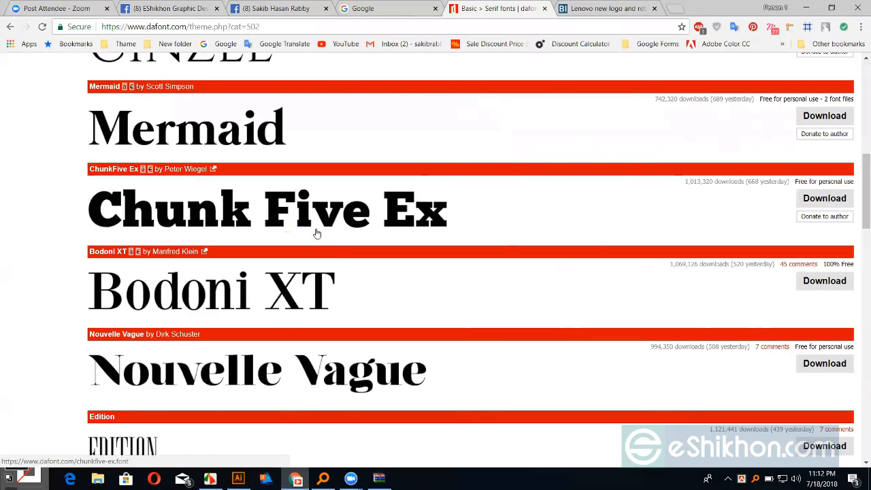
pyautogui.scroll(8, 314, 245)
pyautogui.click(239, 479)
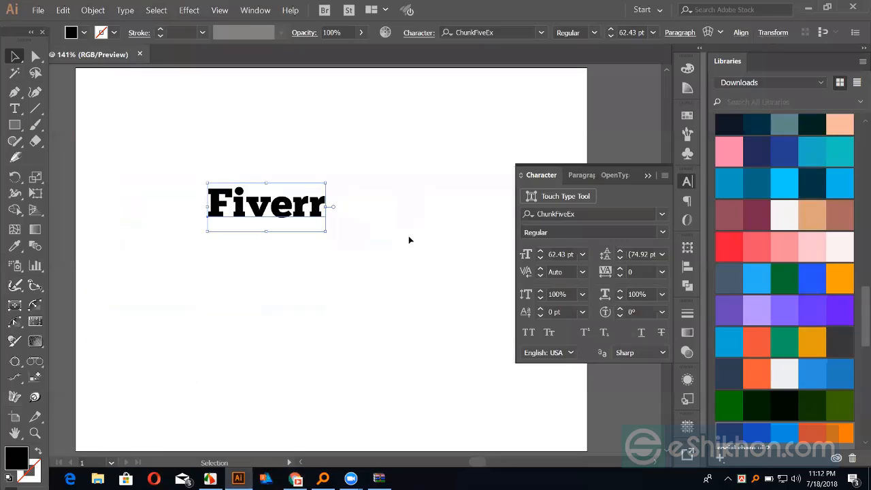
# - Move the Fiverr text slightly up and to the right on the artboard
pyautogui.click(373, 216)
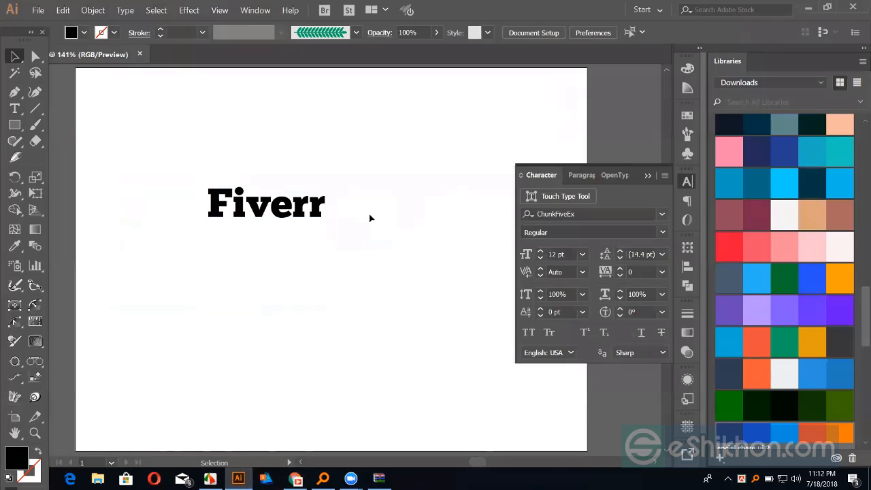
pyautogui.click(277, 213)
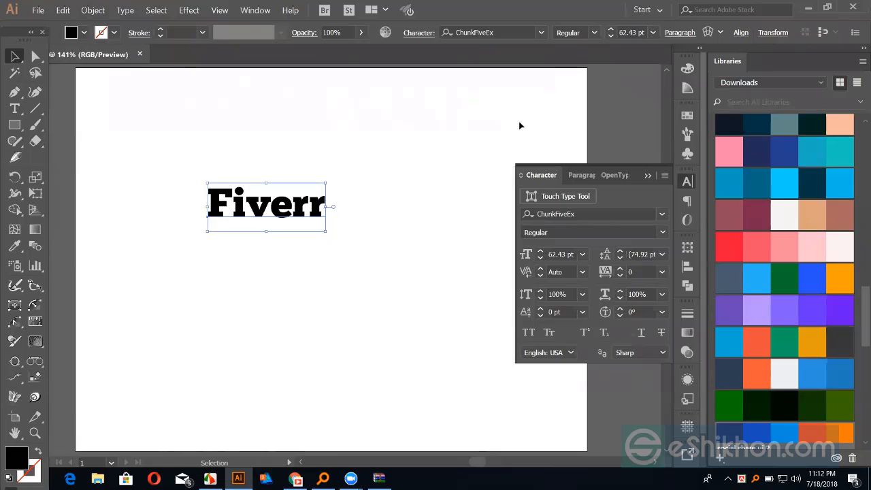
pyautogui.click(416, 174)
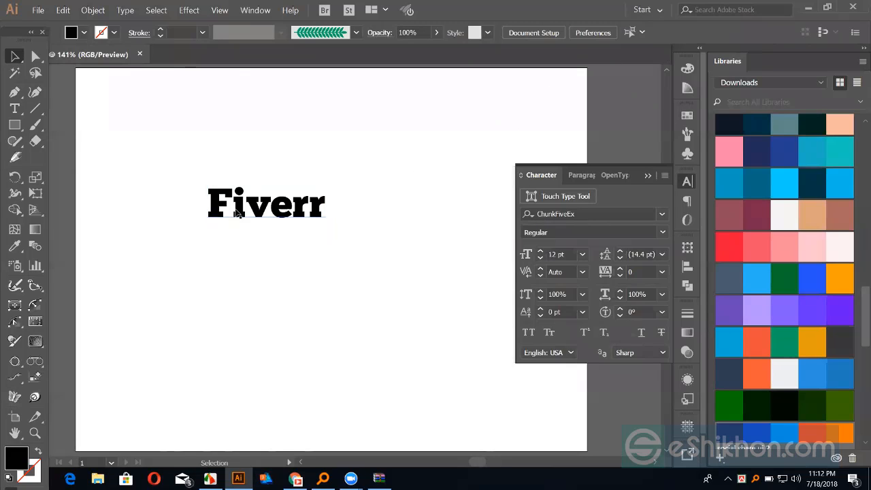
pyautogui.moveTo(240, 207); pyautogui.dragTo(252, 189)
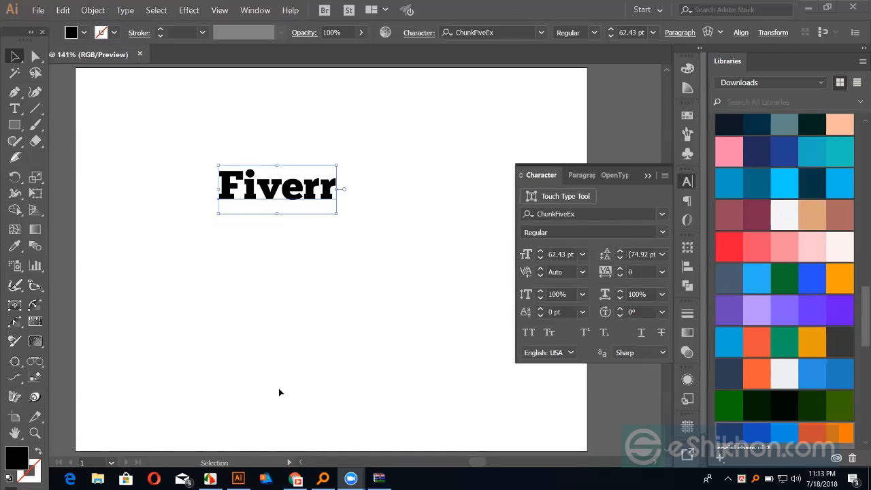
# - Switch to the EShikhon Graphic Design Course Facebook group in Chrome, check its group chat and look over the discussion feed
pyautogui.click(295, 478)
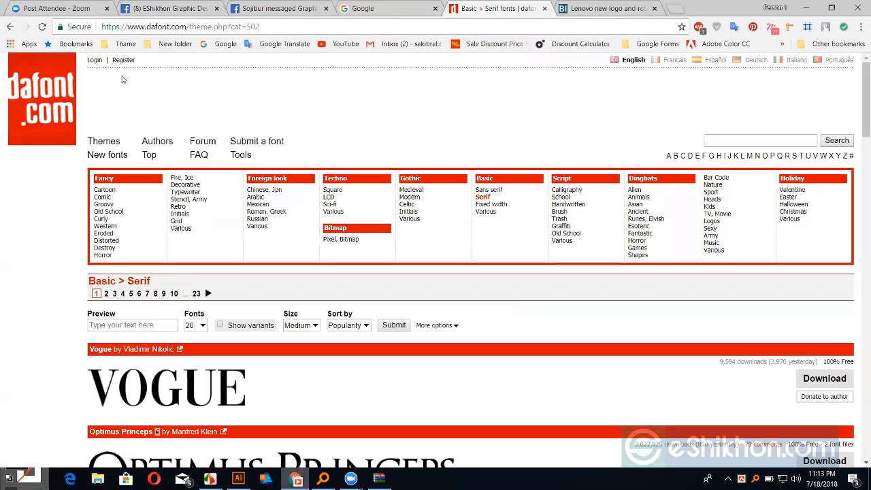
pyautogui.click(158, 10)
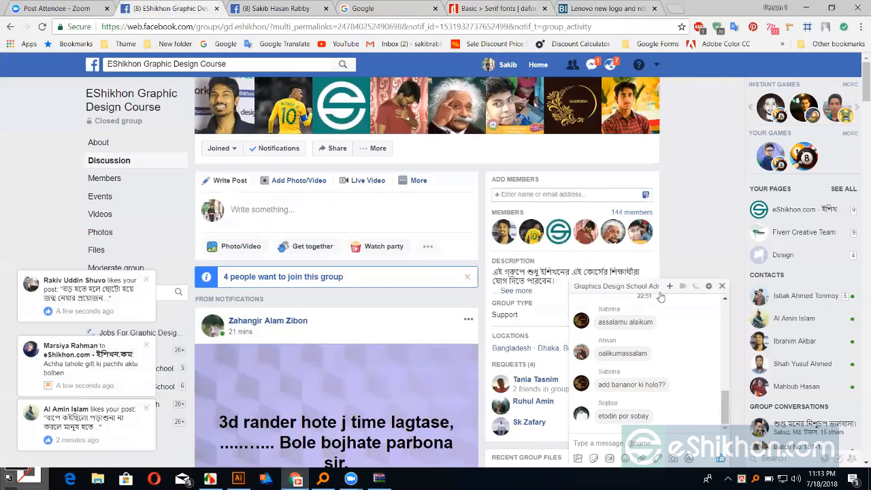
pyautogui.click(656, 286)
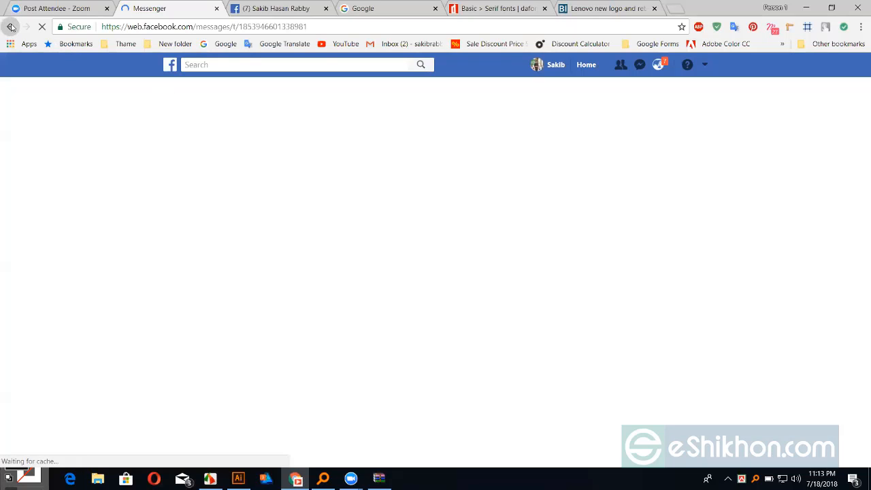
pyautogui.click(11, 27)
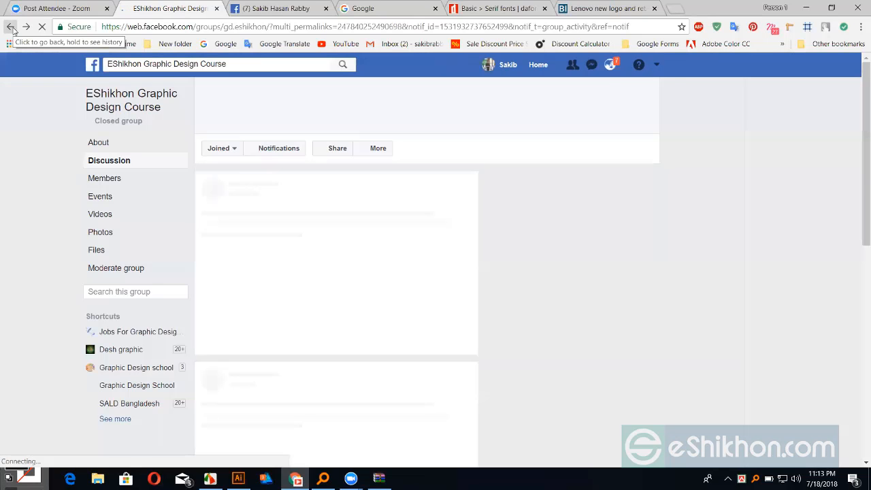
pyautogui.scroll(-3, 321, 351)
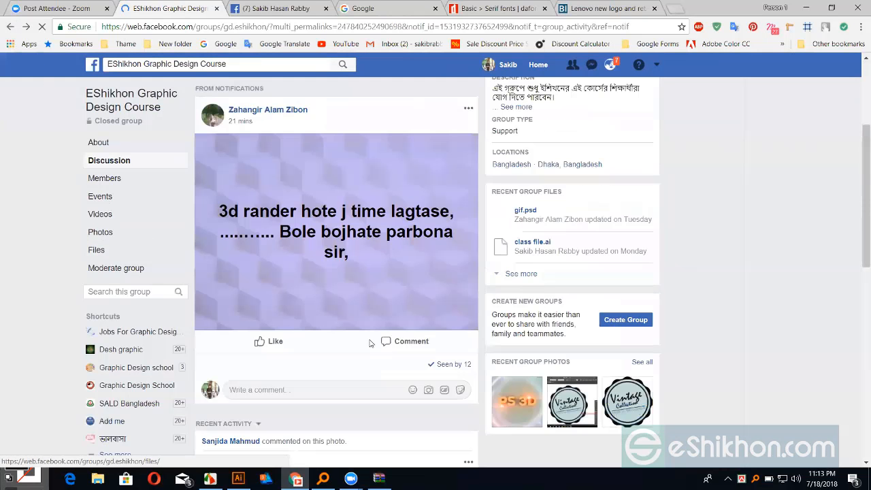
pyautogui.scroll(-2, 326, 245)
pyautogui.scroll(4, 317, 258)
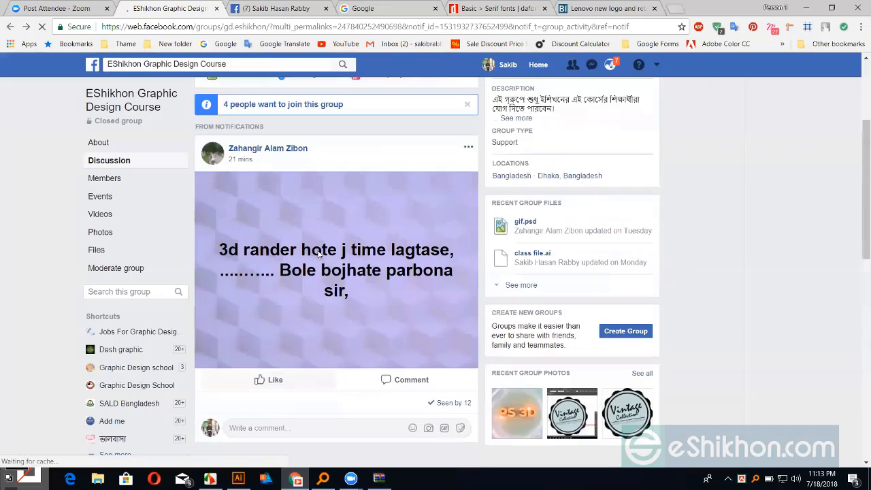
pyautogui.scroll(1, 299, 211)
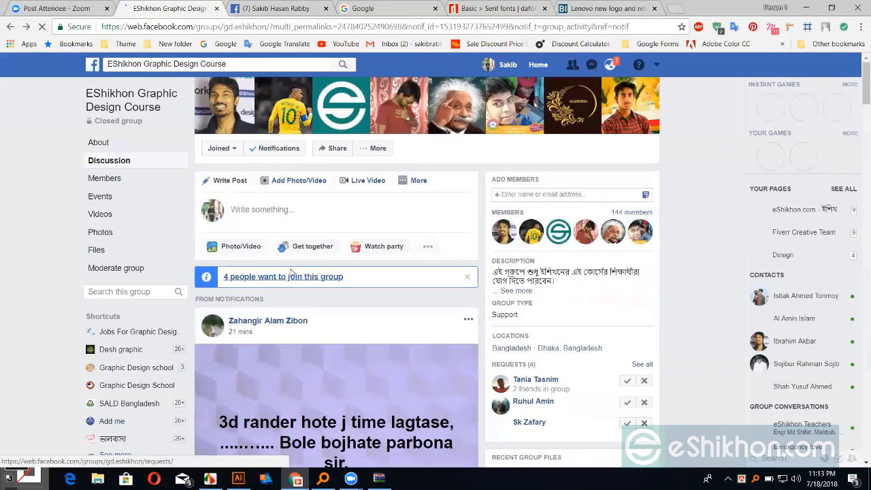
# - Review the group's pending member requests and approve the oldest one, requested on 15 July 2018
pyautogui.click(289, 278)
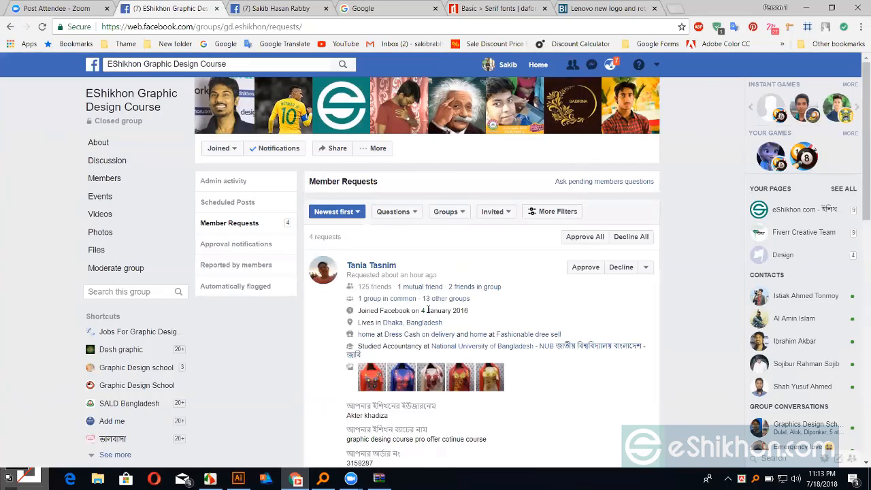
pyautogui.scroll(-1, 427, 310)
pyautogui.scroll(-2, 427, 310)
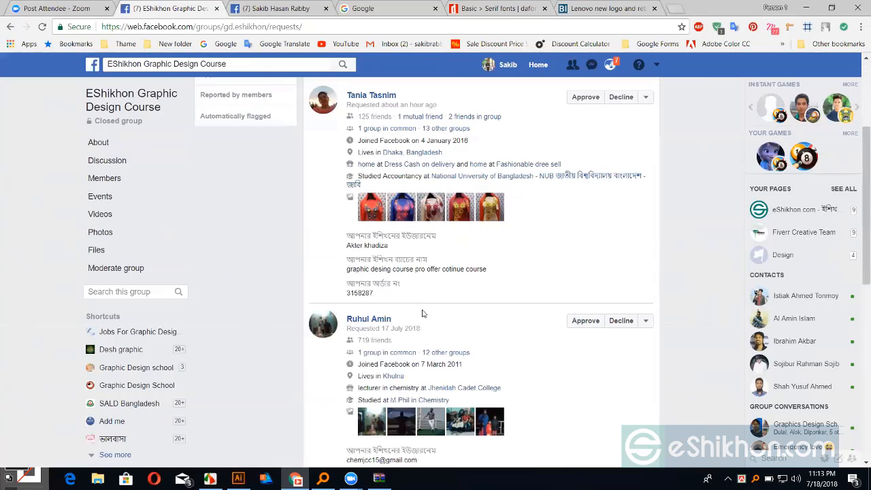
pyautogui.scroll(-3, 422, 313)
pyautogui.scroll(-3, 418, 315)
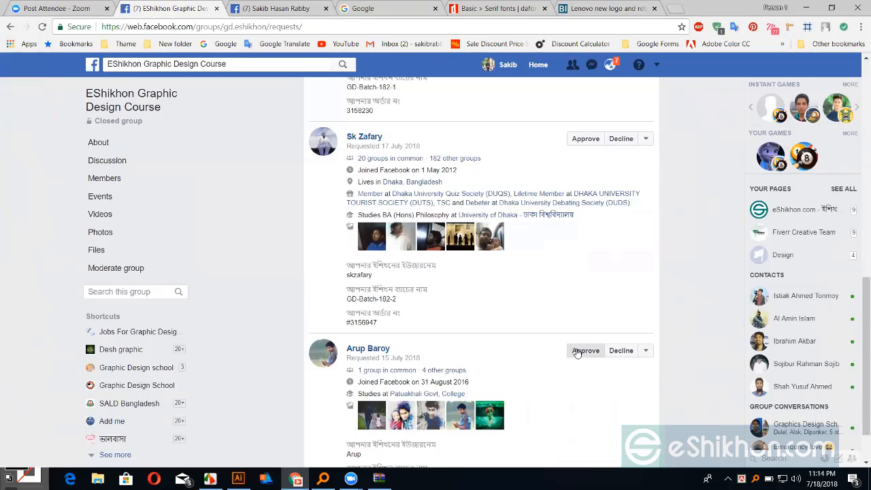
pyautogui.scroll(2, 571, 350)
pyautogui.scroll(1, 531, 338)
pyautogui.scroll(2, 532, 338)
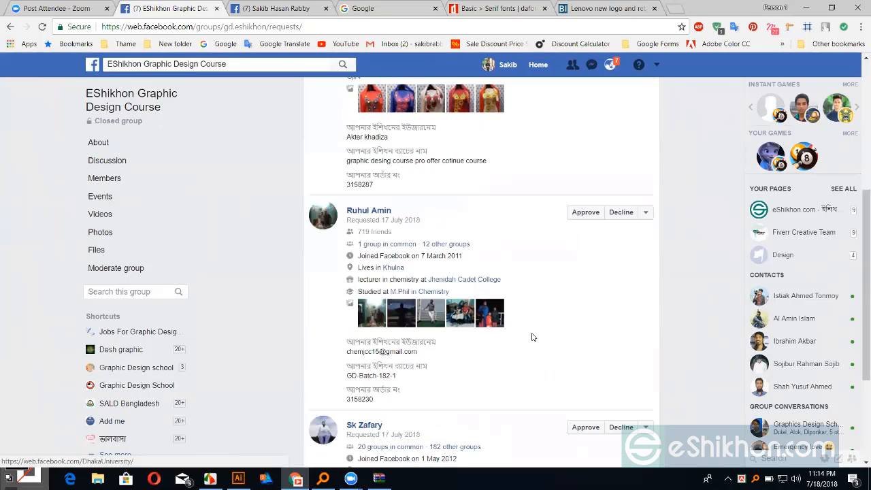
pyautogui.scroll(2, 533, 336)
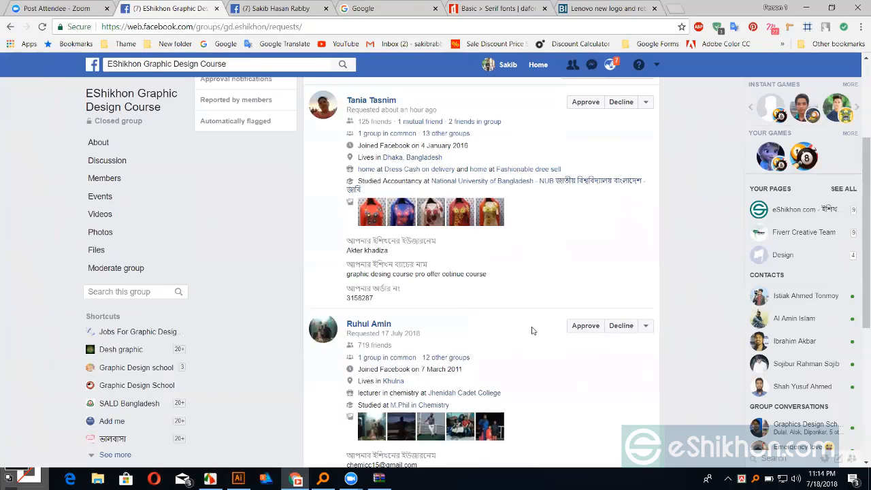
pyautogui.scroll(1, 532, 330)
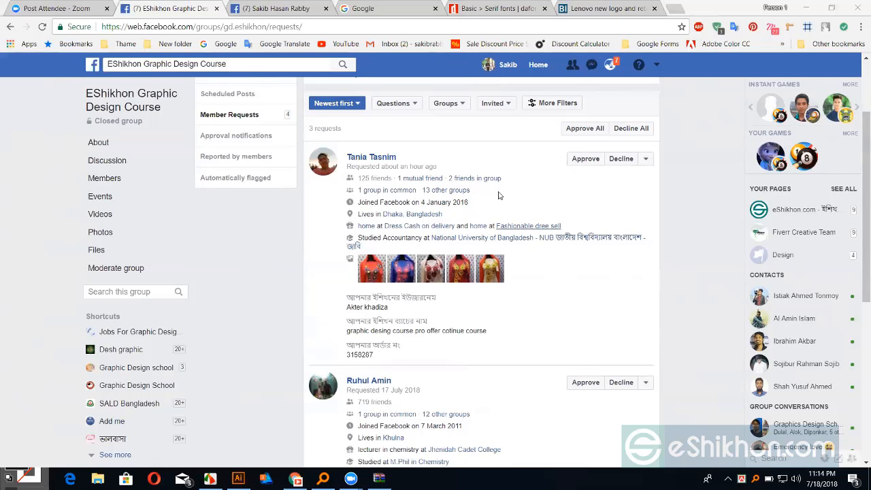
# - Approve the newest pending member request in the group and look over the remaining ones
pyautogui.click(585, 159)
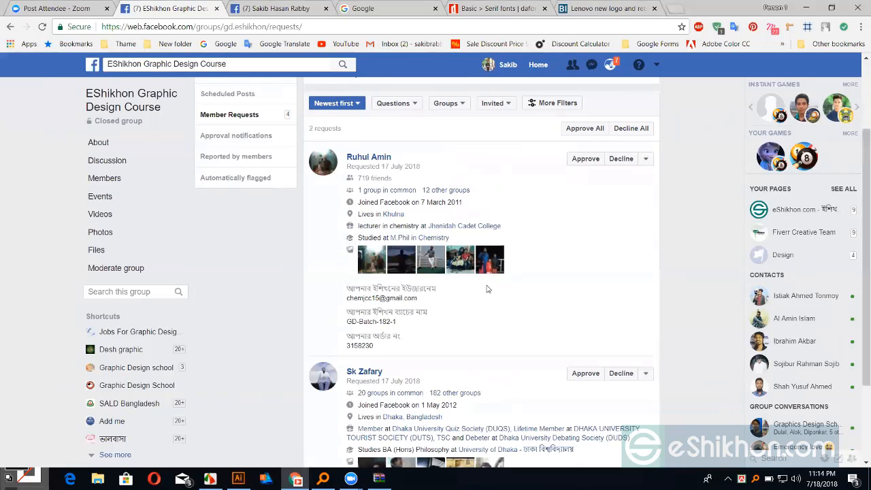
pyautogui.scroll(-2, 486, 289)
pyautogui.scroll(2, 486, 289)
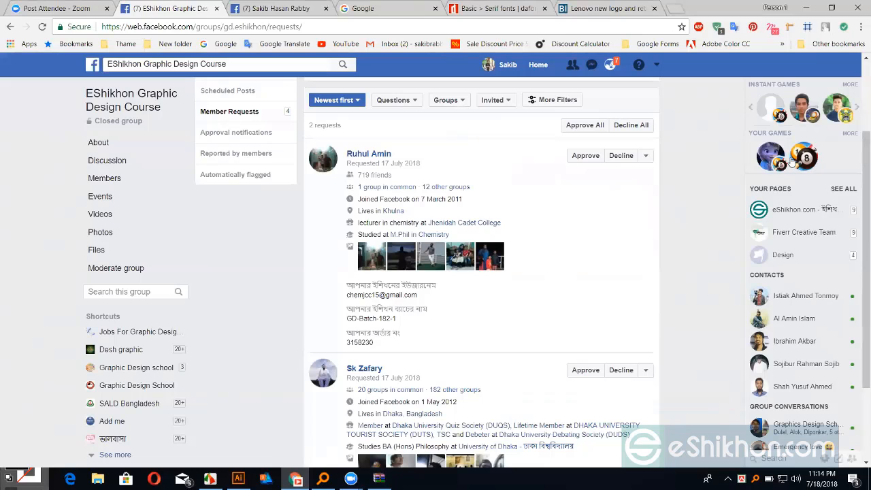
# - Check the Facebook notifications, then look over the Basic > Serif font list on dafont.com
pyautogui.click(609, 64)
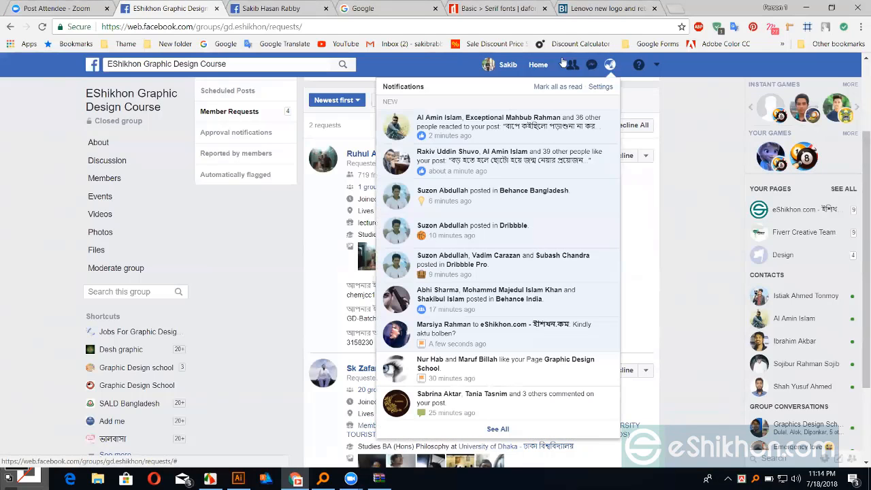
pyautogui.click(496, 66)
pyautogui.click(502, 14)
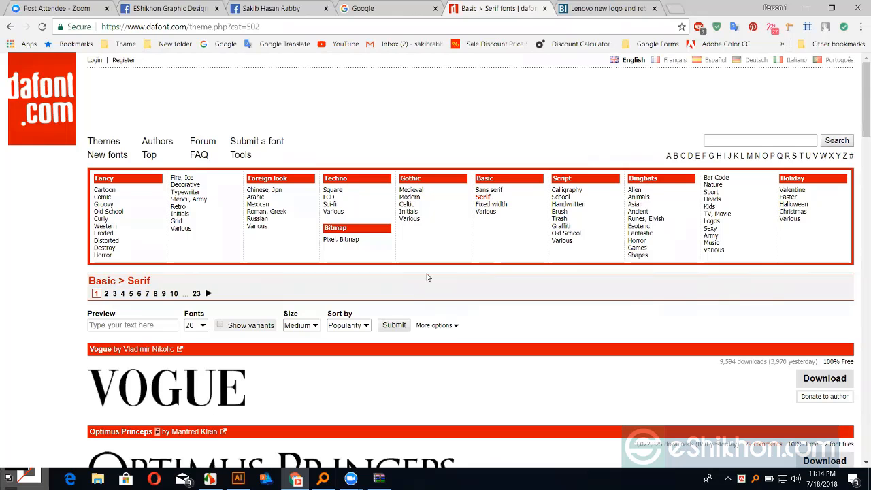
pyautogui.scroll(-4, 429, 272)
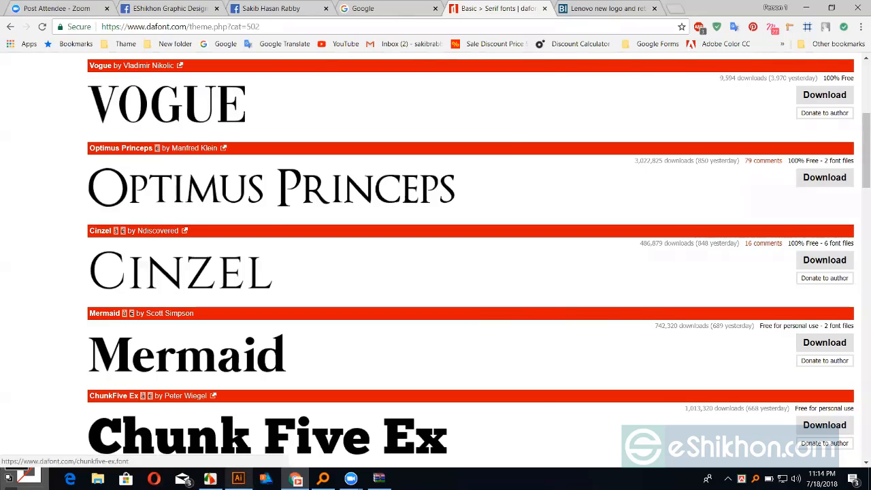
# - Switch to Illustrator, delete the Fiverr text from the artboard and collapse the Character panel
pyautogui.click(238, 477)
pyautogui.click(359, 208)
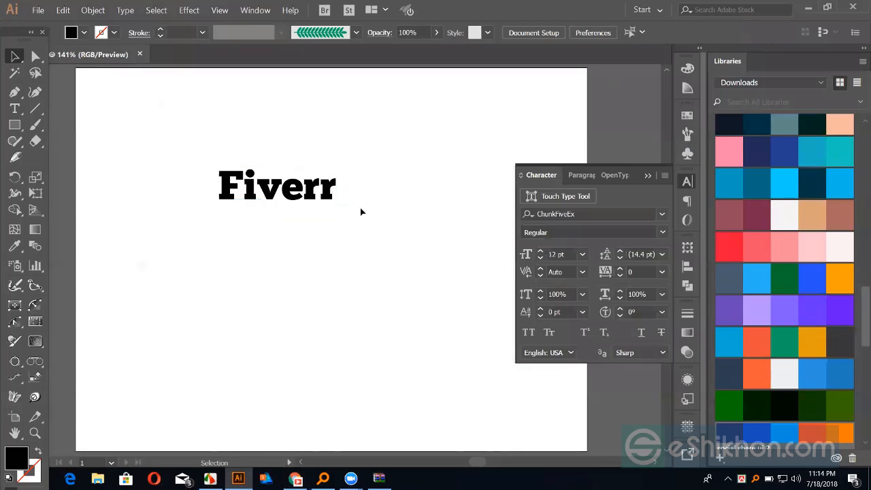
pyautogui.moveTo(332, 195); pyautogui.dragTo(361, 178)
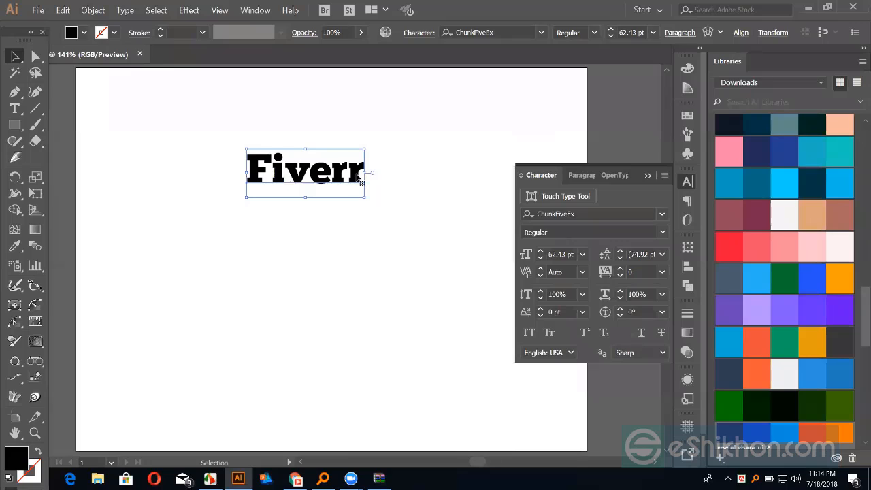
pyautogui.press('Delete')
pyautogui.click(648, 175)
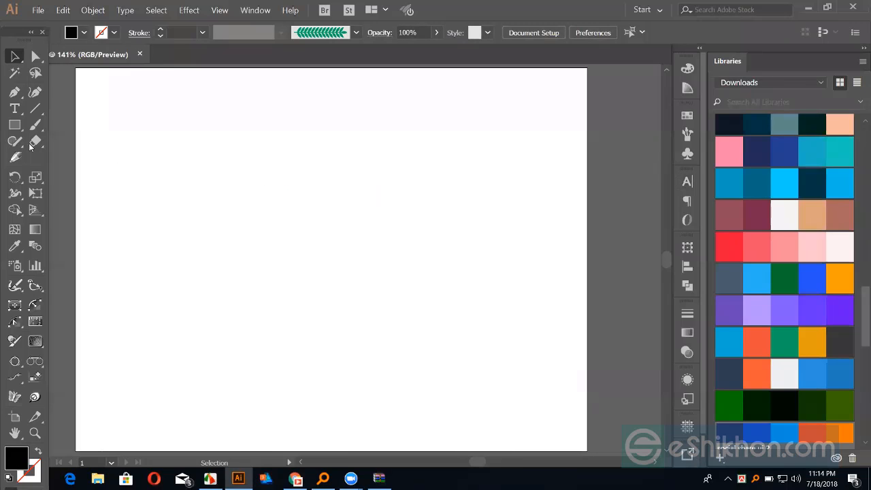
# - Draw a black square outward from its center in the upper part of the artboard with the Rectangle tool
pyautogui.moveTo(14, 125); pyautogui.dragTo(61, 125)
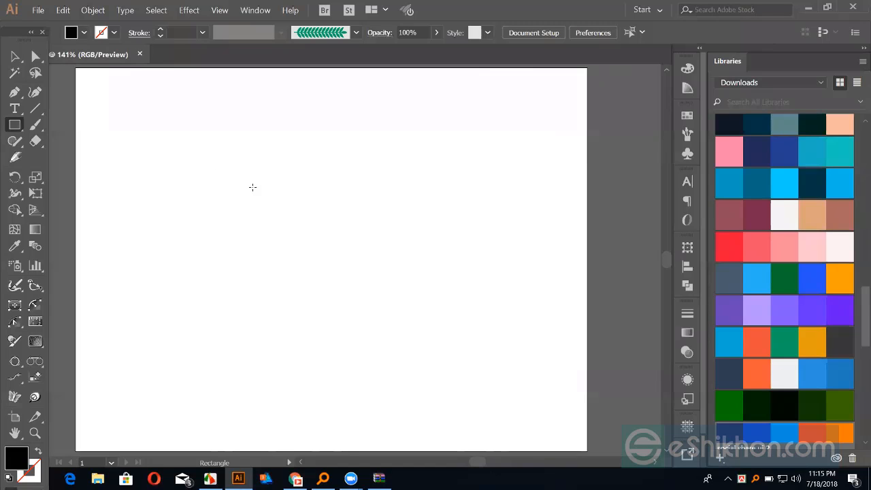
pyautogui.moveTo(270, 195)
pyautogui.mouseDown()
pyautogui.moveTo(321, 288)
pyautogui.moveTo(152, 298)
pyautogui.mouseUp()
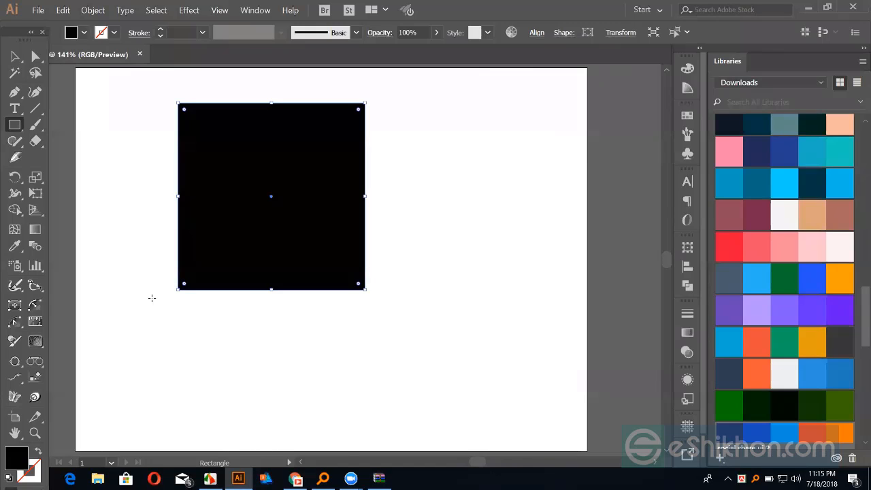
# - Duplicate the black square diagonally so the copy overlaps the original's lower-right corner
pyautogui.click(17, 58)
pyautogui.moveTo(262, 199); pyautogui.dragTo(376, 327)
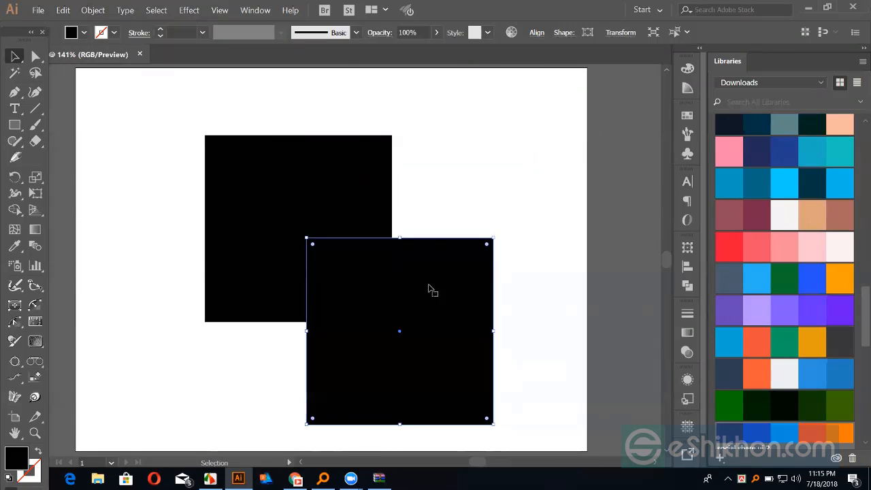
pyautogui.click(302, 153)
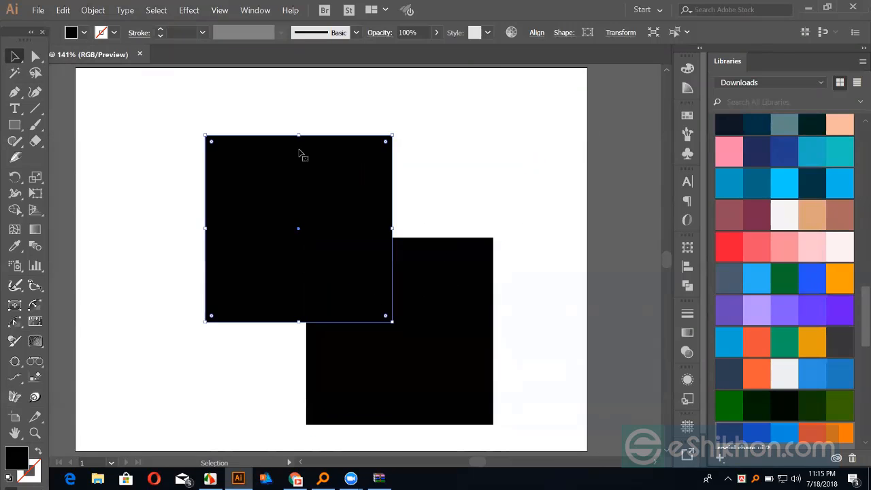
pyautogui.click(413, 259)
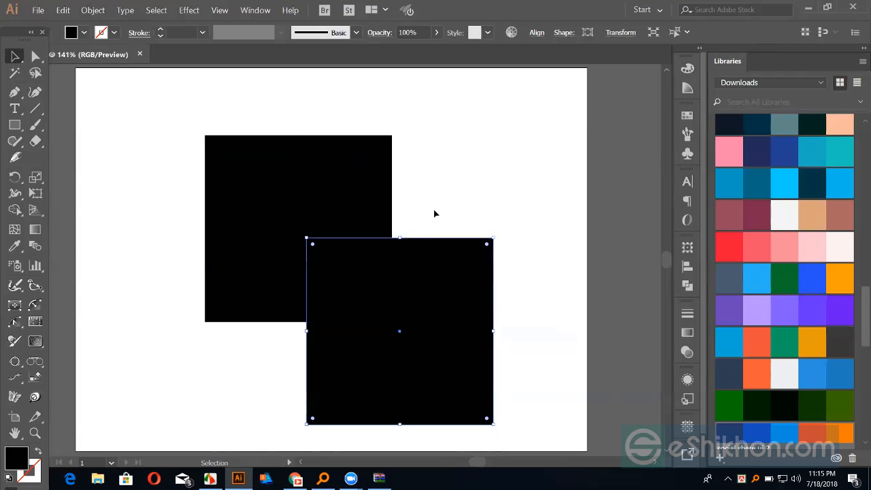
pyautogui.click(434, 214)
# - Split the two overlapping squares with the Pathfinder Divide operation and ungroup the resulting pieces
pyautogui.moveTo(301, 111); pyautogui.dragTo(463, 338)
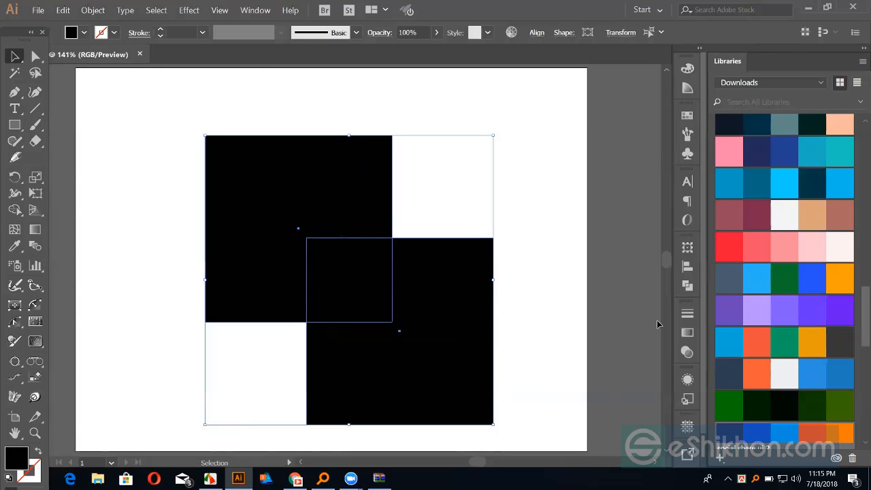
pyautogui.click(255, 10)
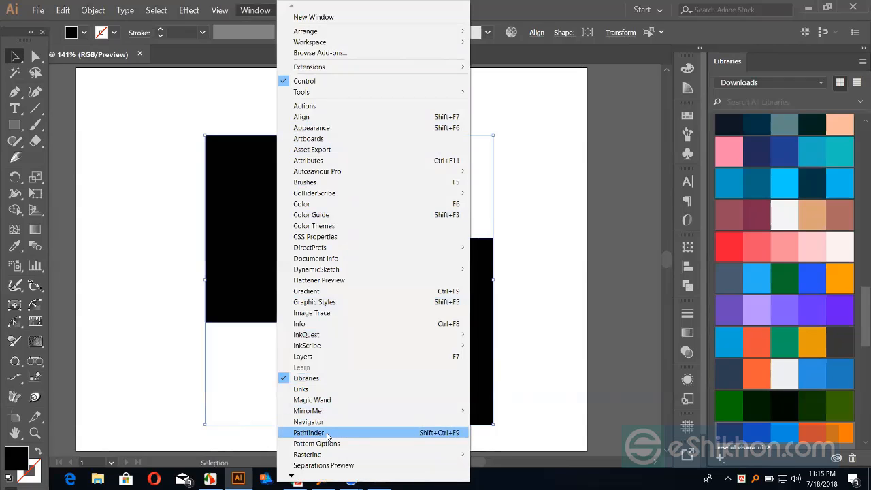
pyautogui.click(444, 434)
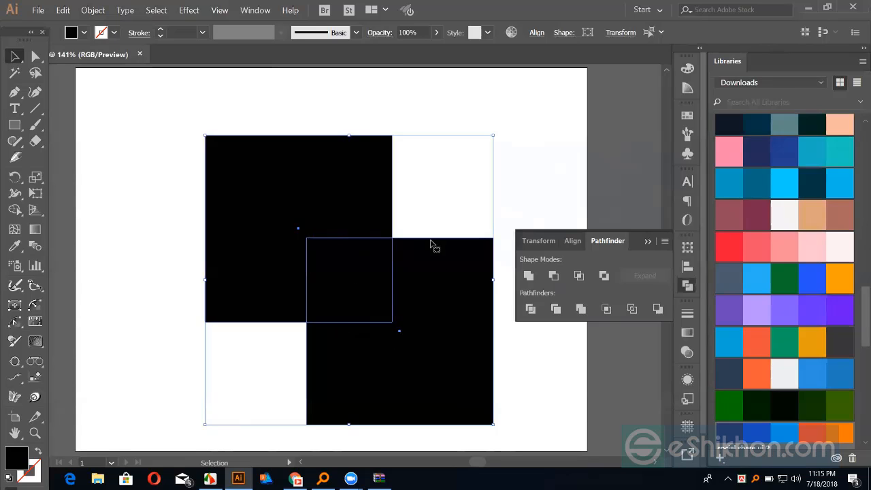
pyautogui.click(531, 309)
pyautogui.click(454, 173)
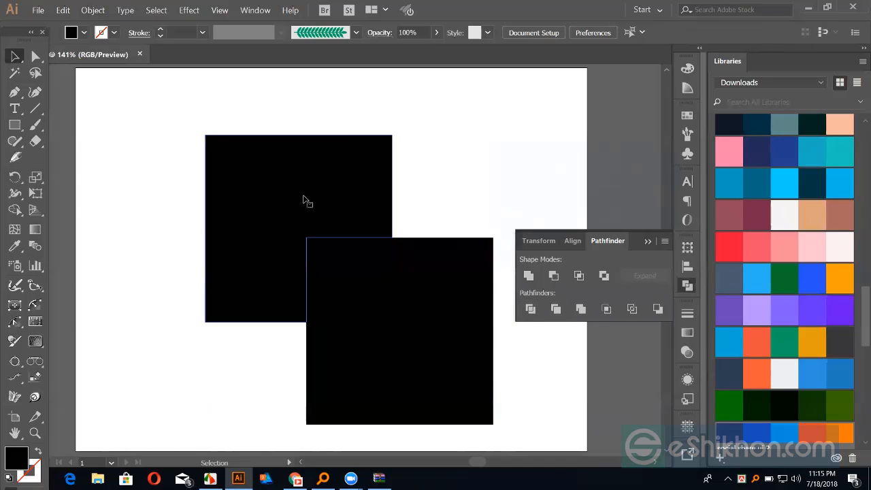
pyautogui.rightClick(304, 198)
pyautogui.click(333, 278)
pyautogui.click(420, 198)
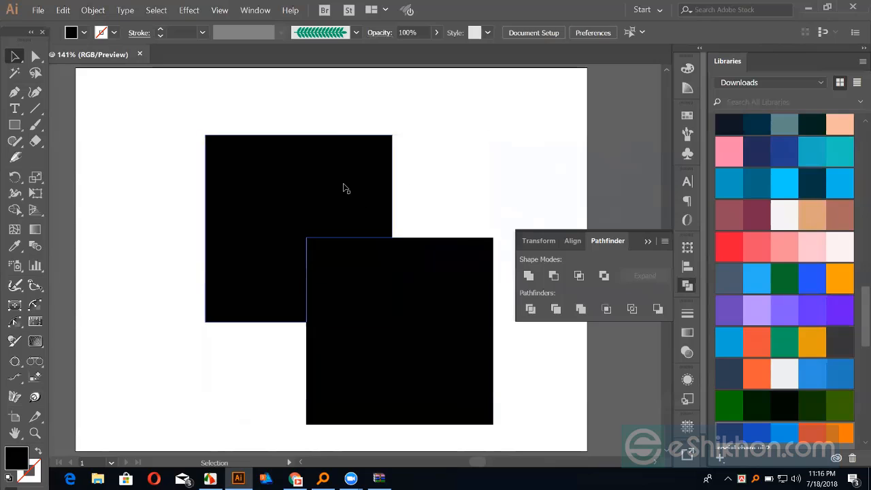
# - Move the L-shaped pieces and the small overlap square apart from each other
pyautogui.moveTo(344, 187); pyautogui.dragTo(227, 143)
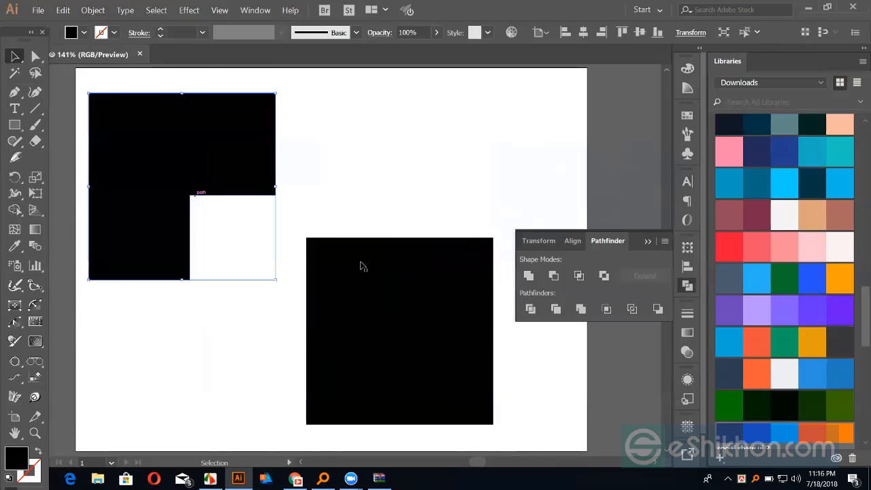
pyautogui.moveTo(361, 264); pyautogui.dragTo(361, 181)
pyautogui.press('a')
pyautogui.moveTo(396, 304); pyautogui.dragTo(439, 335)
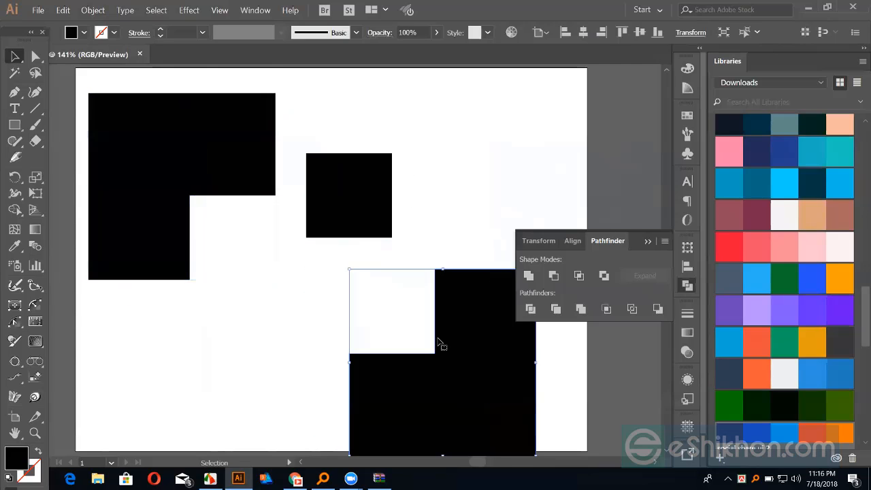
# - Undo the piece moves, the division and the duplication back to the single black square
pyautogui.hotkey('ctrl', 'z')
pyautogui.hotkey('ctrl', 'z')
pyautogui.hotkey('ctrl', 'z')
pyautogui.hotkey('ctrl', 'z')
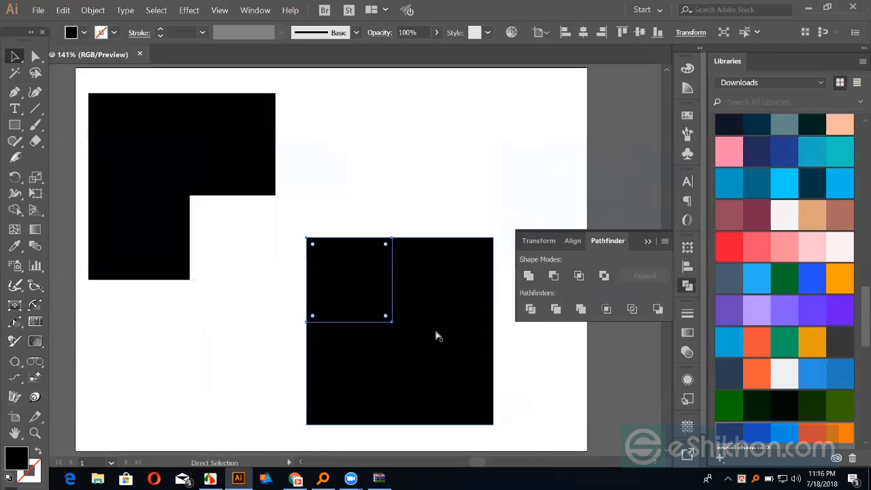
pyautogui.press('v')
pyautogui.click(455, 205)
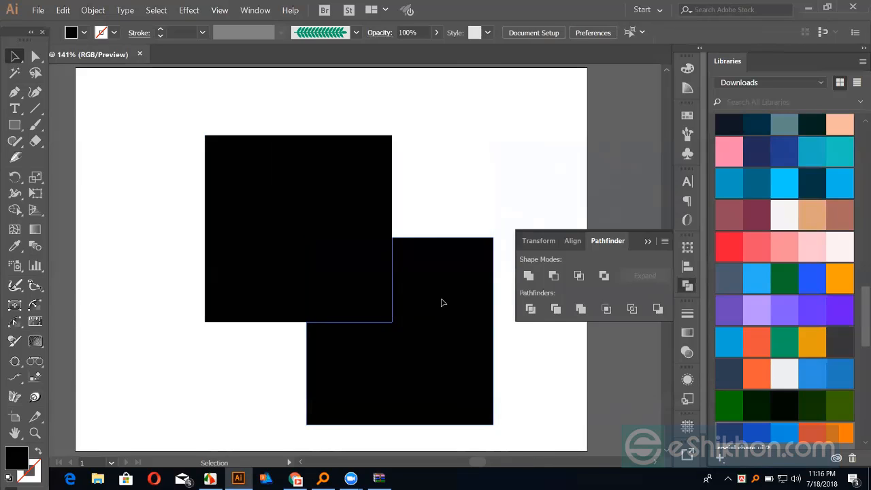
pyautogui.click(443, 301)
pyautogui.hotkey('ctrl', 'z')
pyautogui.hotkey('ctrl', 'z')
pyautogui.hotkey('ctrl', 'z')
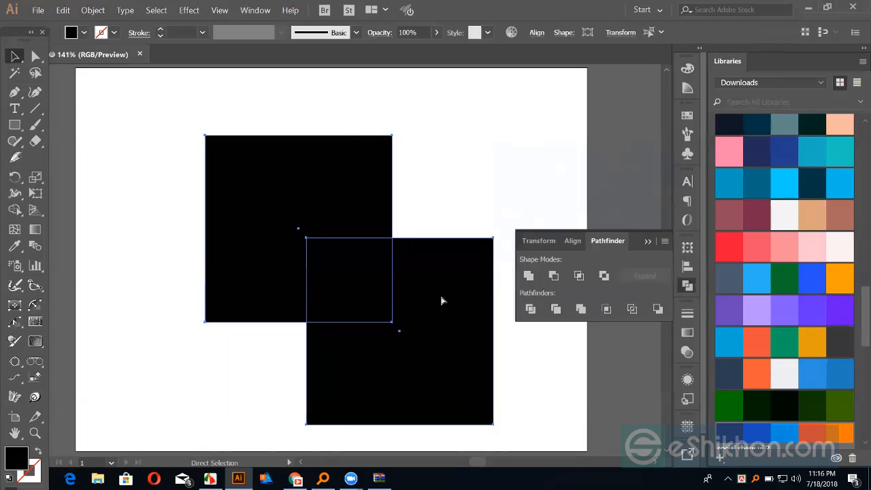
pyautogui.hotkey('ctrl', 'z')
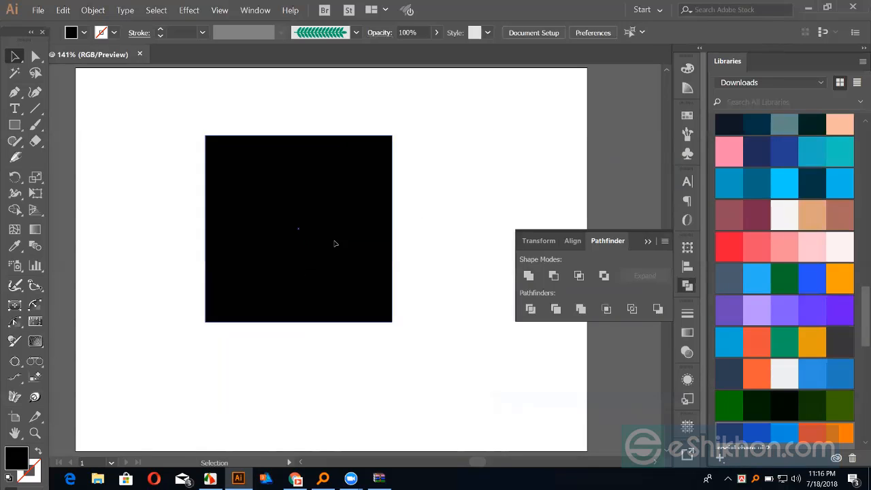
# - Move the square toward the artboard's center and draw a 45° line from its upper-left corner to just past its lower-right corner
pyautogui.moveTo(310, 222); pyautogui.dragTo(353, 261)
pyautogui.click(173, 197)
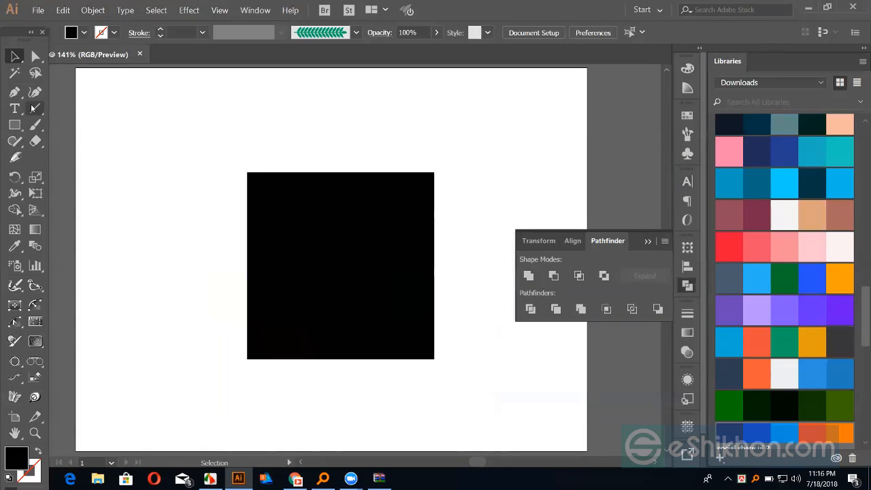
pyautogui.click(35, 108)
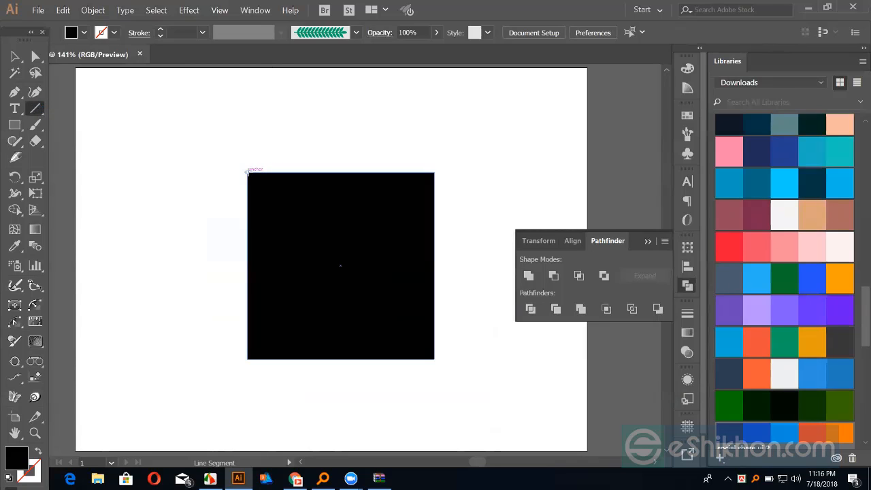
pyautogui.moveTo(247, 172); pyautogui.dragTo(497, 230)
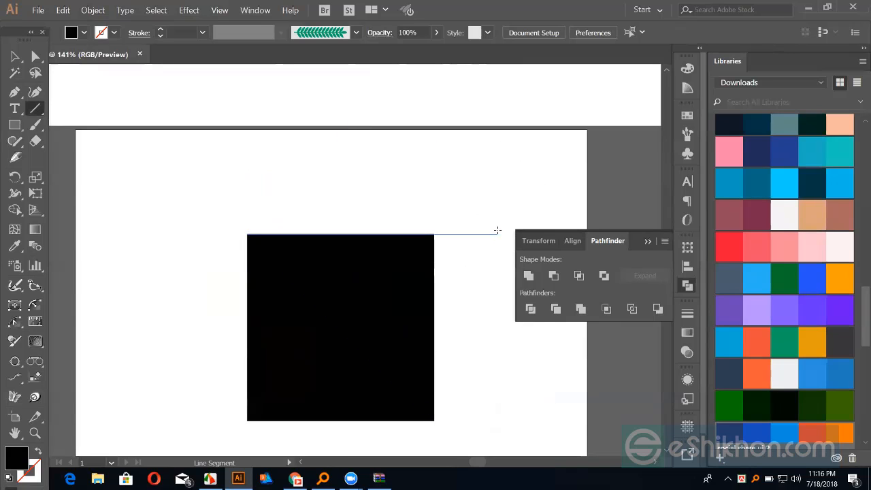
pyautogui.moveTo(497, 277); pyautogui.dragTo(459, 439)
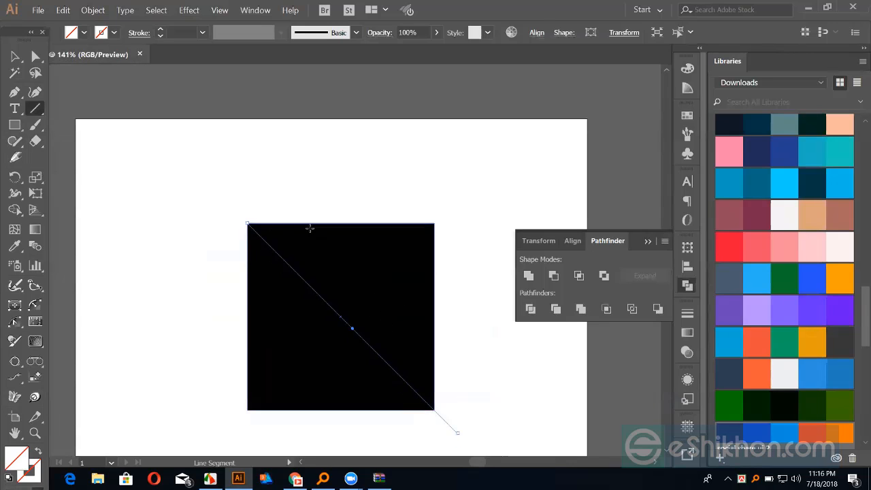
pyautogui.scroll(-1, 309, 228)
# - Select the square and the diagonal line and align their centers both horizontally and vertically
pyautogui.press('v')
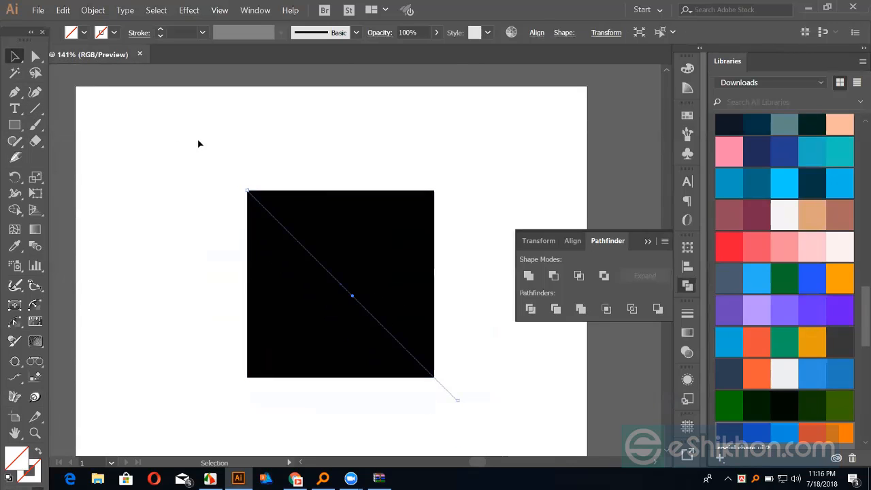
pyautogui.moveTo(198, 144); pyautogui.dragTo(406, 346)
pyautogui.click(570, 242)
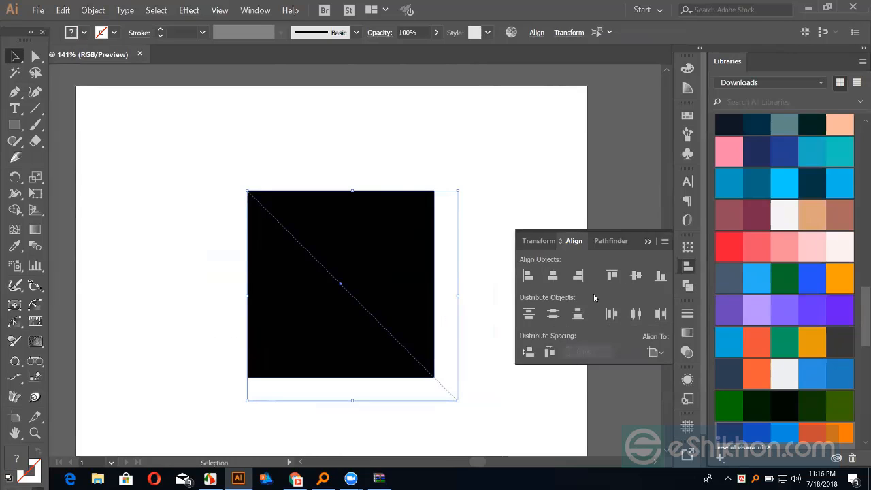
pyautogui.click(552, 275)
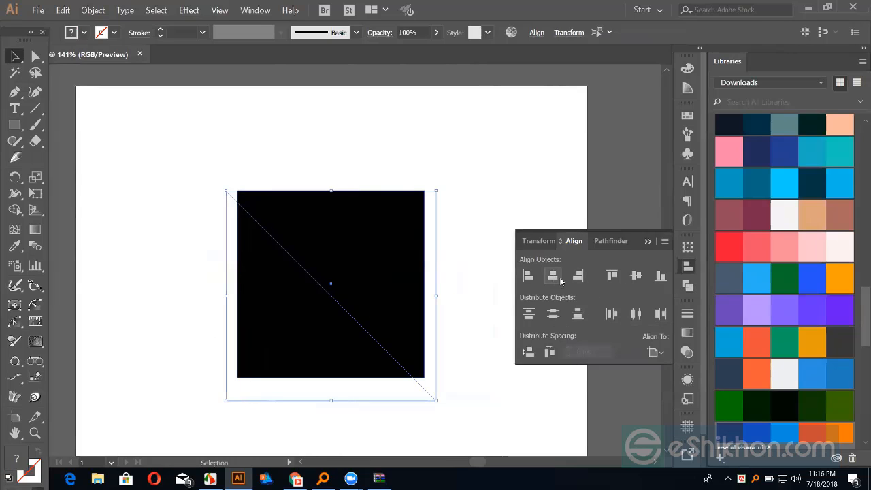
pyautogui.click(636, 275)
pyautogui.click(546, 185)
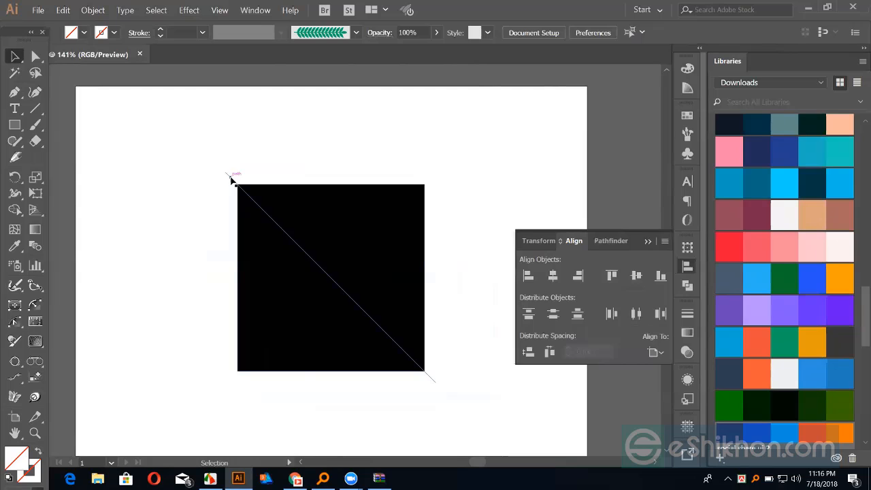
# - Reflect a copy of the diagonal line across the vertical axis, comparing the result with the preview on and off
pyautogui.click(231, 177)
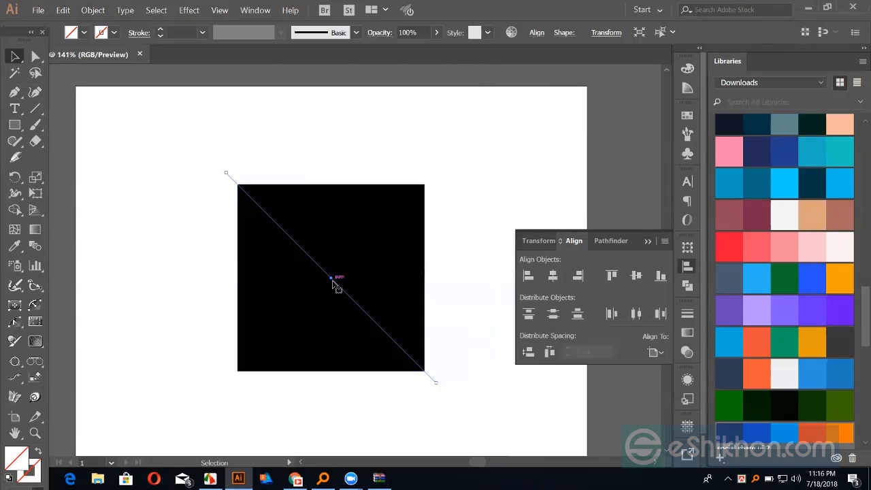
pyautogui.moveTo(15, 178); pyautogui.dragTo(41, 193)
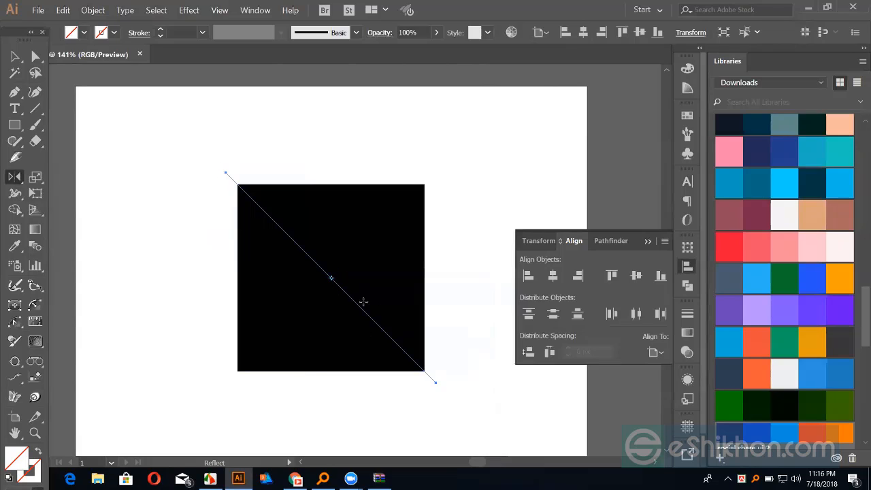
pyautogui.doubleClick(14, 178)
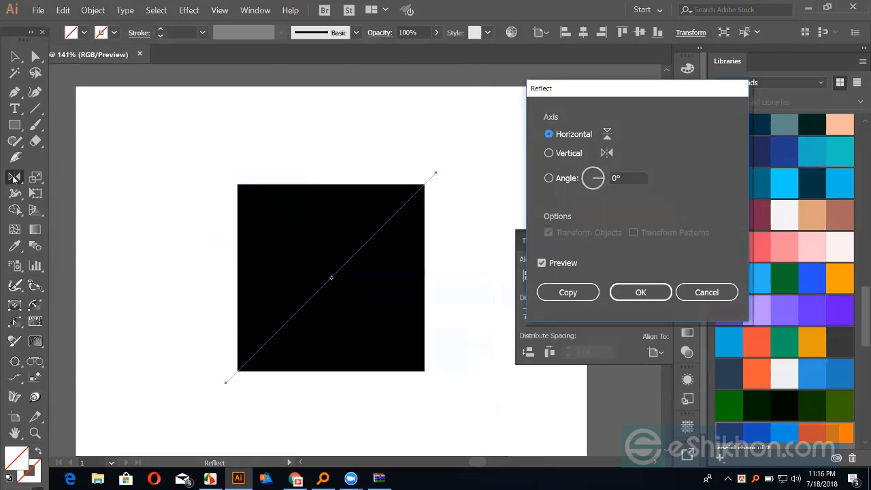
pyautogui.click(548, 153)
pyautogui.click(541, 264)
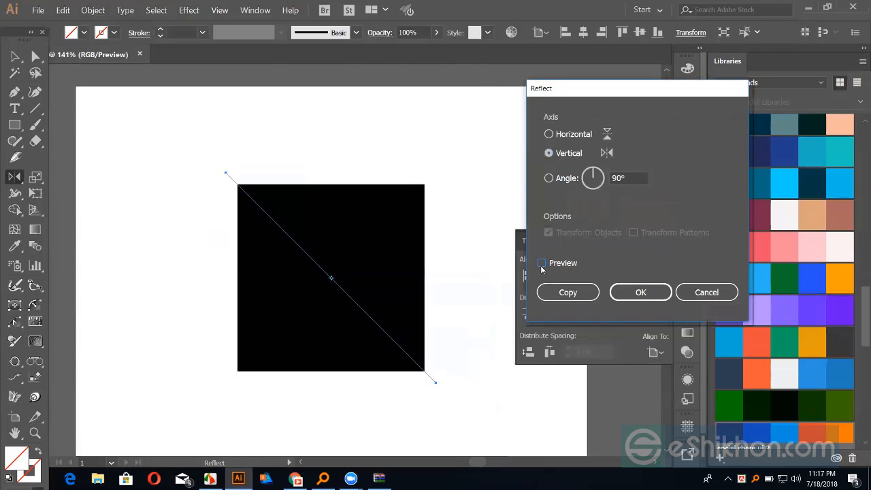
pyautogui.click(542, 266)
pyautogui.click(542, 265)
pyautogui.click(542, 265)
pyautogui.click(541, 264)
pyautogui.click(541, 264)
pyautogui.click(555, 298)
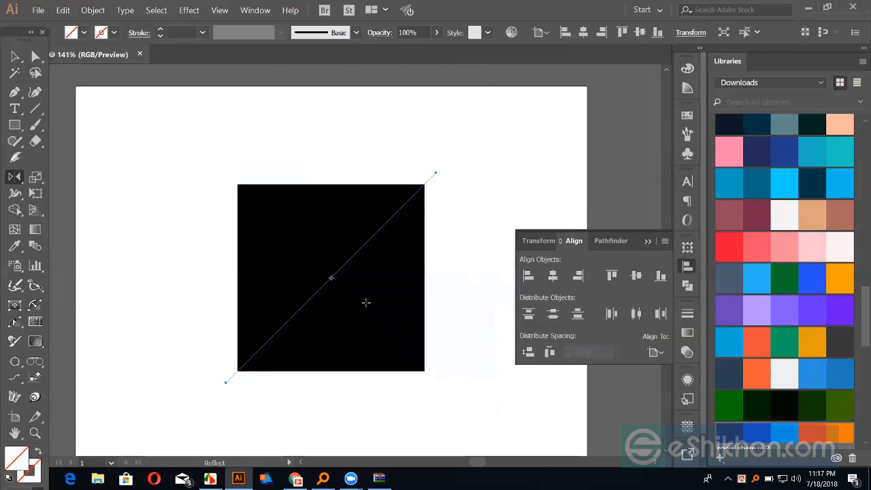
# - Select both crossing diagonal lines together with the black square and apply the Pathfinder Divide operation
pyautogui.click(16, 57)
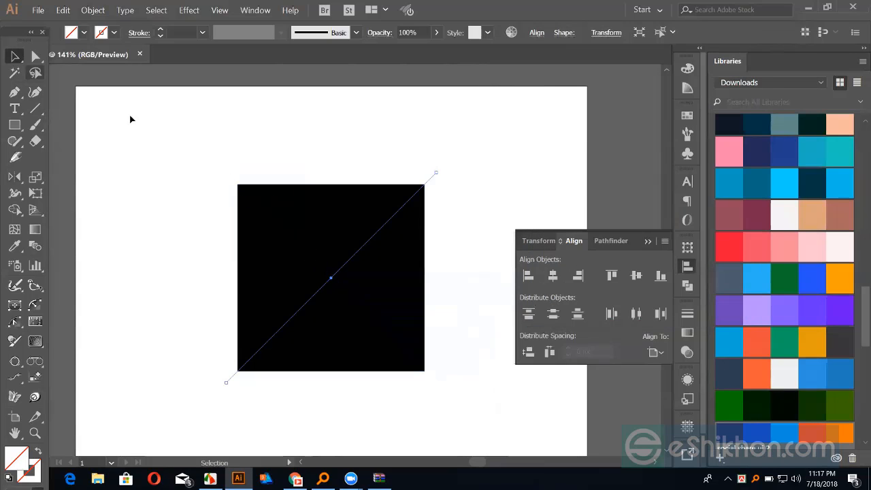
pyautogui.keyDown('shift'); pyautogui.click(229, 174); pyautogui.keyUp('shift')
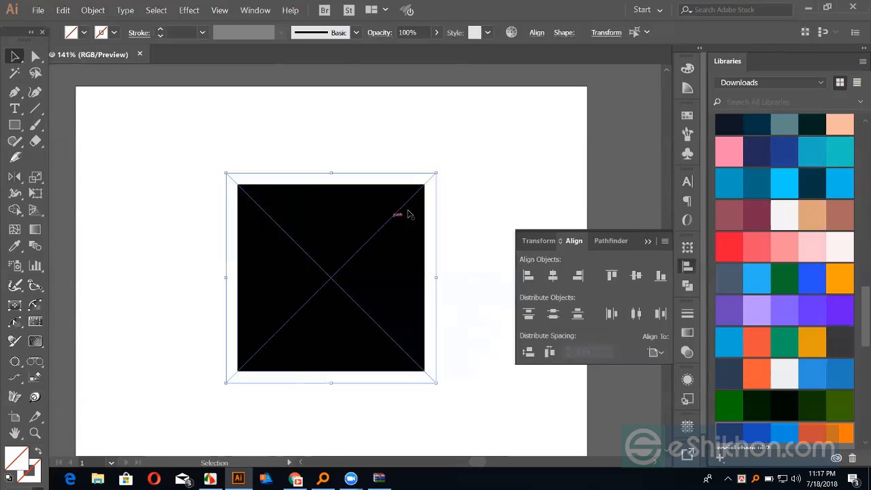
pyautogui.keyDown('shift'); pyautogui.click(351, 208); pyautogui.keyUp('shift')
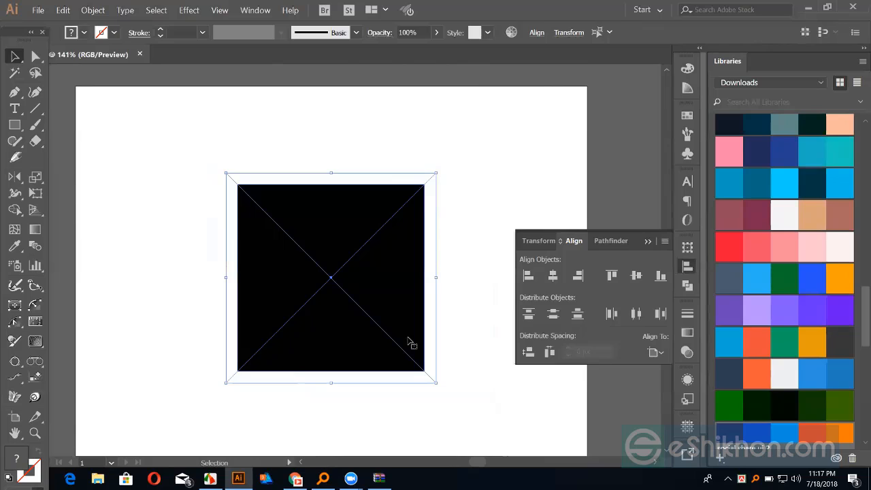
pyautogui.click(612, 241)
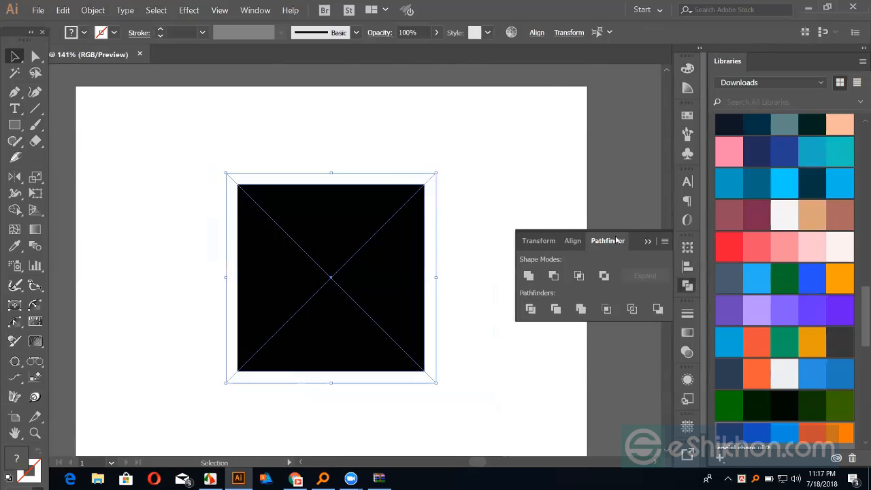
pyautogui.click(531, 310)
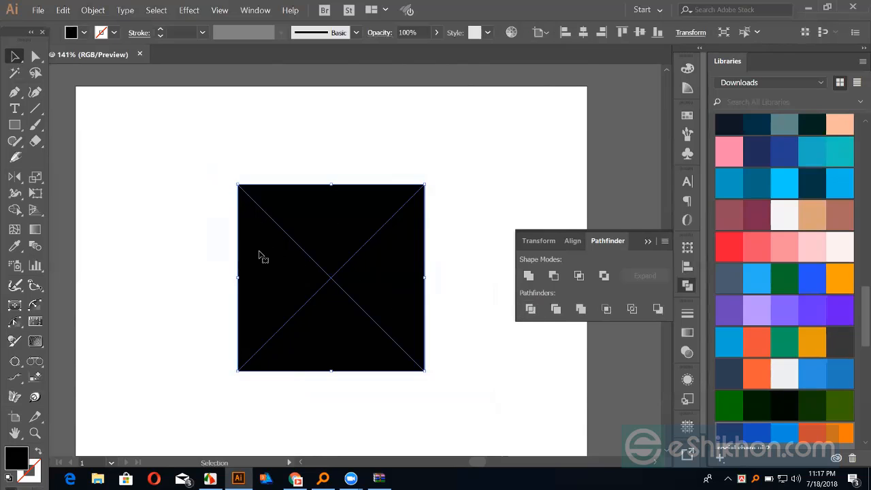
# - Ungroup the divided square, move its right-hand triangle outward, and undo that move
pyautogui.rightClick(383, 270)
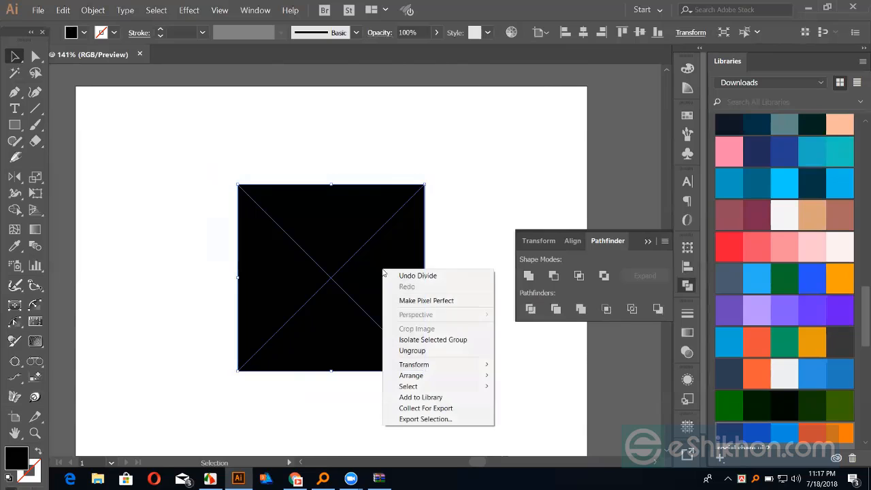
pyautogui.click(413, 351)
pyautogui.click(385, 288)
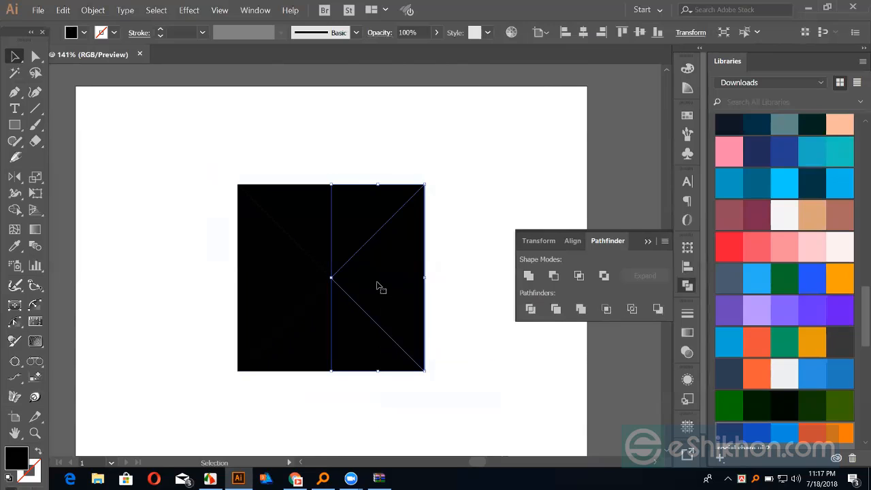
pyautogui.moveTo(377, 283); pyautogui.dragTo(474, 284)
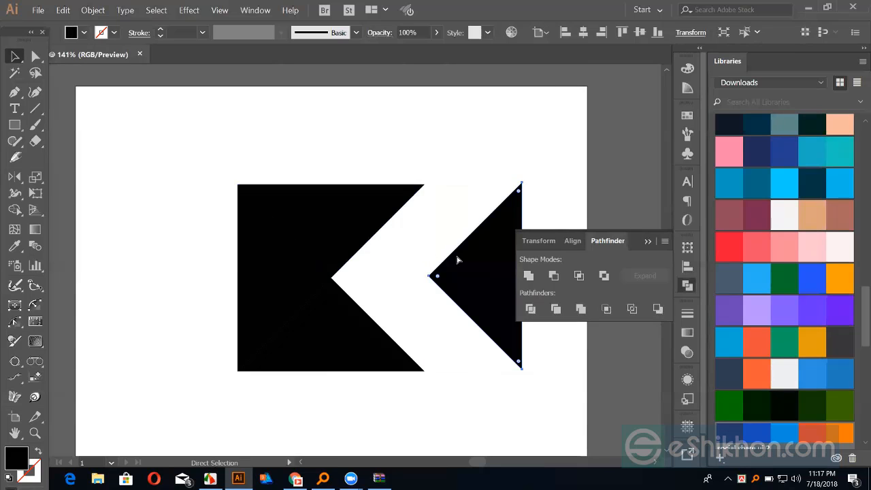
pyautogui.hotkey('ctrl', 'z')
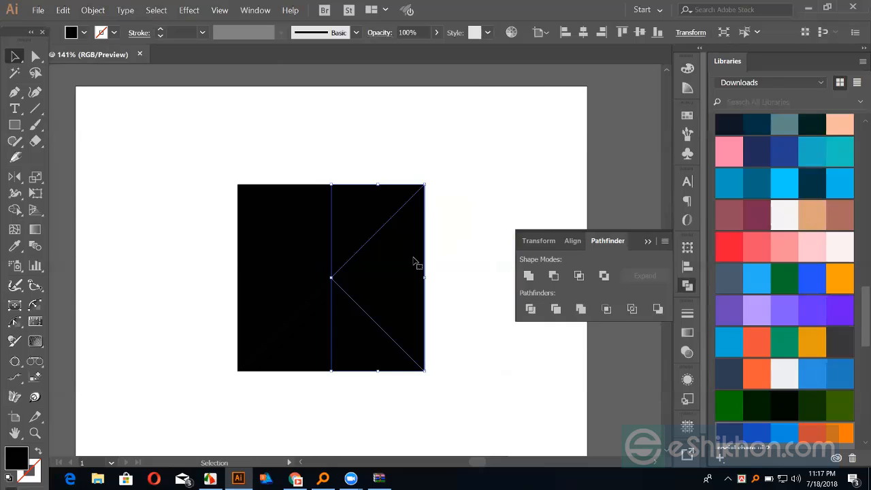
# - Reflect the right-hand triangle vertically across the square's right edge so that it points outward
pyautogui.click(9, 177)
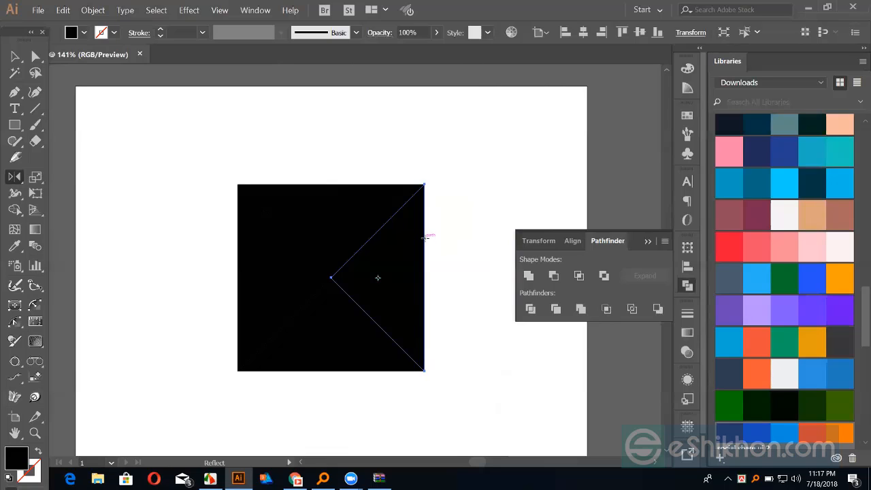
pyautogui.keyDown('alt'); pyautogui.click(424, 320); pyautogui.keyUp('alt')
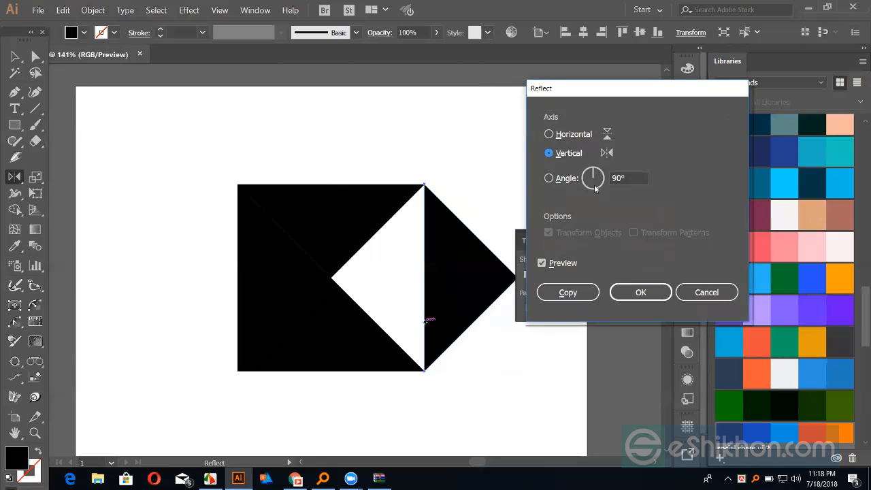
pyautogui.click(642, 294)
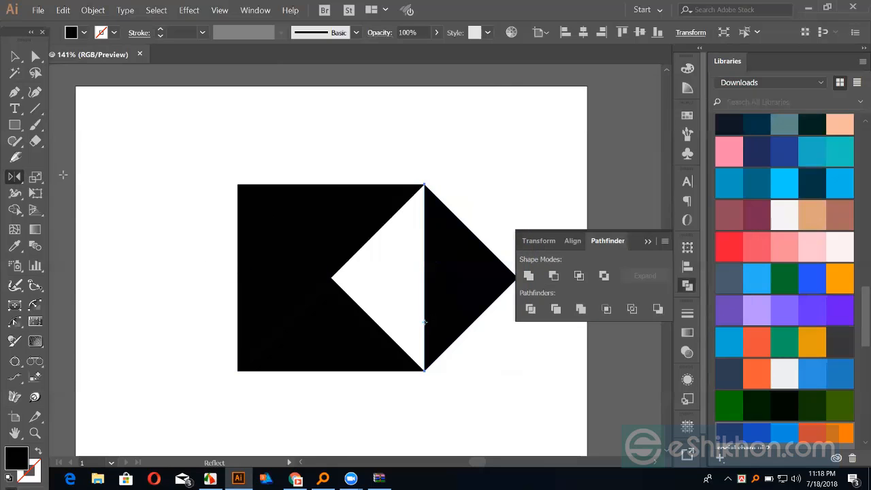
pyautogui.press('v')
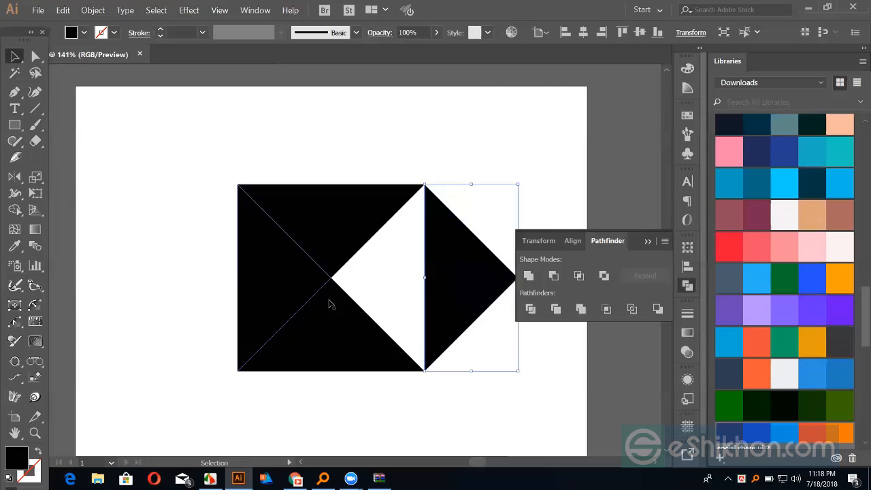
# - Reflect the left-hand triangle vertically across the square's left edge without making a copy, checking the preview first
pyautogui.click(287, 278)
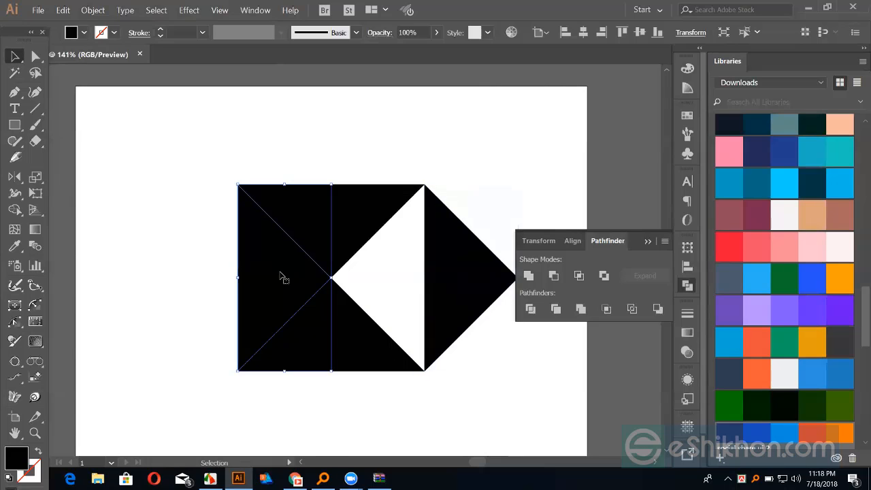
pyautogui.click(14, 176)
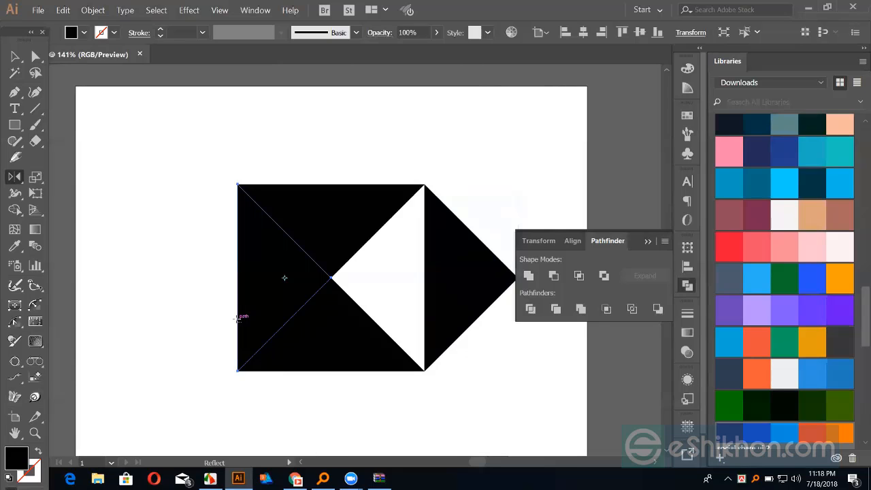
pyautogui.keyDown('alt'); pyautogui.click(238, 317); pyautogui.keyUp('alt')
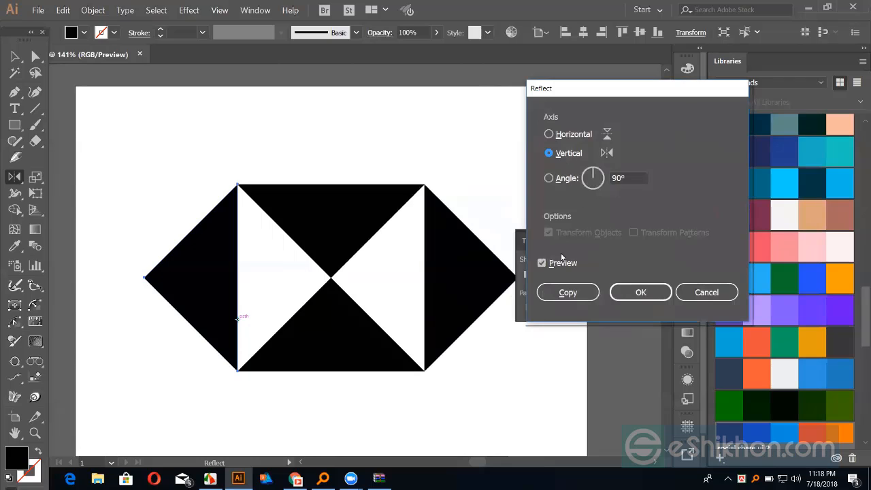
pyautogui.click(541, 262)
pyautogui.click(542, 262)
pyautogui.click(541, 262)
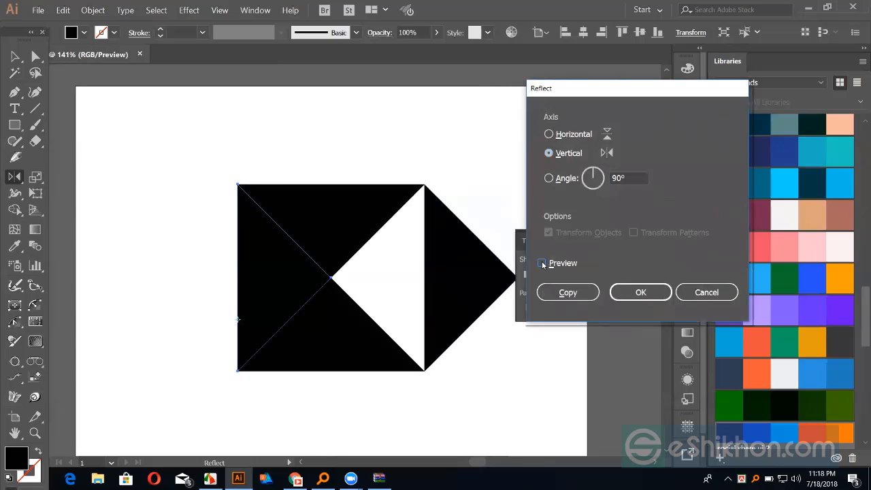
pyautogui.click(542, 262)
pyautogui.click(639, 292)
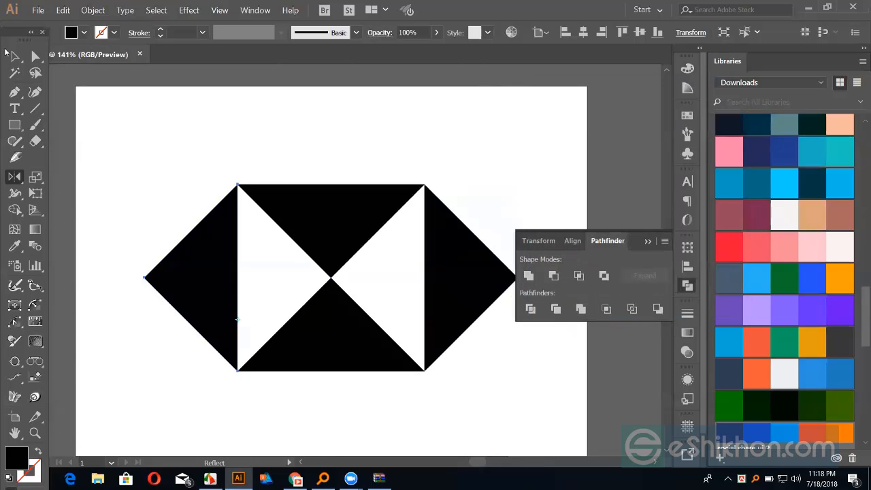
pyautogui.click(9, 55)
pyautogui.click(161, 143)
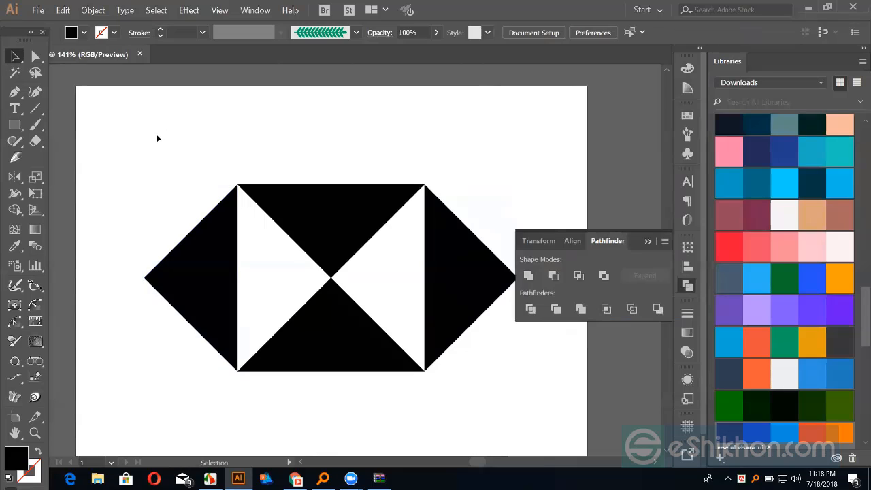
# - Delete all four triangles from the artboard and collapse the Pathfinder options
pyautogui.moveTo(186, 143); pyautogui.dragTo(503, 391)
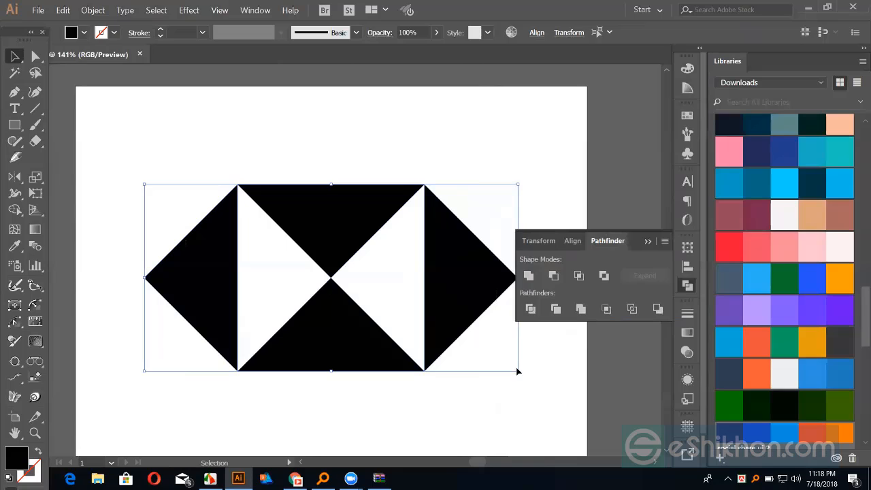
pyautogui.press('Delete')
pyautogui.click(649, 241)
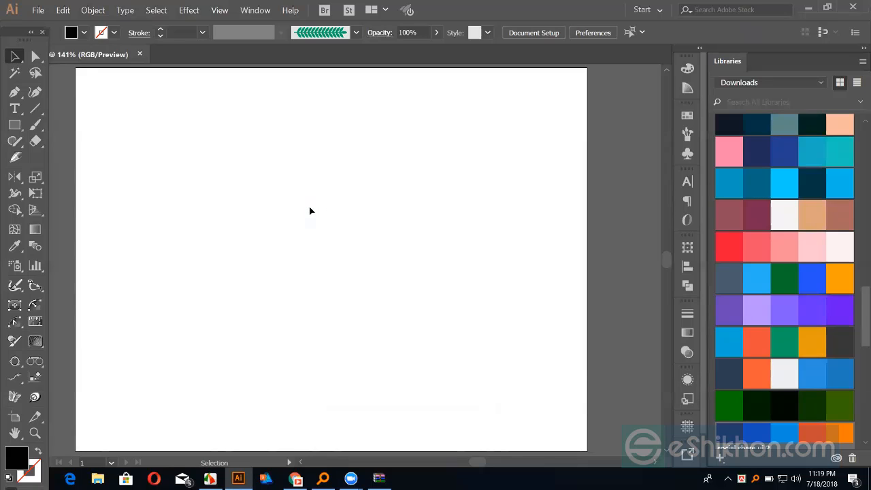
# - Draw a black square on the left half of the artboard and stretch it slightly from its upper-right corner with Free Transform
pyautogui.moveTo(19, 34)
pyautogui.mouseDown()
pyautogui.moveTo(90, 68)
pyautogui.moveTo(41, 37)
pyautogui.moveTo(29, 41)
pyautogui.mouseUp()
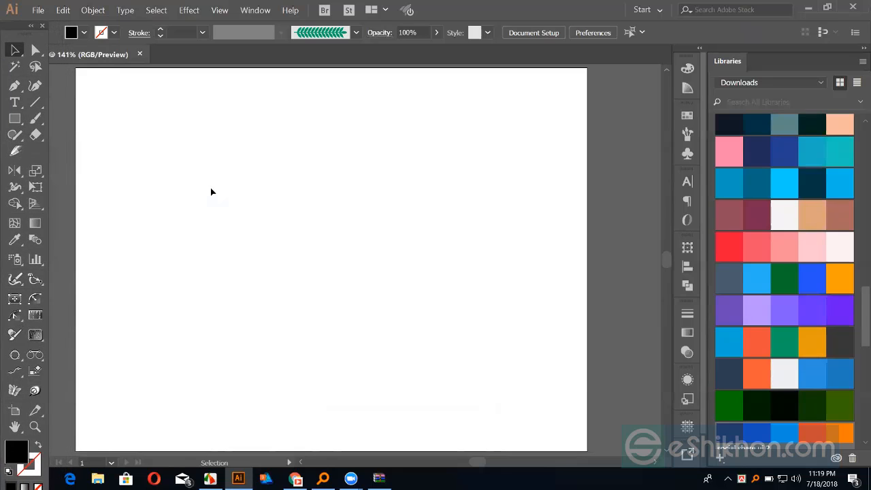
pyautogui.click(36, 189)
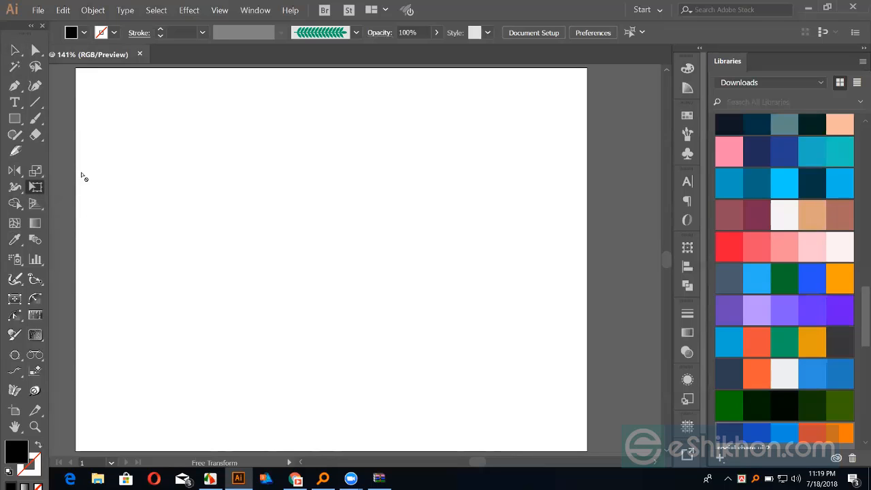
pyautogui.press('m')
pyautogui.moveTo(276, 234); pyautogui.dragTo(352, 308)
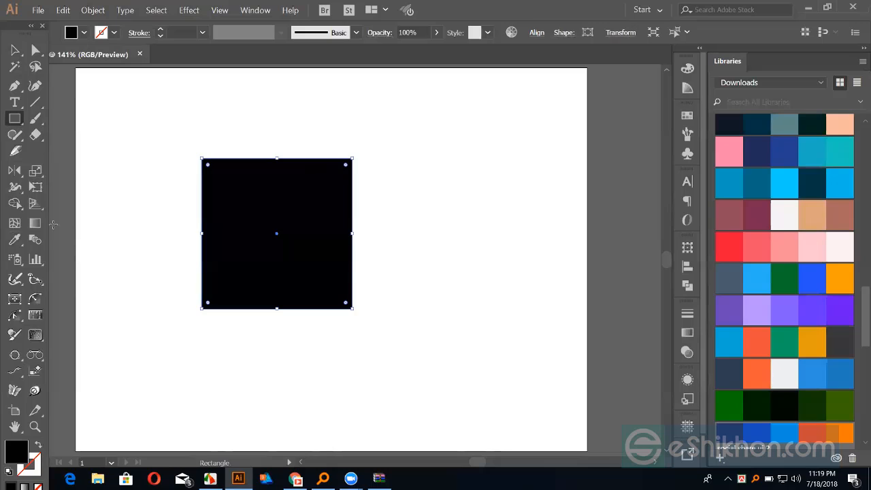
pyautogui.click(37, 188)
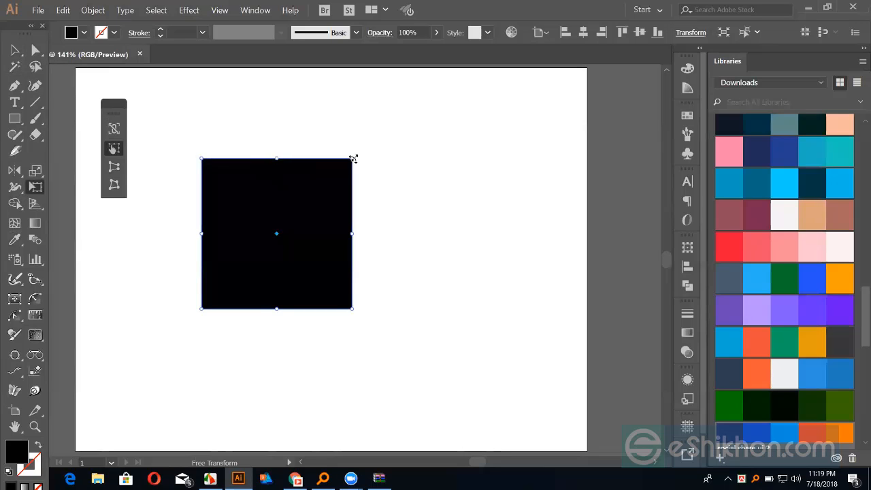
pyautogui.moveTo(353, 159); pyautogui.dragTo(371, 151)
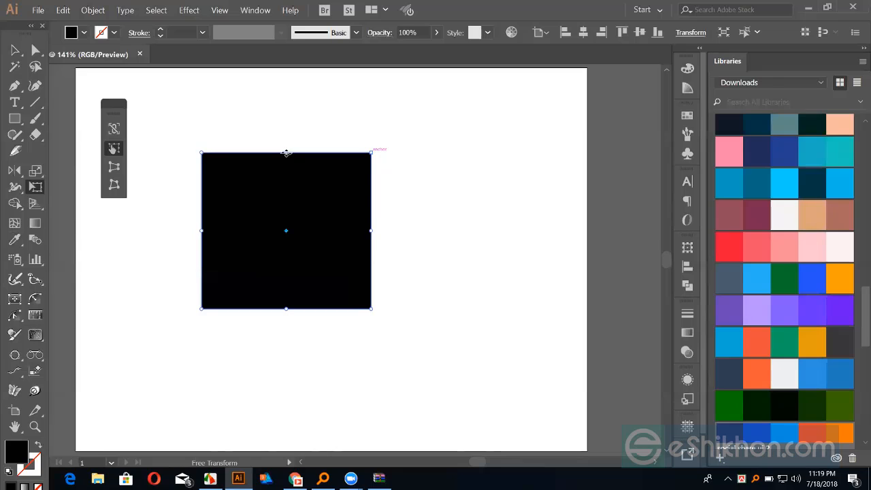
# - Try skewing the rectangle sideways from its top edge and upward from its right edge, undoing each skew
pyautogui.moveTo(286, 153); pyautogui.dragTo(376, 156)
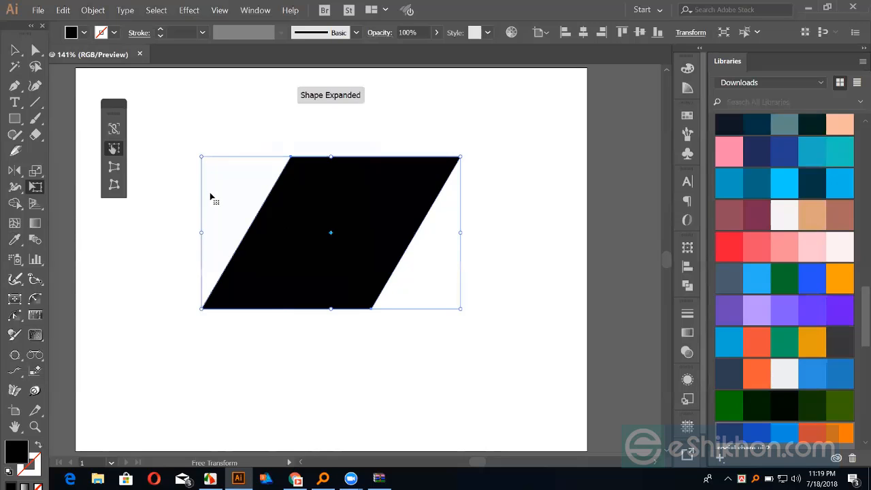
pyautogui.hotkey('ctrl', 'z')
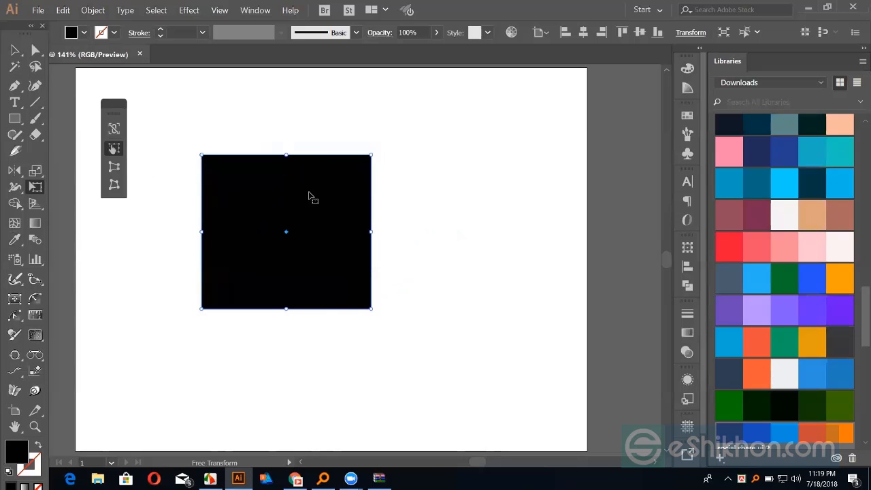
pyautogui.moveTo(371, 231); pyautogui.dragTo(371, 178)
pyautogui.hotkey('ctrl', 'z')
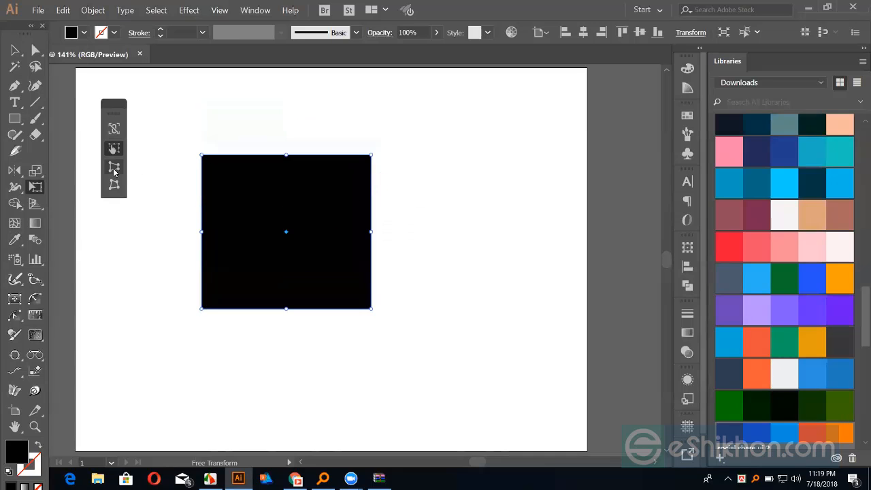
# - Free-distort the black rectangle by moving its upper-right corner up and its lower-right corner down and inward, then delete the shape
pyautogui.click(113, 169)
pyautogui.click(115, 187)
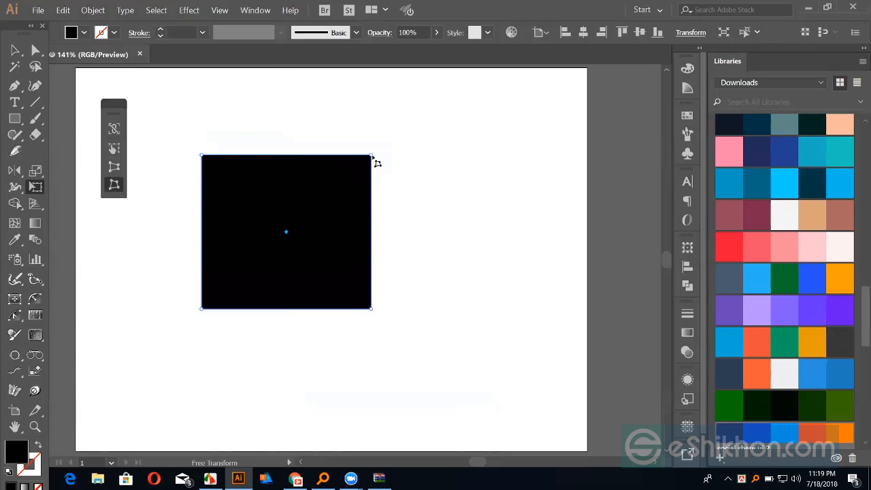
pyautogui.moveTo(372, 158); pyautogui.dragTo(348, 113)
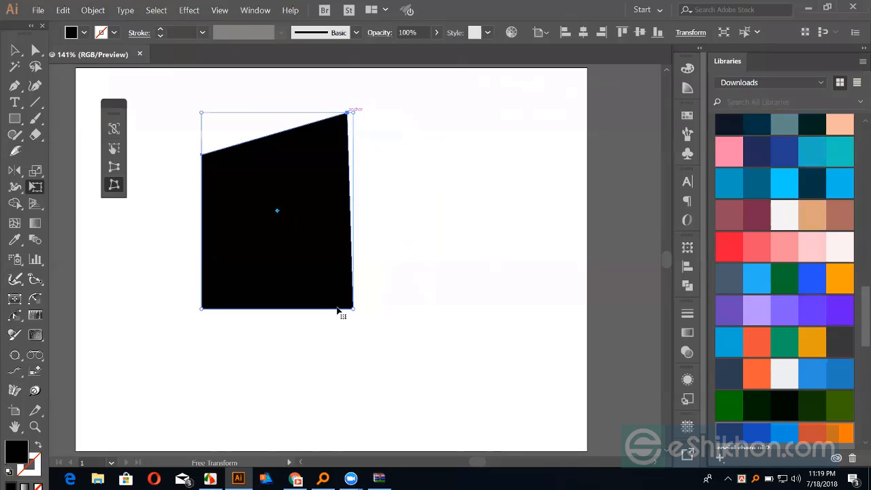
pyautogui.moveTo(352, 310); pyautogui.dragTo(273, 362)
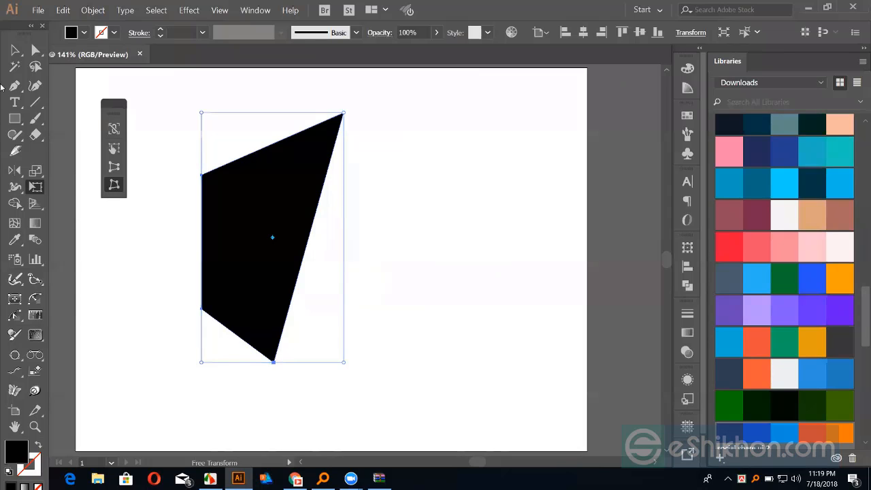
pyautogui.click(14, 50)
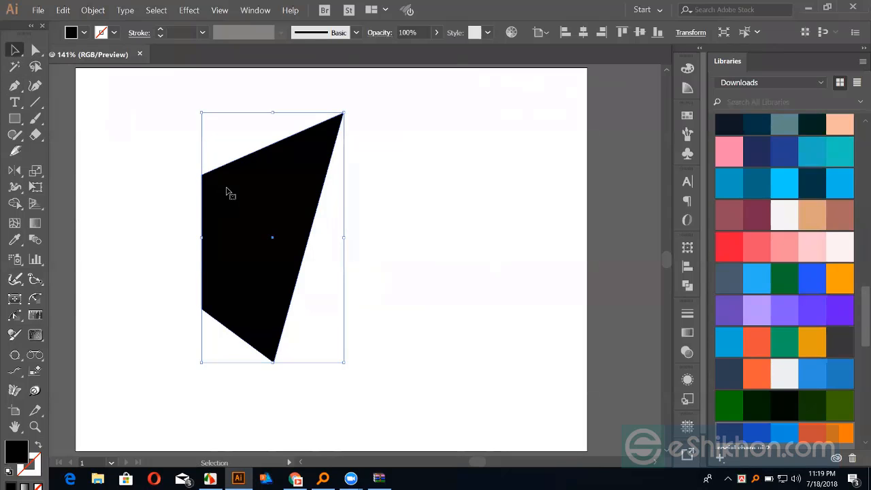
pyautogui.press('Delete')
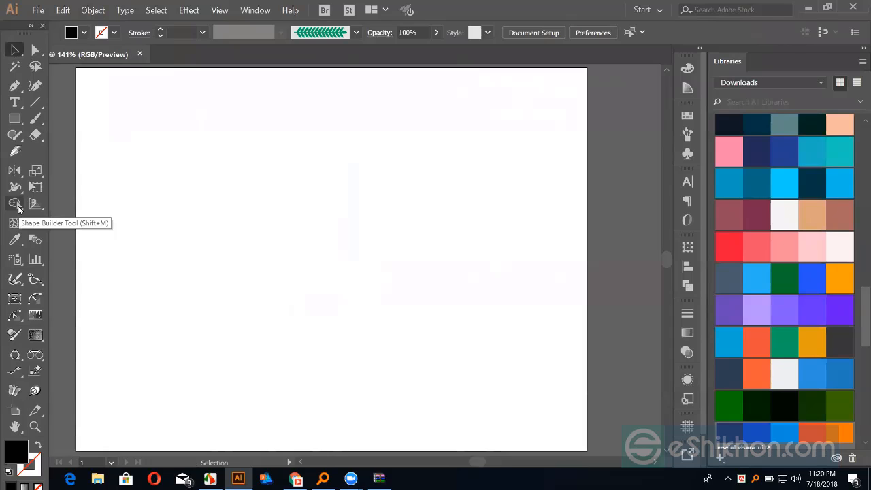
# - Look over the Pathfinder shape modes and activate the Shape Builder tool for comparison
pyautogui.click(686, 285)
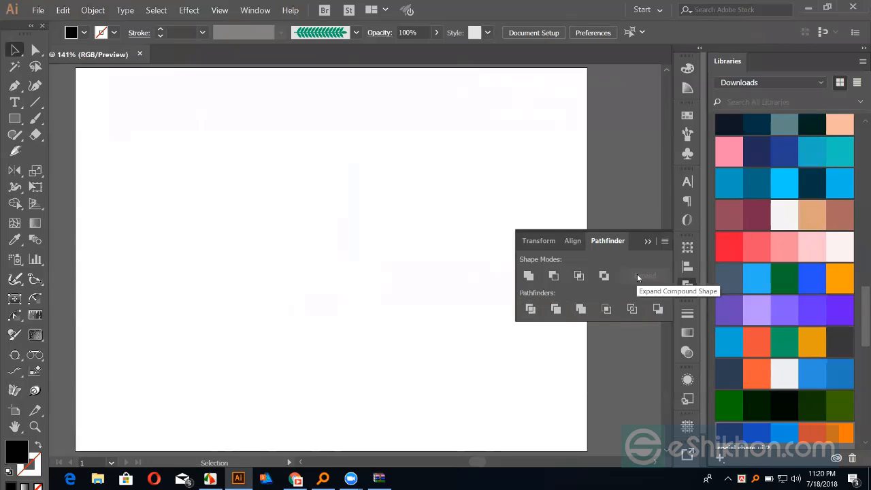
pyautogui.click(647, 241)
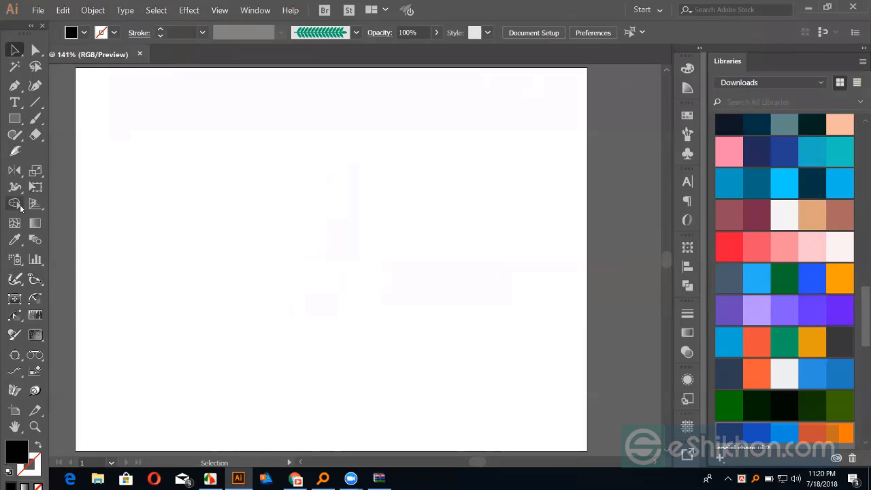
pyautogui.click(20, 205)
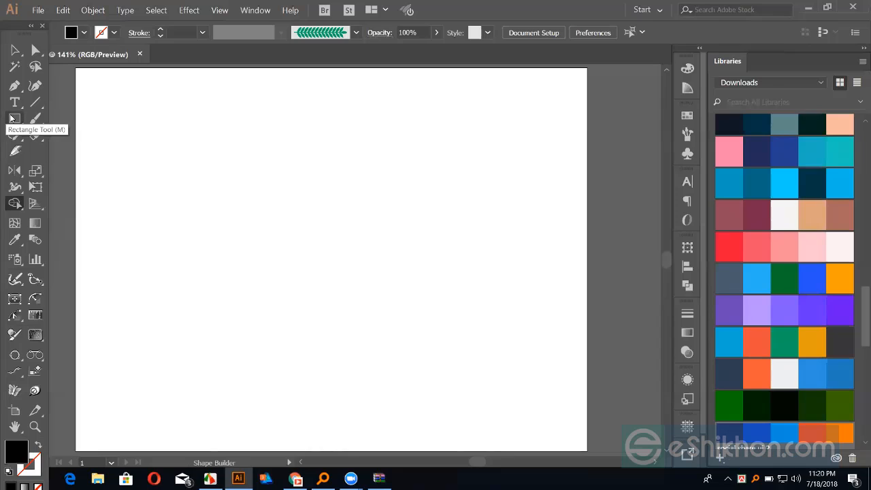
# - Draw a black square from its centre on the left half of the empty artboard
pyautogui.click(12, 119)
pyautogui.moveTo(271, 251); pyautogui.dragTo(336, 316)
pyautogui.click(13, 53)
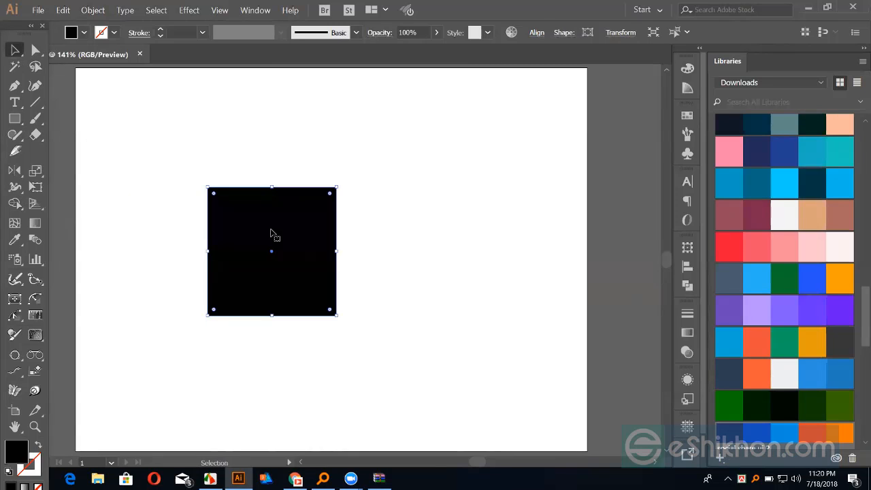
# - Duplicate the square to form two diagonally overlapping black squares and a separate square beside them filled with red
pyautogui.moveTo(262, 241); pyautogui.dragTo(448, 311)
pyautogui.keyDown('shift'); pyautogui.click(282, 245); pyautogui.keyUp('shift')
pyautogui.click(341, 308)
pyautogui.click(728, 246)
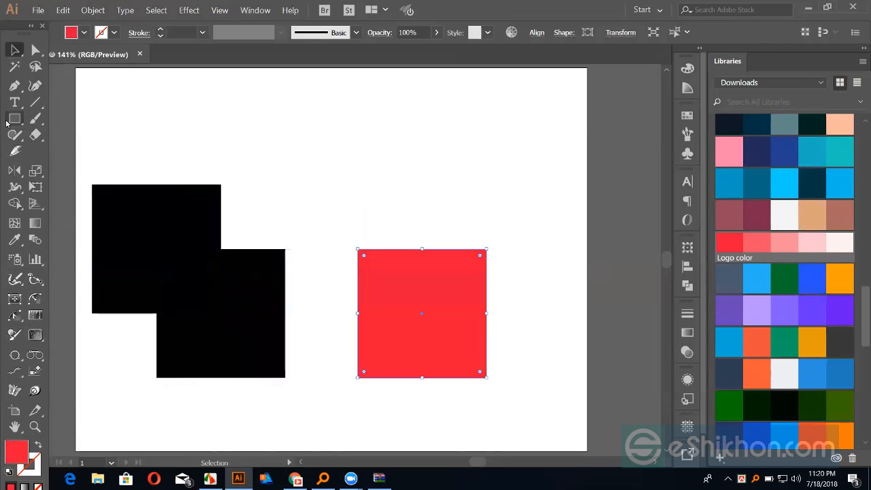
# - Draw a red circle as wide as the red square, centre it on the square's top edge, and move both to the artboard's upper right
pyautogui.press('l')
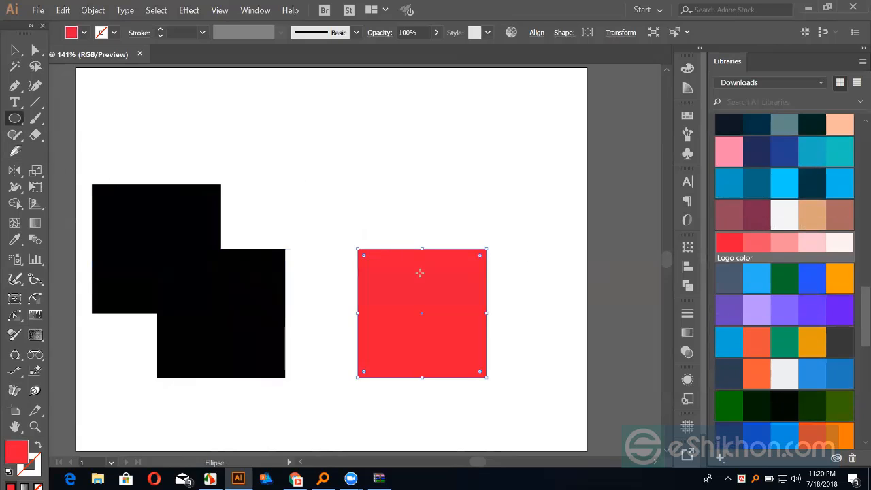
pyautogui.moveTo(423, 281); pyautogui.dragTo(453, 342)
pyautogui.press('v')
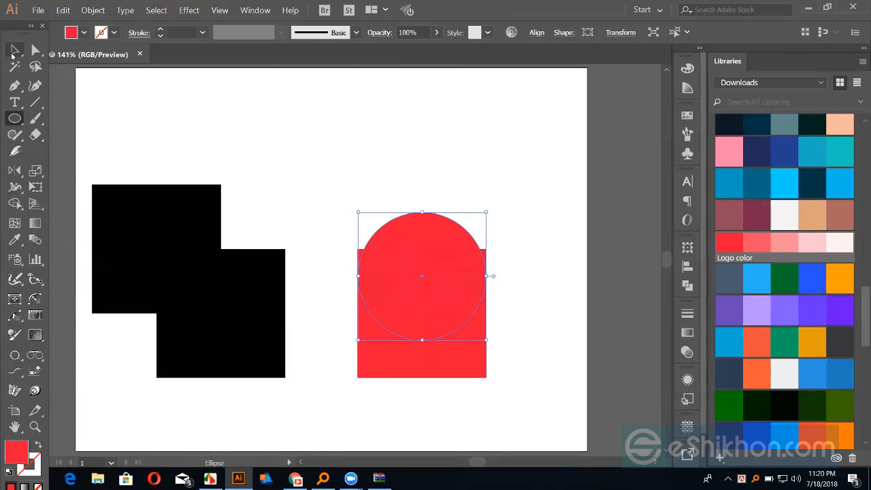
pyautogui.moveTo(418, 276); pyautogui.dragTo(422, 250)
pyautogui.moveTo(329, 196); pyautogui.dragTo(435, 289)
pyautogui.moveTo(425, 292); pyautogui.dragTo(477, 188)
pyautogui.click(336, 260)
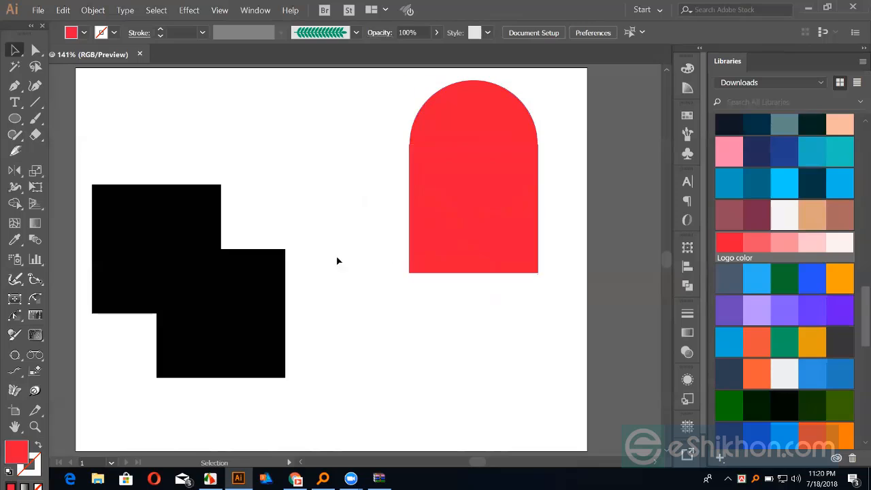
# - Merge the two overlapping black squares into one shape with Shape Builder and move it slightly down and right
pyautogui.moveTo(151, 144); pyautogui.dragTo(266, 330)
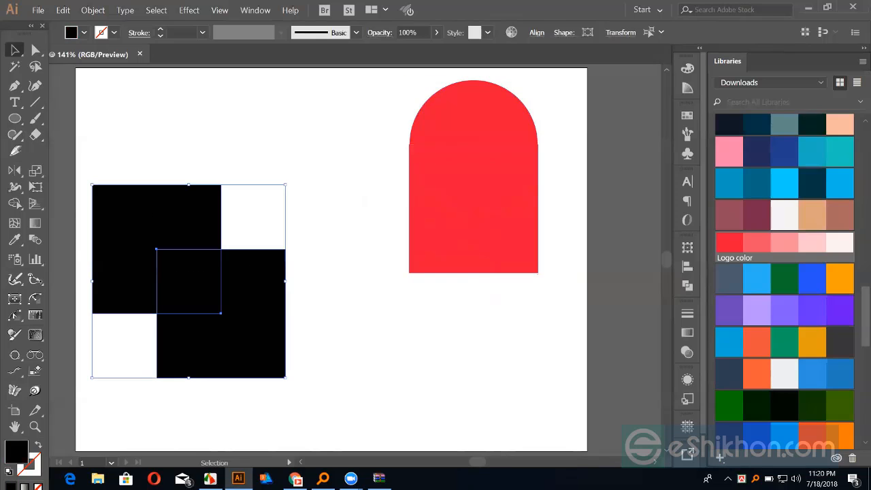
pyautogui.click(15, 204)
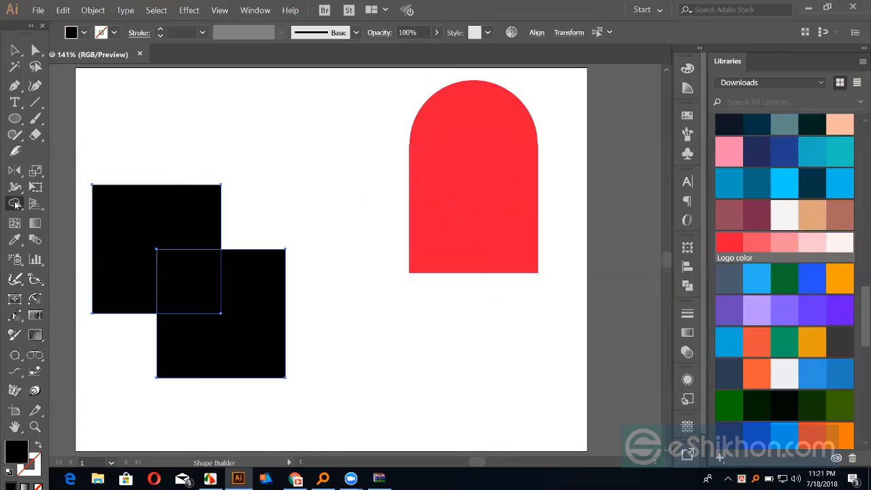
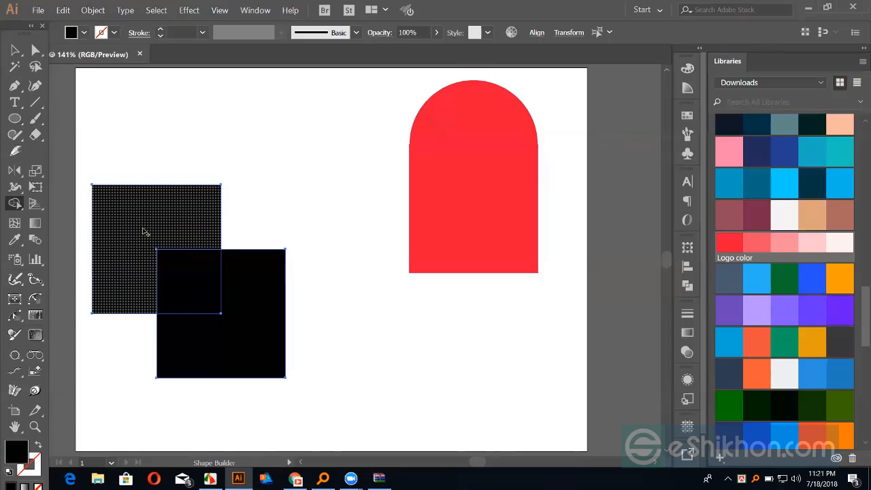
pyautogui.moveTo(144, 229)
pyautogui.mouseDown()
pyautogui.moveTo(235, 336)
pyautogui.moveTo(206, 295)
pyautogui.mouseUp()
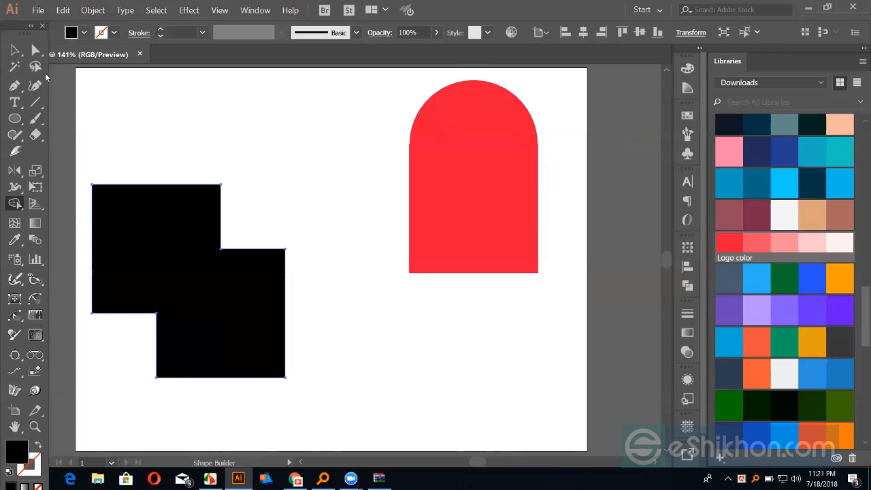
pyautogui.press('v')
pyautogui.moveTo(181, 221); pyautogui.dragTo(207, 245)
# - Remove the half-circle area where the red circle and red square overlap, using Shape Builder
pyautogui.moveTo(396, 125); pyautogui.dragTo(488, 212)
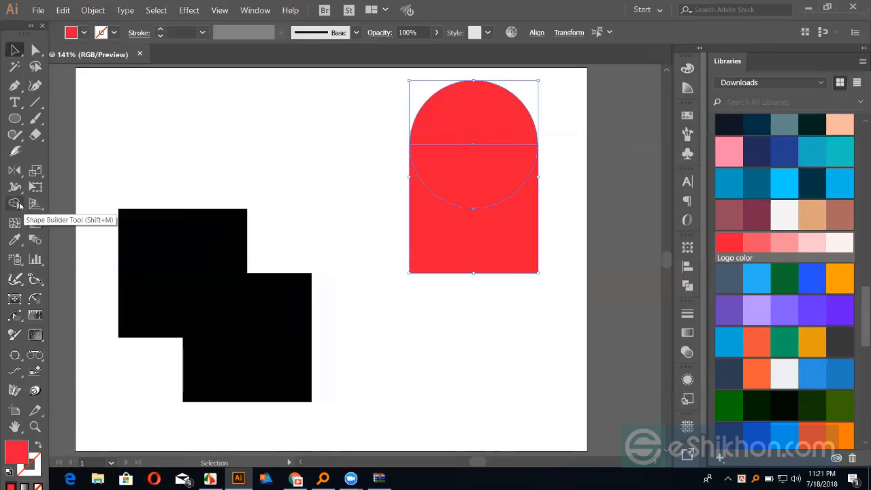
pyautogui.click(16, 203)
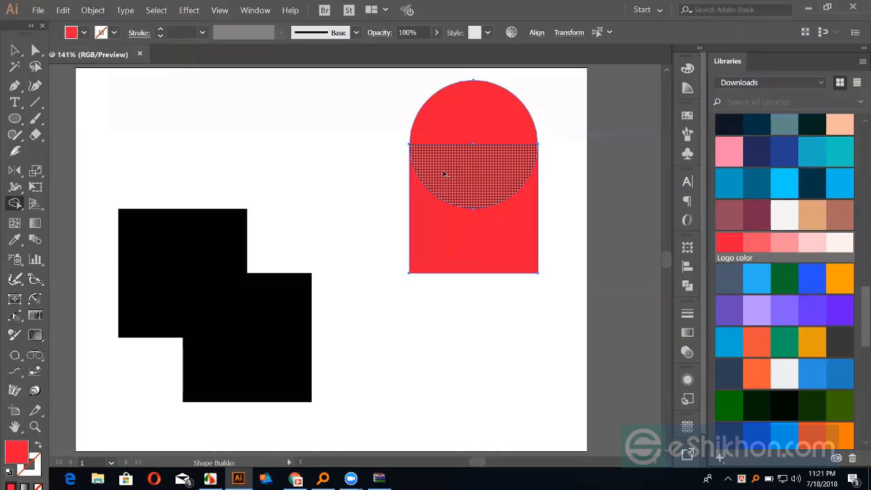
pyautogui.keyDown('alt'); pyautogui.click(444, 174); pyautogui.keyUp('alt')
pyautogui.click(8, 50)
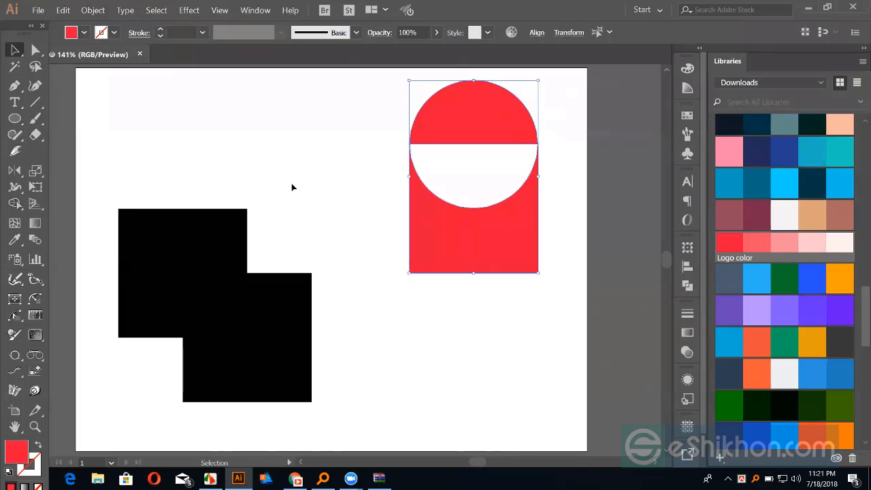
# - Try pulling the lower red piece and the red half circle apart, undoing both moves
pyautogui.click(433, 320)
pyautogui.moveTo(435, 238); pyautogui.dragTo(435, 325)
pyautogui.moveTo(460, 134); pyautogui.dragTo(312, 146)
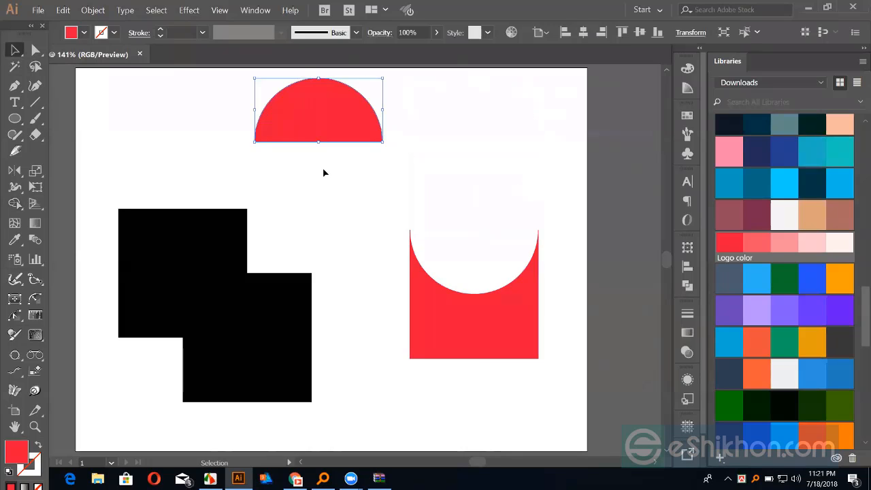
pyautogui.hotkey('ctrl', 'z')
pyautogui.hotkey('ctrl', 'z')
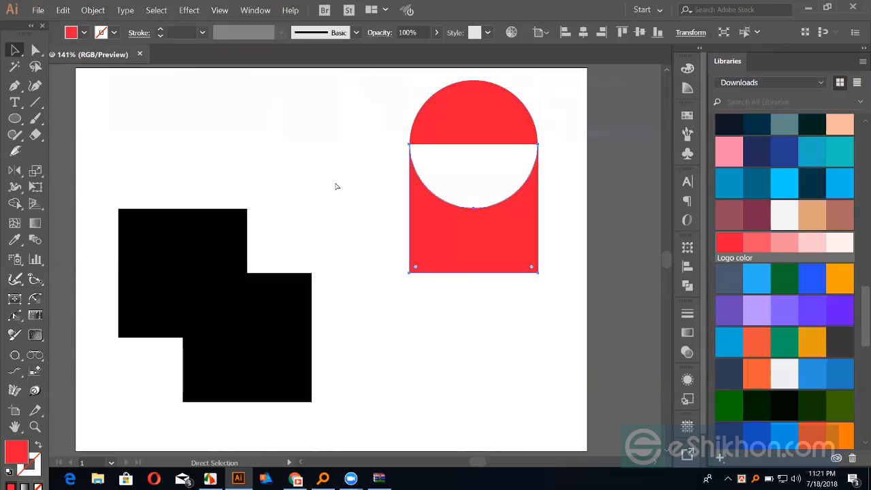
pyautogui.click(351, 168)
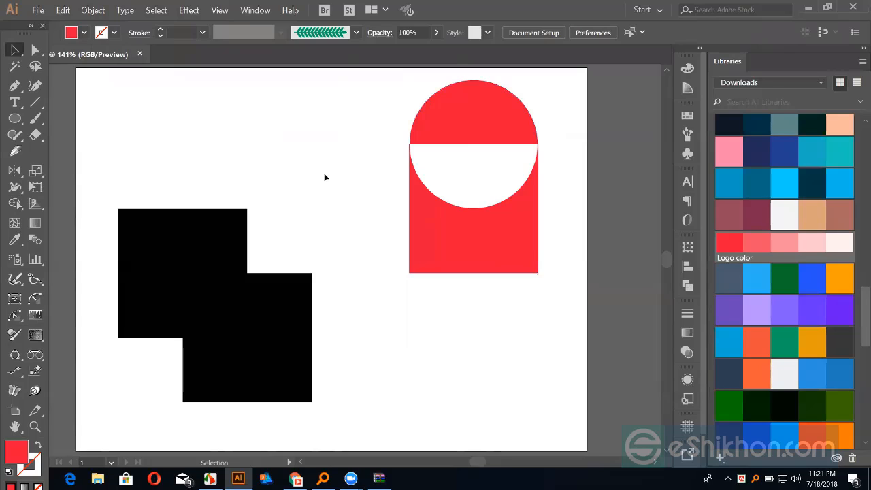
pyautogui.click(232, 248)
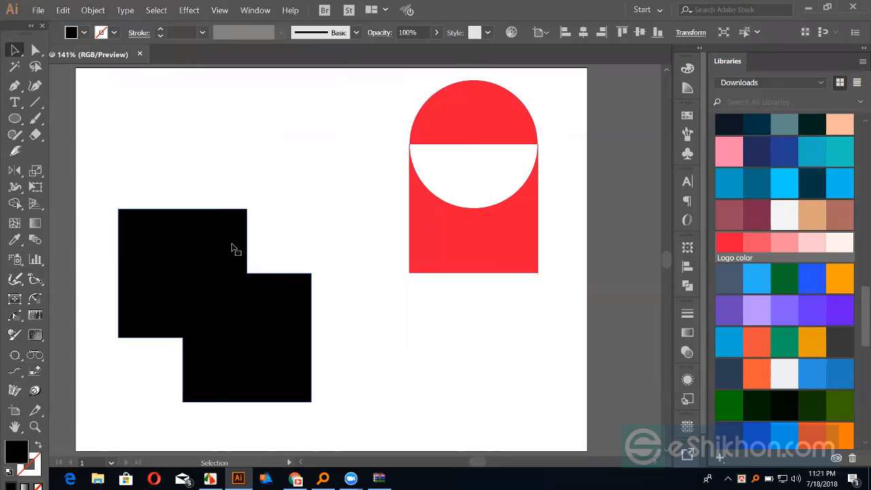
pyautogui.press('a')
pyautogui.press('v')
pyautogui.click(130, 155)
# - Draw a small black circle above the merged black shape and duplicate it sideways into a row of four overlapping circles
pyautogui.press('l')
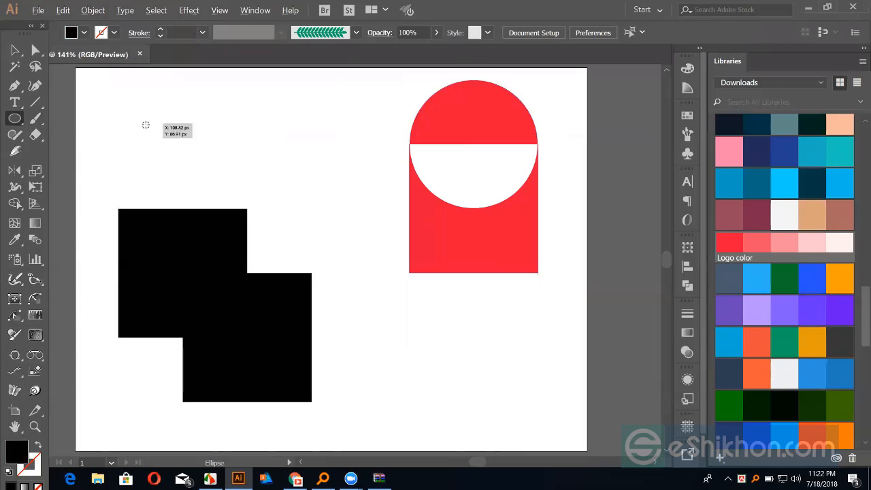
pyautogui.moveTo(146, 126); pyautogui.dragTo(156, 157)
pyautogui.press('v')
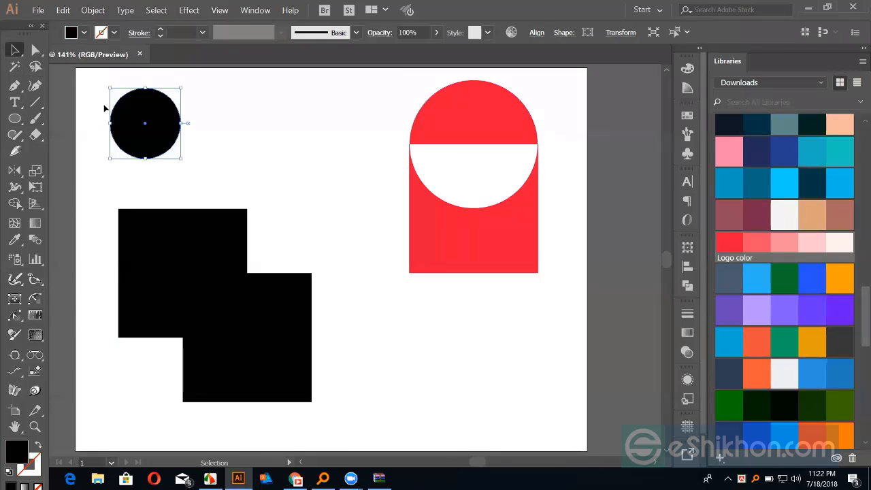
pyautogui.moveTo(152, 140); pyautogui.dragTo(197, 138)
pyautogui.hotkey('ctrl', 'd')
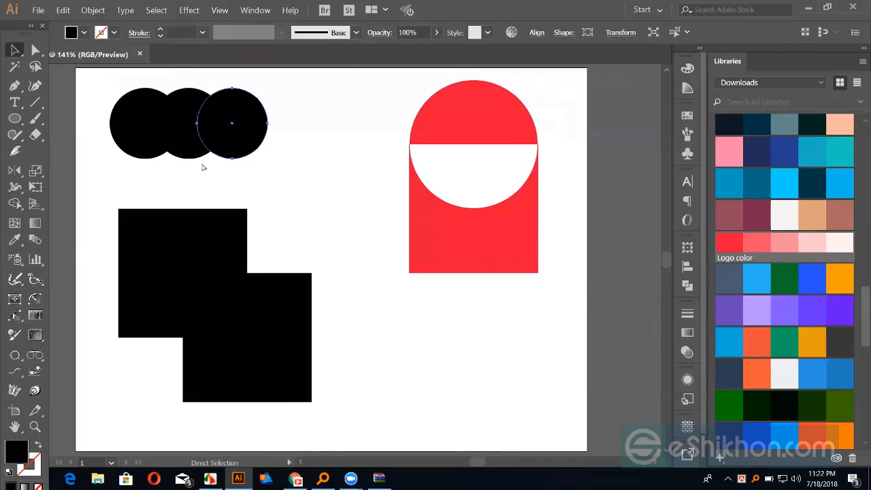
pyautogui.hotkey('ctrl', 'd')
# - Merge the first three circles with Shape Builder and cut out the area overlapping the fourth circle
pyautogui.moveTo(116, 87); pyautogui.dragTo(301, 201)
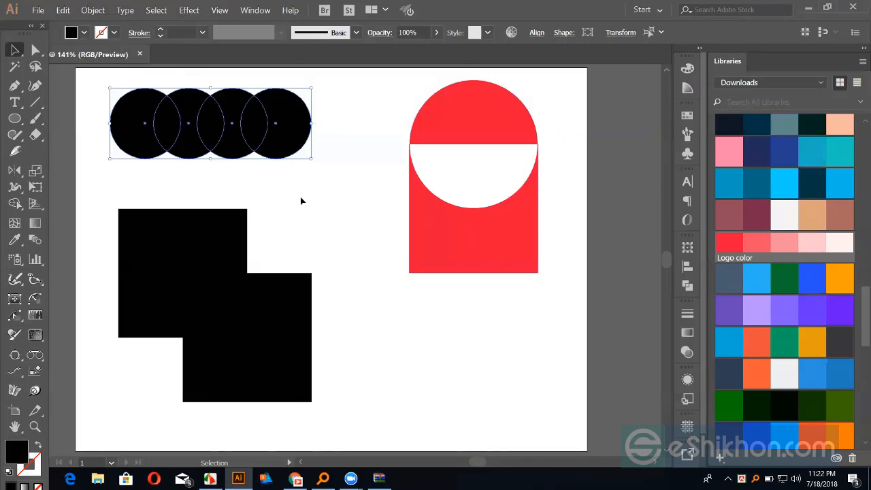
pyautogui.click(15, 203)
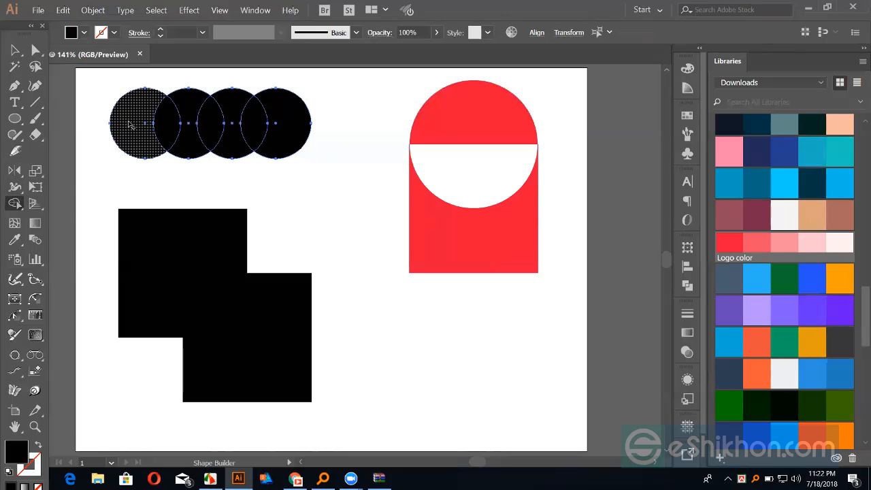
pyautogui.moveTo(129, 125); pyautogui.dragTo(230, 126)
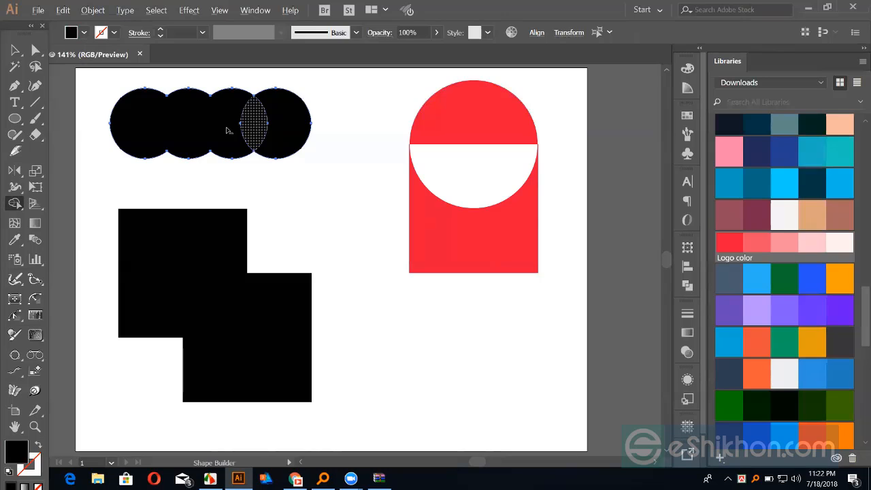
pyautogui.keyDown('alt'); pyautogui.click(255, 122); pyautogui.keyUp('alt')
pyautogui.press('v')
pyautogui.click(299, 217)
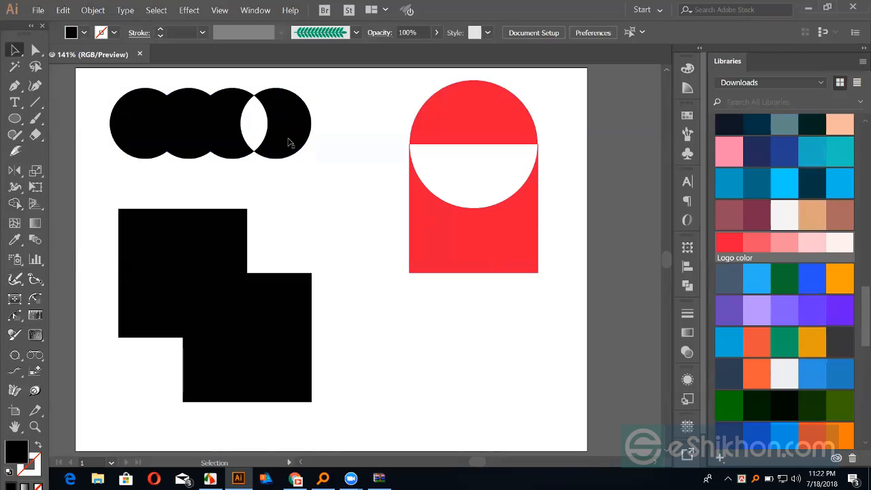
# - Check the separate pieces of the circle row by selecting each one, then delete them all
pyautogui.click(291, 140)
pyautogui.click(221, 122)
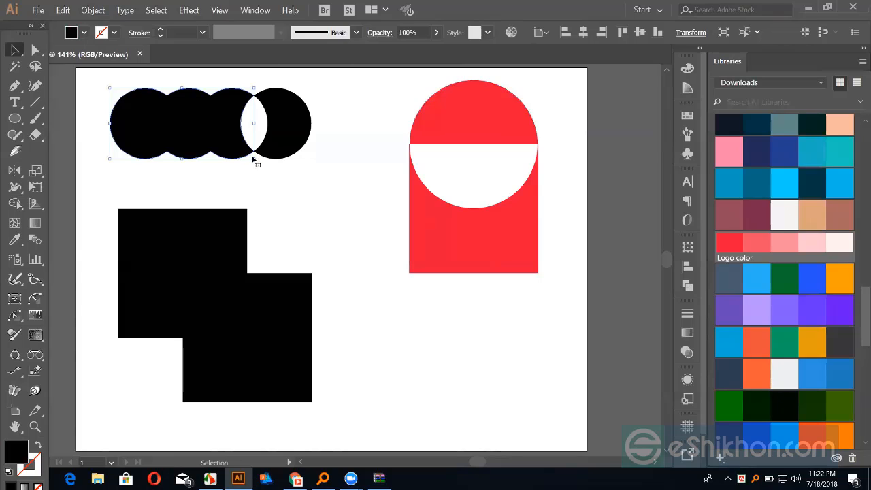
pyautogui.click(270, 184)
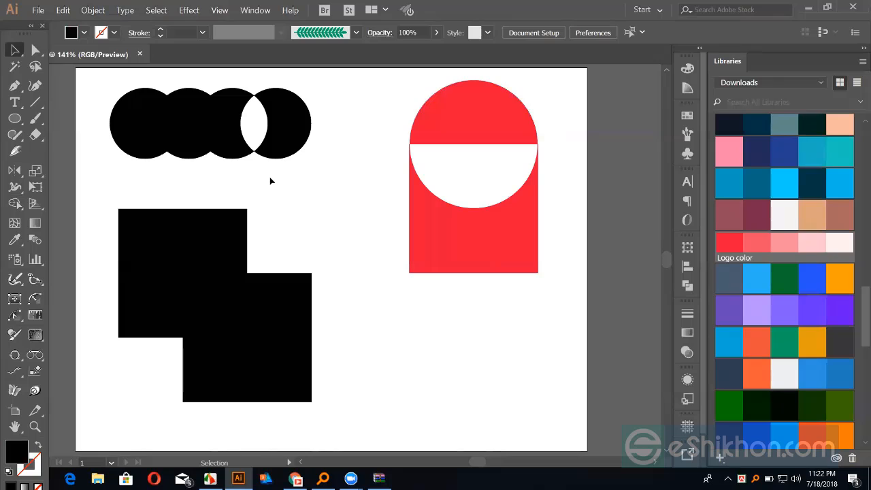
pyautogui.moveTo(100, 99); pyautogui.dragTo(348, 153)
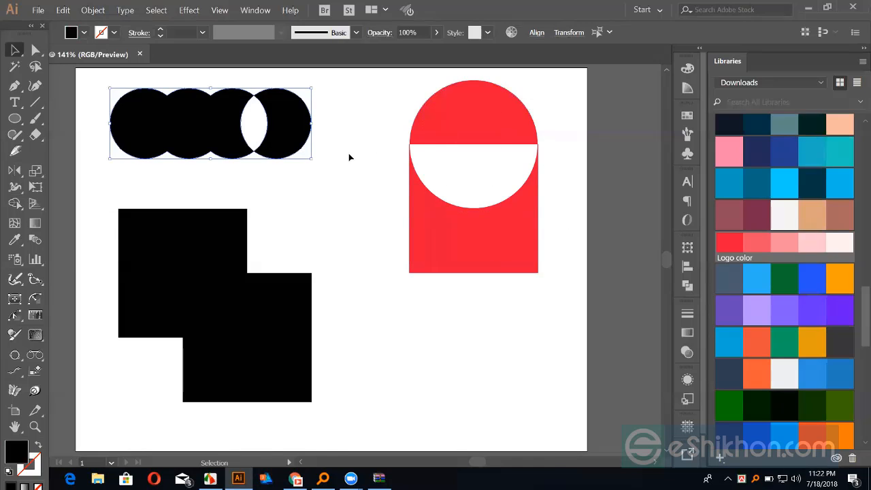
pyautogui.press('Delete')
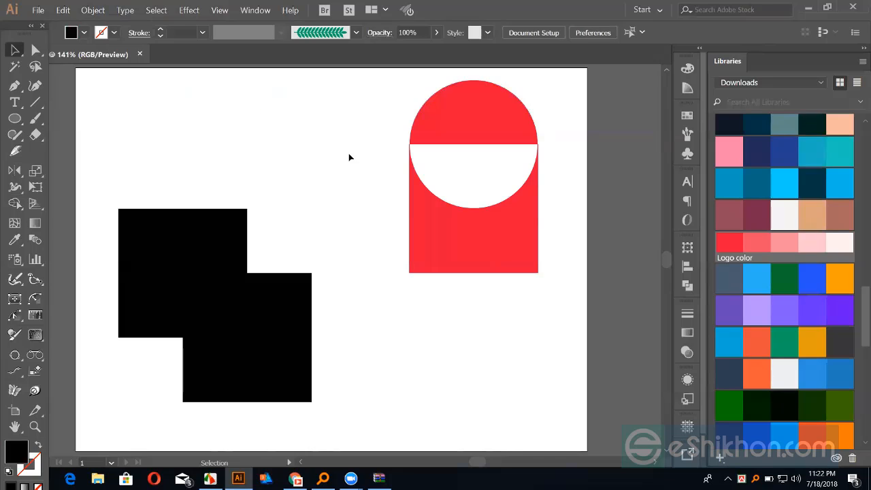
# - Undo the circle row and earlier Shape Builder edits back to two overlapping black squares and the uncut red shape
pyautogui.click(210, 375)
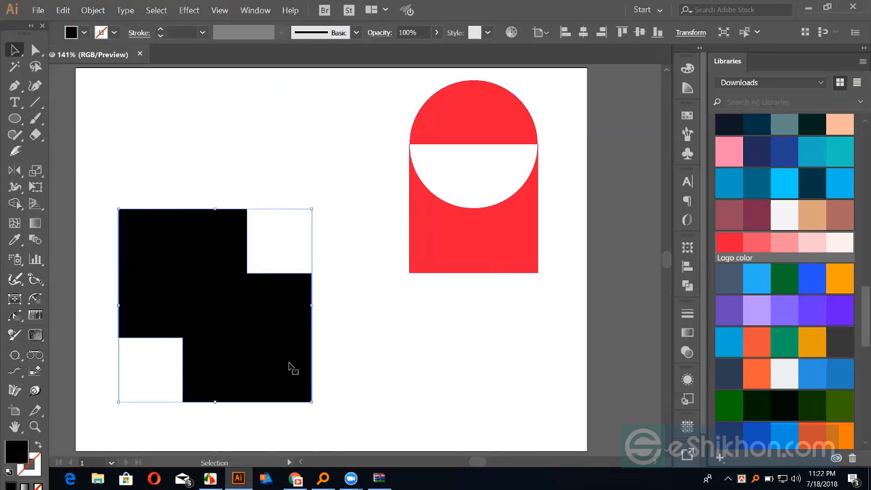
pyautogui.hotkey('ctrl', 'z')
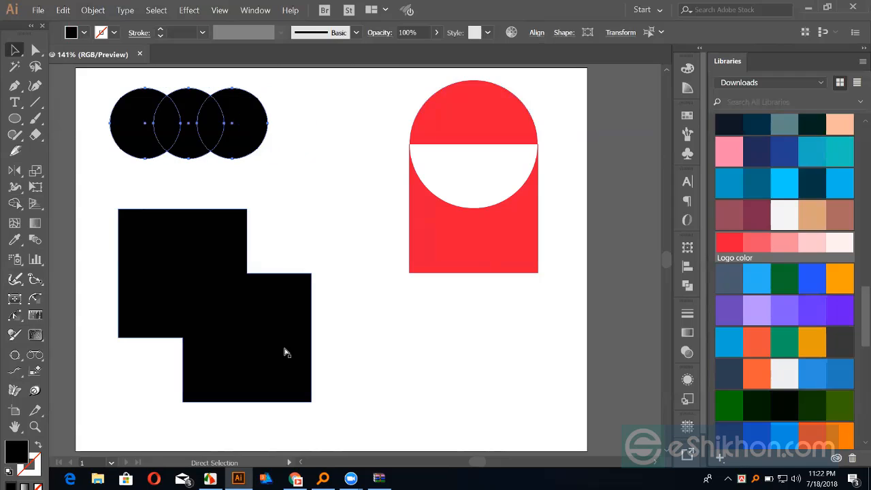
pyautogui.hotkey('ctrl', 'z')
pyautogui.hotkey('ctrl', 'z')
pyautogui.hotkey('ctrl', 'z')
pyautogui.hotkey('ctrl', 'z')
pyautogui.hotkey('ctrl', 'z')
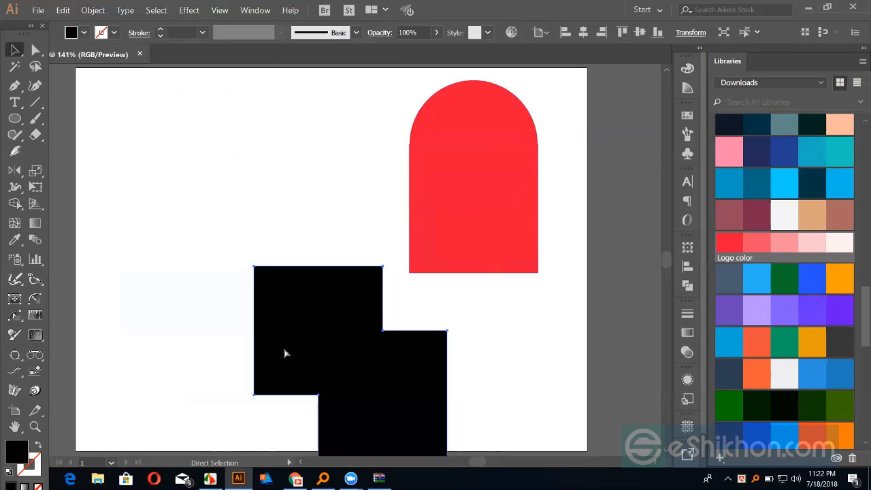
pyautogui.hotkey('ctrl', 'z')
pyautogui.hotkey('ctrl', 'z')
pyautogui.hotkey('ctrl', 'z')
pyautogui.hotkey('ctrl', 'z')
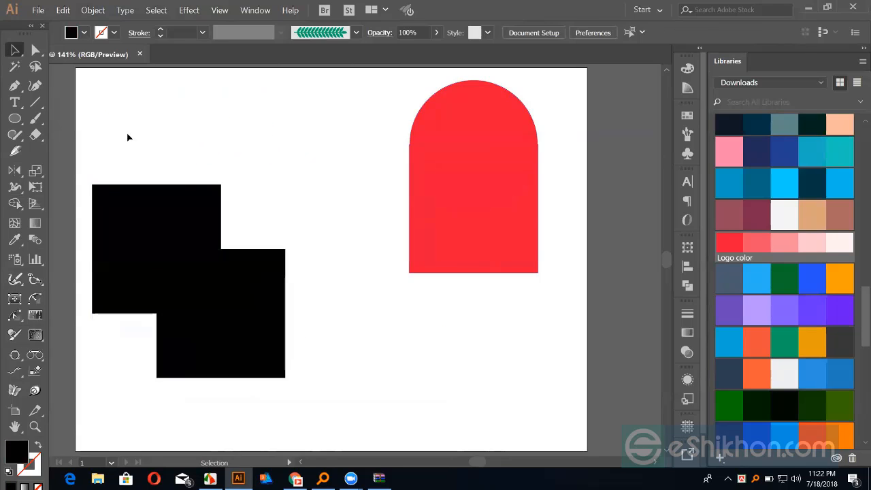
# - Cut the overlapping area out of the two black squares with the Shape Builder tool
pyautogui.moveTo(128, 137); pyautogui.dragTo(308, 371)
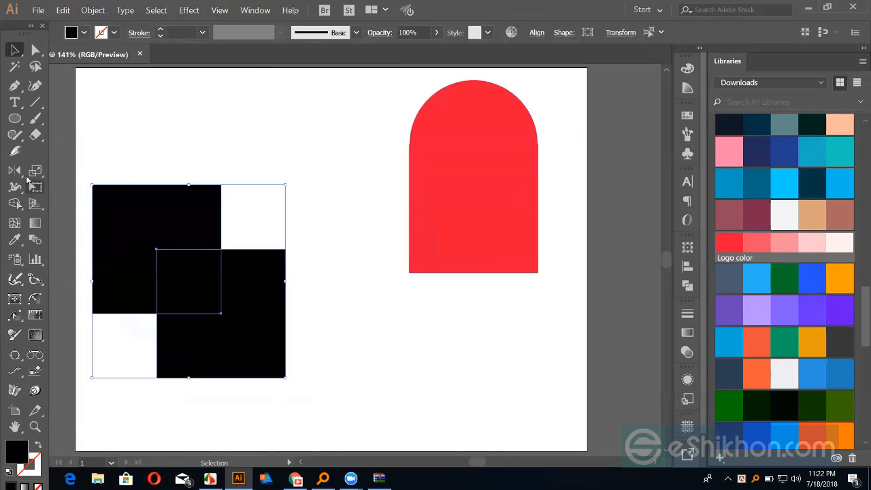
pyautogui.click(14, 203)
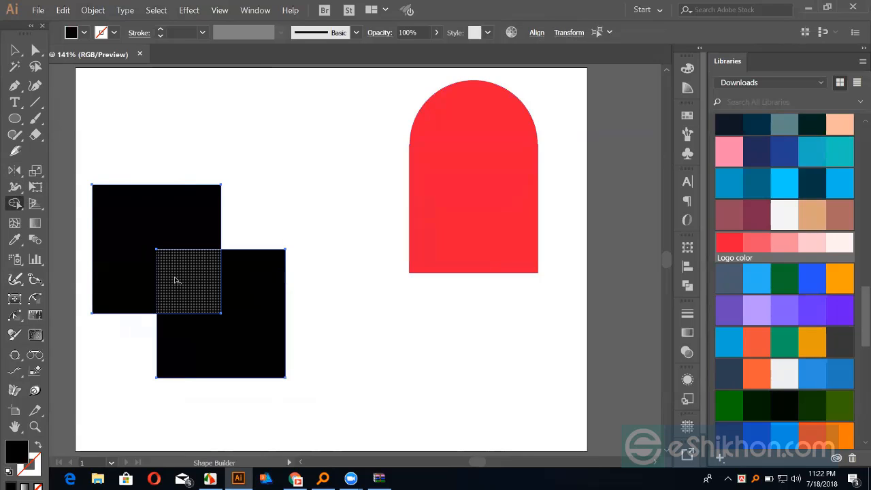
pyautogui.keyDown('alt'); pyautogui.click(175, 280); pyautogui.keyUp('alt')
pyautogui.click(14, 50)
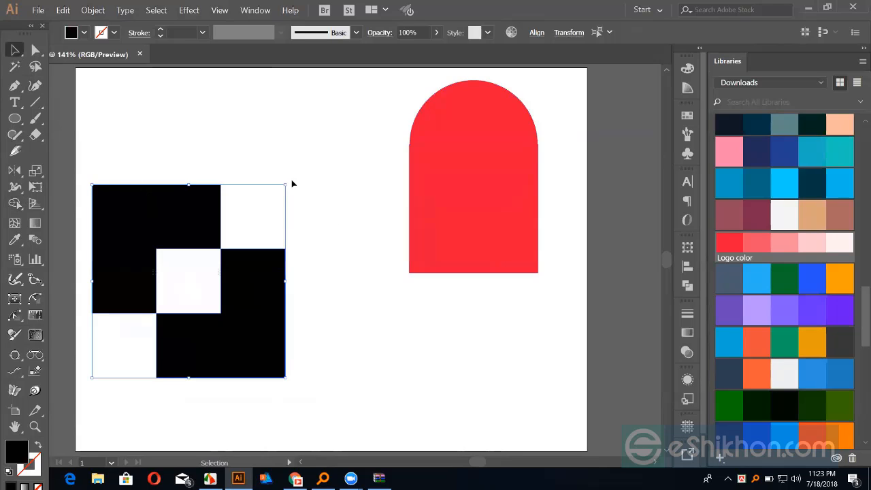
# - Rotate the two black pieces 45° so they stand one above the other, and move them up closer to the red shape
pyautogui.moveTo(290, 179); pyautogui.dragTo(354, 253)
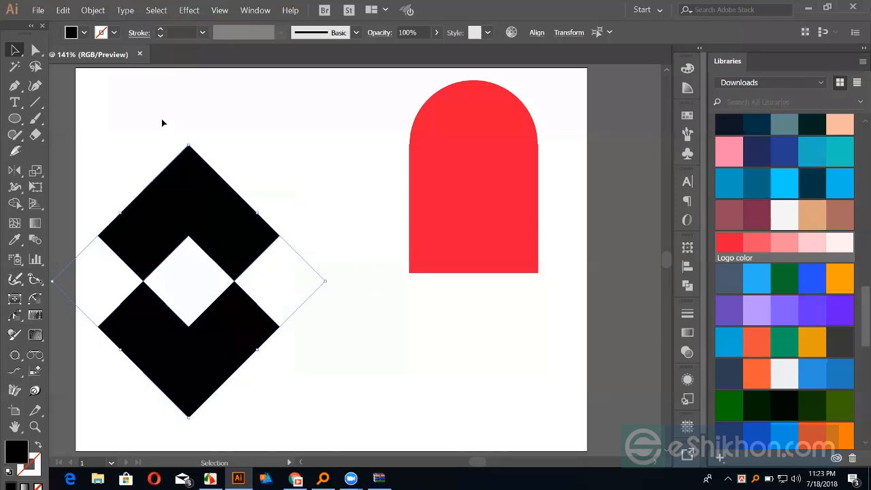
pyautogui.moveTo(222, 243); pyautogui.dragTo(280, 208)
pyautogui.click(392, 355)
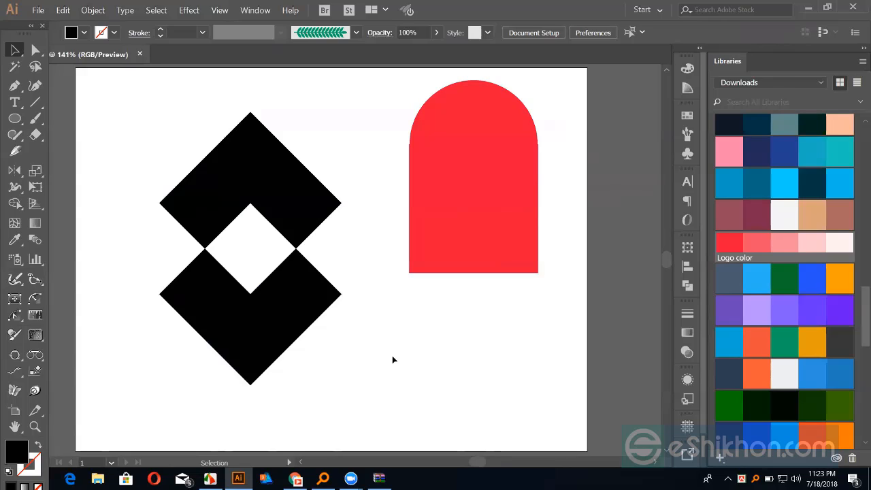
# - Try rounding the topmost and bottommost corners of the black pieces to about 53 px, and undo the rounding
pyautogui.press('a')
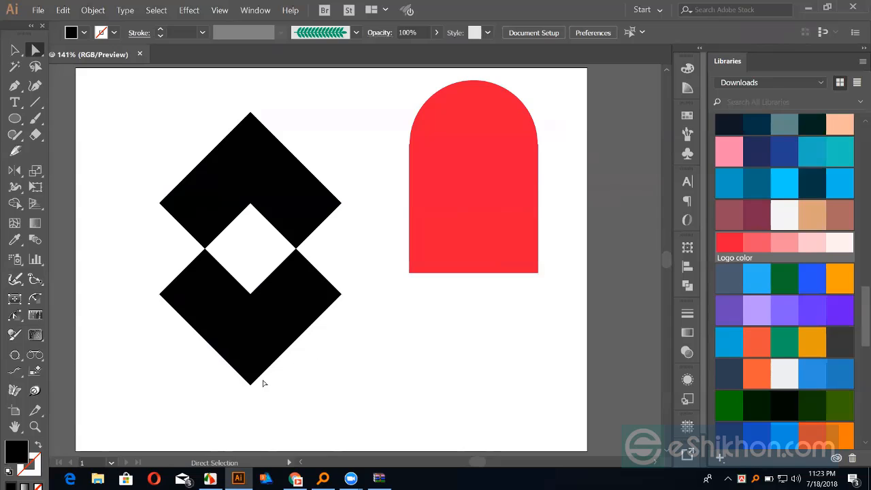
pyautogui.click(250, 384)
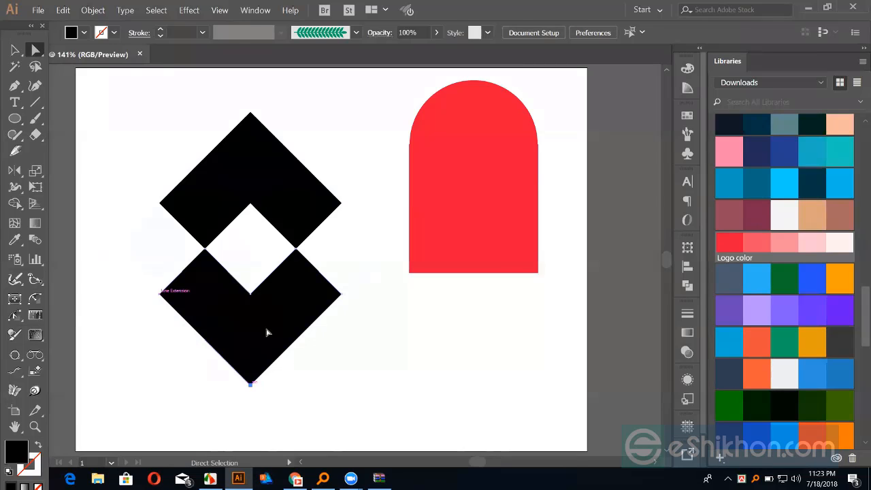
pyautogui.click(250, 114)
pyautogui.moveTo(250, 123); pyautogui.dragTo(253, 170)
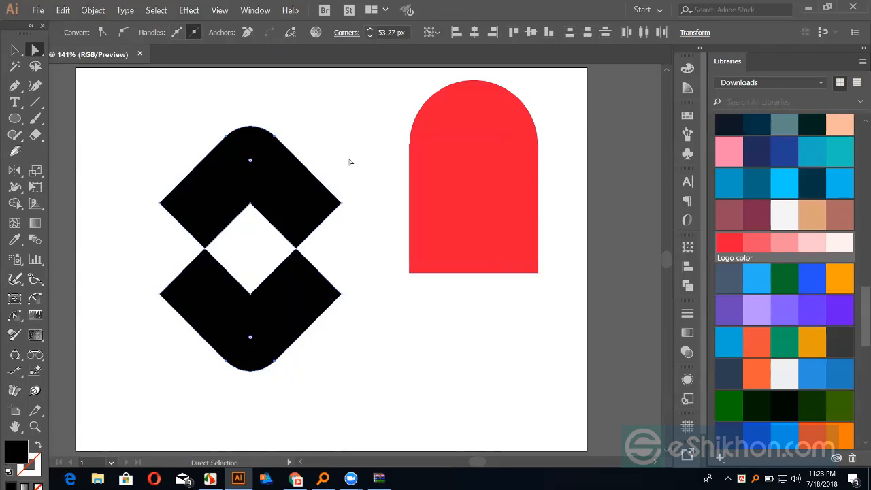
pyautogui.moveTo(250, 162)
pyautogui.mouseDown()
pyautogui.moveTo(245, 98)
pyautogui.moveTo(254, 165)
pyautogui.mouseUp()
pyautogui.click(301, 127)
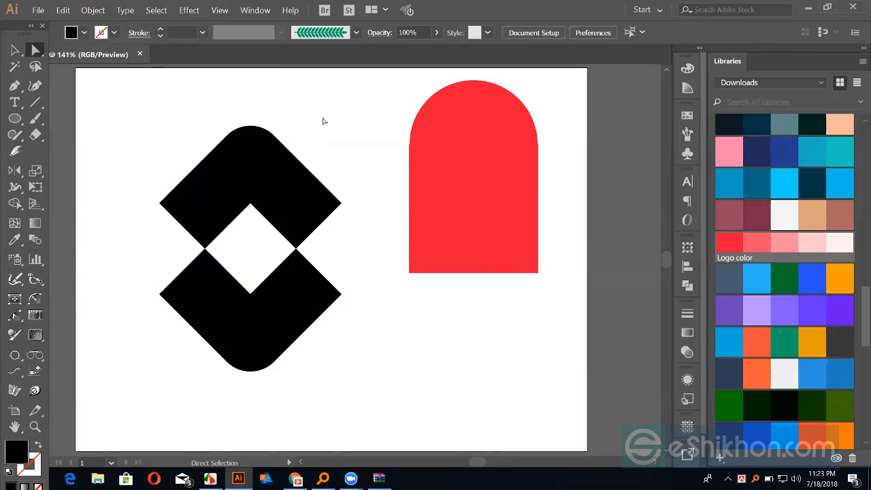
pyautogui.hotkey('ctrl', 'z')
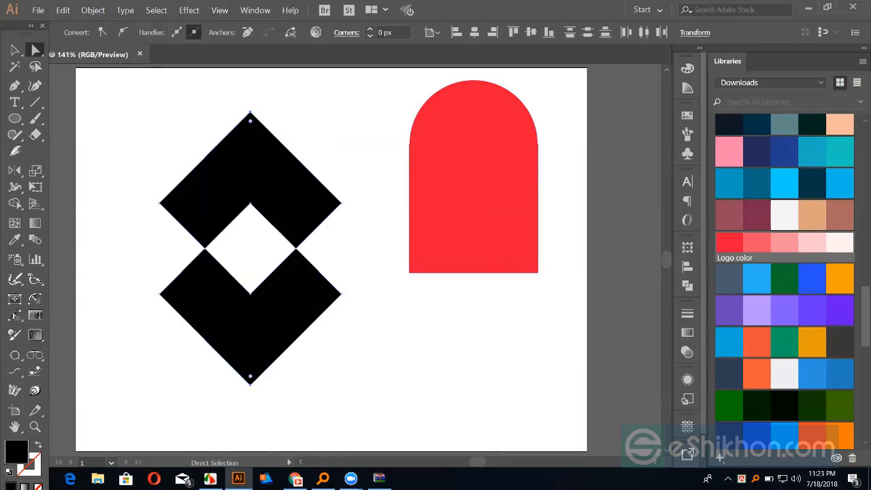
pyautogui.click(421, 371)
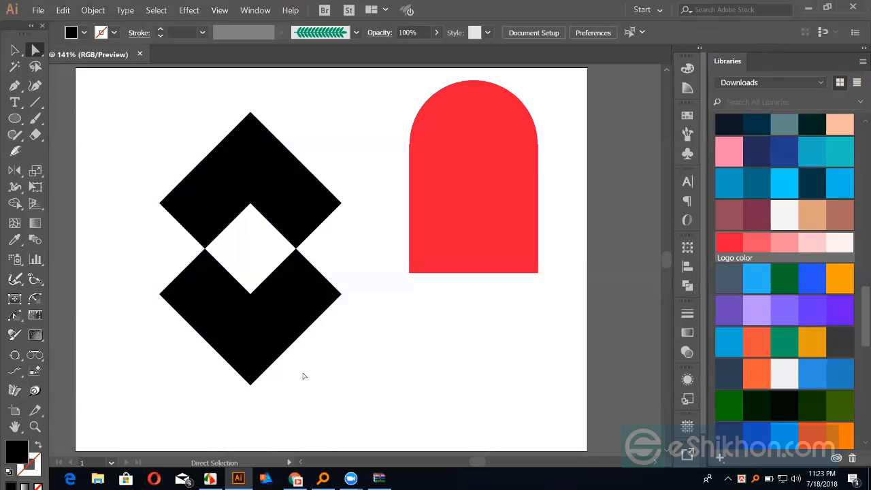
# - Select the outermost top and bottom corner points together and try rounding them to about 56 px, undoing the rounding
pyautogui.click(250, 384)
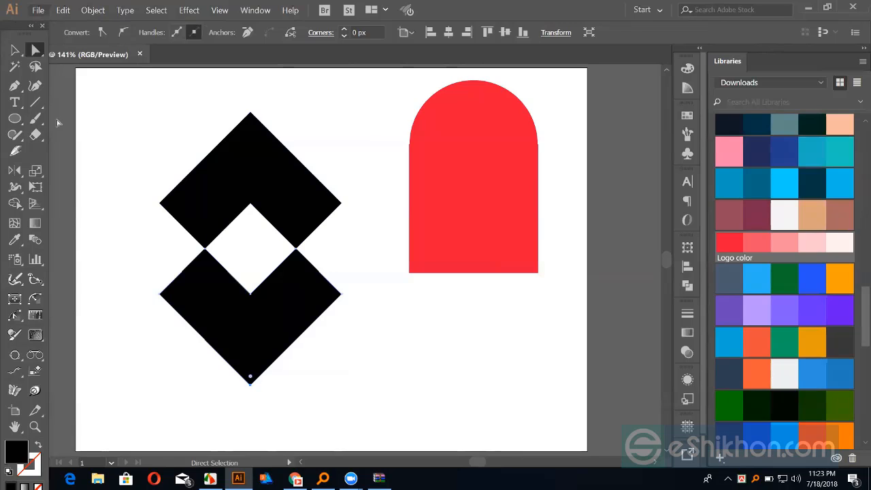
pyautogui.keyDown('shift'); pyautogui.click(250, 114); pyautogui.keyUp('shift')
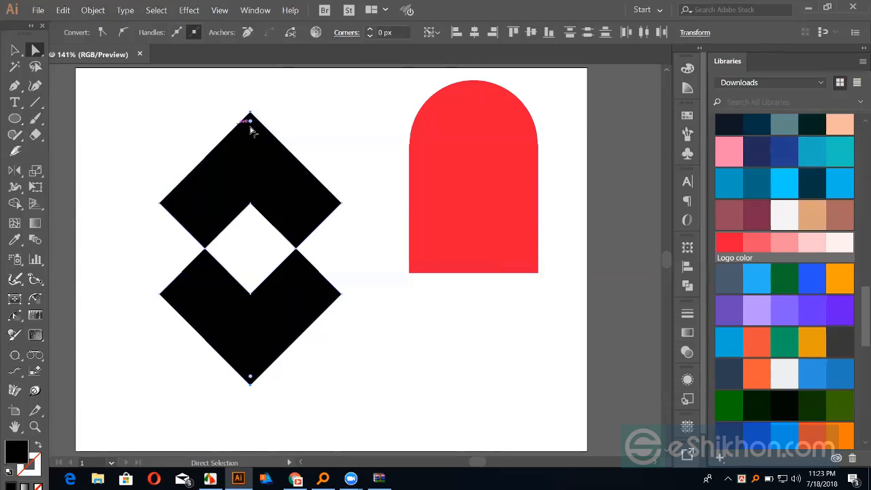
pyautogui.keyDown('shift'); pyautogui.click(251, 123); pyautogui.keyUp('shift')
pyautogui.moveTo(251, 124); pyautogui.dragTo(249, 165)
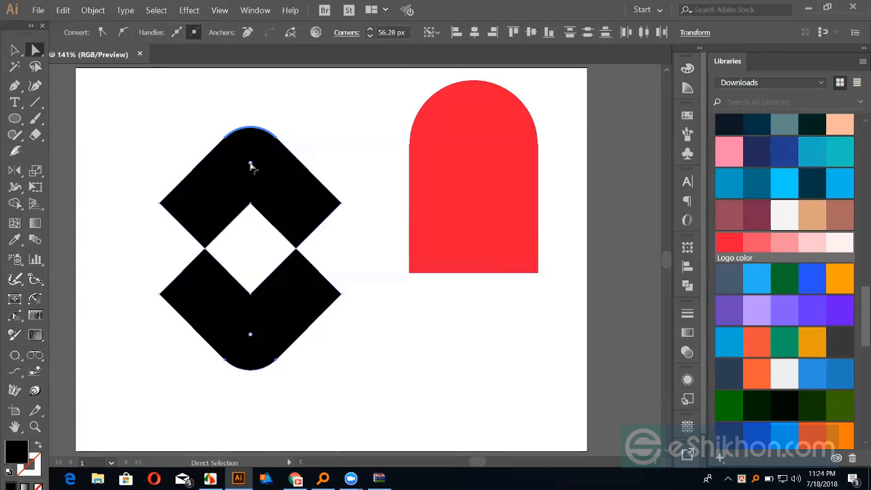
pyautogui.hotkey('ctrl', 'z')
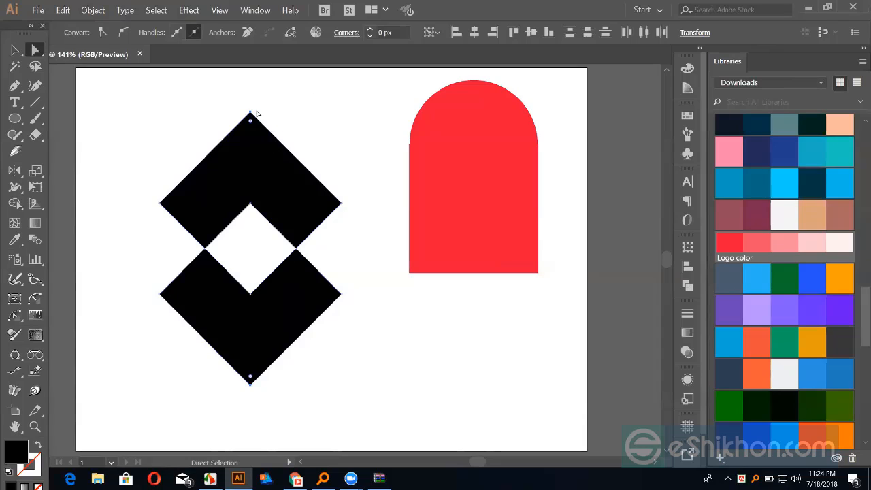
# - Increase the radius of the two selected corners stepwise to 98 px and reduce it back to 35 px
pyautogui.click(394, 32)
pyautogui.press('Up')
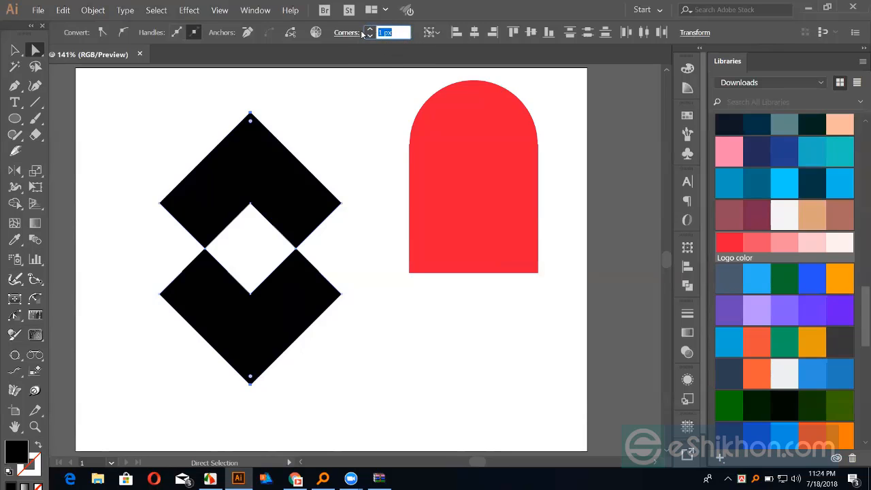
pyautogui.press('Up')
pyautogui.press('Up')
pyautogui.press('Up')
pyautogui.press('Up')
pyautogui.press('Up')
pyautogui.press('Up')
pyautogui.press('Up')
pyautogui.press('Up')
pyautogui.press('Up')
pyautogui.press('Up')
pyautogui.press('Up')
pyautogui.press('Up')
pyautogui.press('Up')
pyautogui.press('Up')
pyautogui.press('Up')
pyautogui.press('Up')
pyautogui.press('Up')
pyautogui.press('Up')
pyautogui.press('Up')
pyautogui.press('Up')
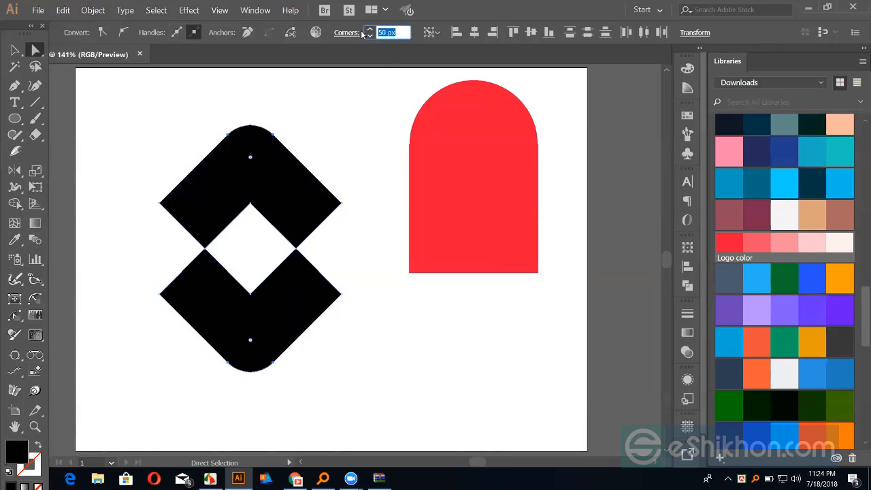
pyautogui.press('Up')
pyautogui.press('Up')
pyautogui.press('Up')
pyautogui.press('Up')
pyautogui.press('Up')
pyautogui.press('Up')
pyautogui.press('Up')
pyautogui.press('Up')
pyautogui.press('Up')
pyautogui.press('Up')
pyautogui.press('Up')
pyautogui.press('Up')
pyautogui.press('Up')
pyautogui.press('Up')
pyautogui.press('Up')
pyautogui.press('Up')
pyautogui.press('Up')
pyautogui.press('Up')
pyautogui.press('Up')
pyautogui.press('Up')
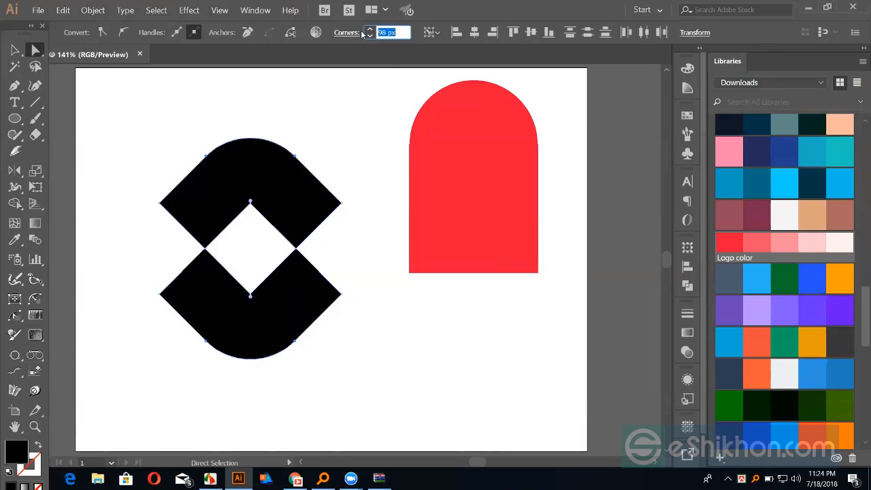
pyautogui.press('Down')
pyautogui.press('Down')
pyautogui.press('Down')
pyautogui.press('Down')
pyautogui.press('Down')
pyautogui.press('Down')
pyautogui.press('Down')
pyautogui.press('Down')
pyautogui.press('Down')
pyautogui.press('Down')
pyautogui.press('Down')
pyautogui.press('Down')
pyautogui.press('Down')
pyautogui.press('Down')
pyautogui.press('Down')
pyautogui.press('Down')
pyautogui.press('Down')
pyautogui.press('Down')
pyautogui.press('Down')
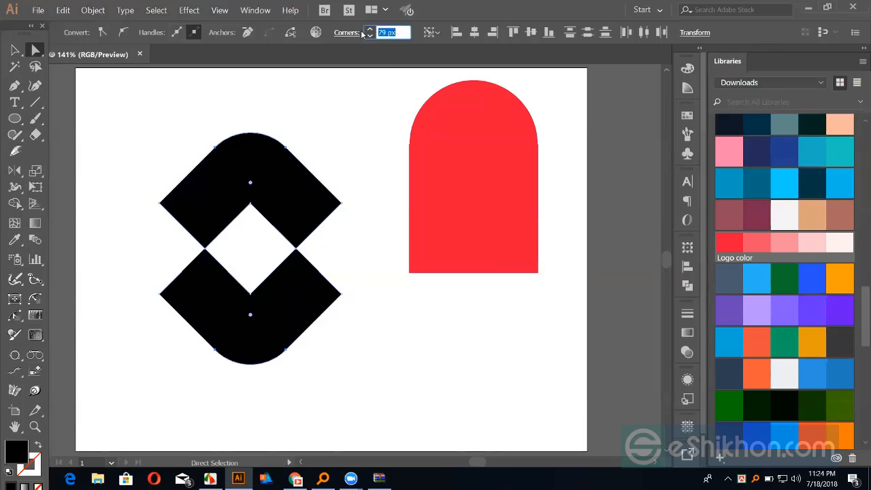
pyautogui.press('Down')
pyautogui.press('Down')
pyautogui.press('Down')
pyautogui.press('Down')
pyautogui.press('Down')
pyautogui.press('Down')
pyautogui.press('Down')
pyautogui.press('Down')
pyautogui.press('Down')
pyautogui.press('Down')
pyautogui.press('Down')
pyautogui.press('Down')
pyautogui.press('Down')
pyautogui.press('Down')
pyautogui.press('Down')
pyautogui.press('Down')
pyautogui.press('Down')
pyautogui.press('Down')
pyautogui.press('Down')
pyautogui.press('Down')
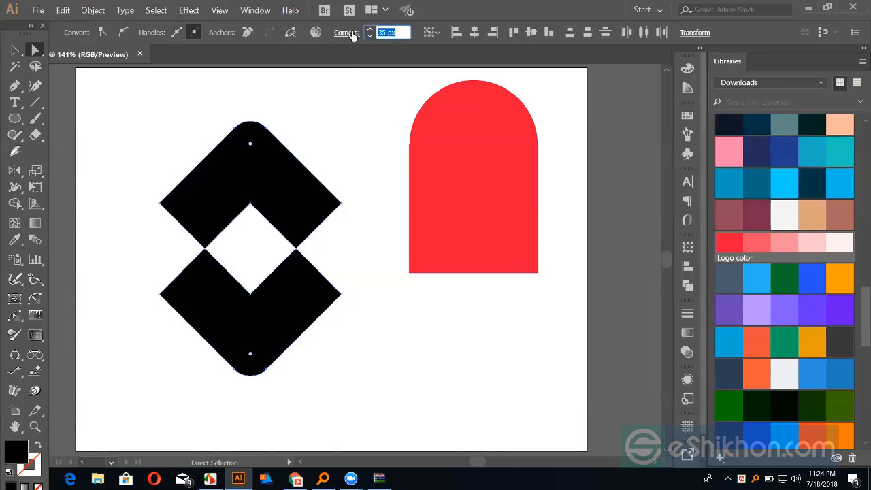
# - Switch the two corners to the inverted round style, raise their radius to 59 px and reduce it to 42 px
pyautogui.click(350, 33)
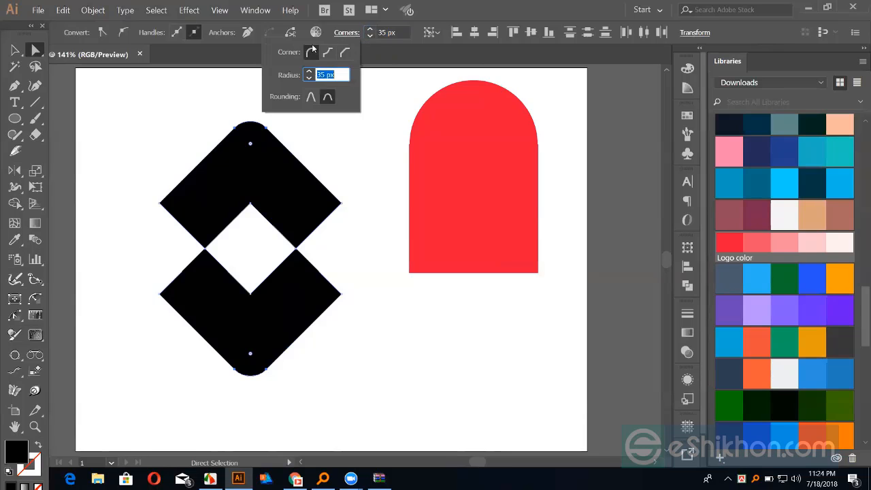
pyautogui.click(328, 55)
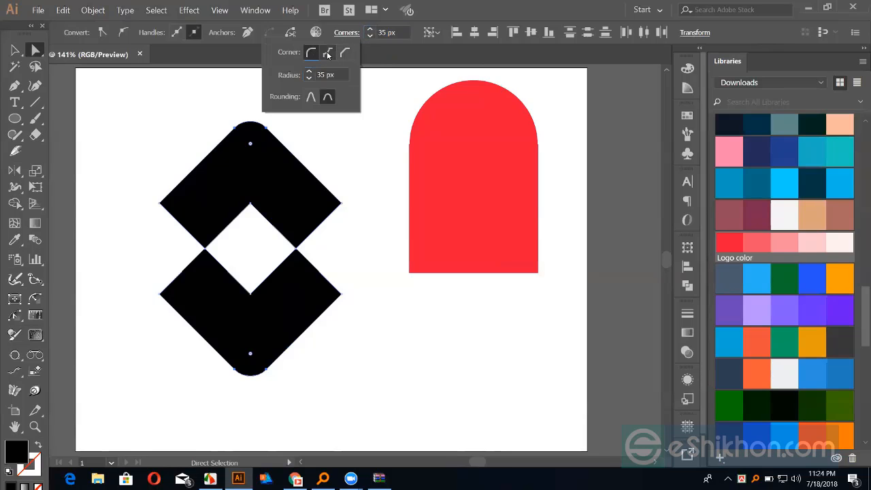
pyautogui.click(297, 77)
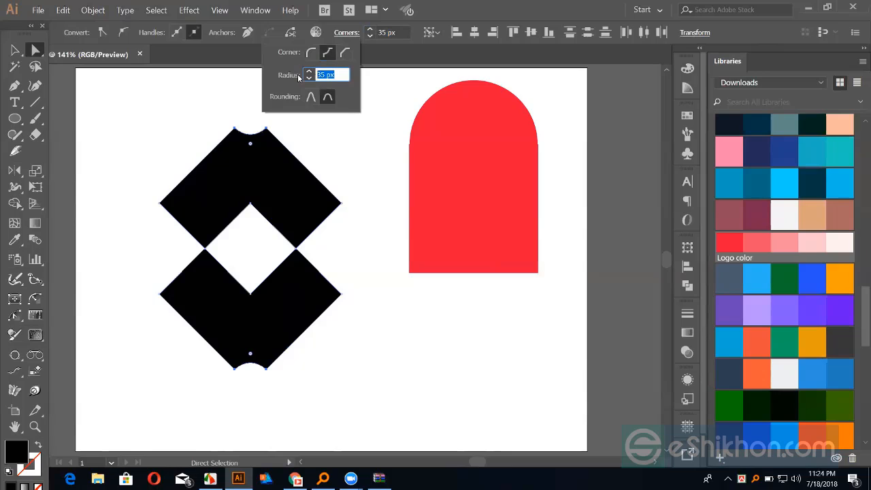
pyautogui.press('Up')
pyautogui.press('Up')
pyautogui.press('Up')
pyautogui.press('Up')
pyautogui.press('Up')
pyautogui.press('Up')
pyautogui.press('Up')
pyautogui.press('Up')
pyautogui.press('Up')
pyautogui.press('Up')
pyautogui.press('Up')
pyautogui.press('Up')
pyautogui.press('Up')
pyautogui.press('Up')
pyautogui.press('Up')
pyautogui.press('Up')
pyautogui.press('Up')
pyautogui.press('Up')
pyautogui.press('Up')
pyautogui.press('Up')
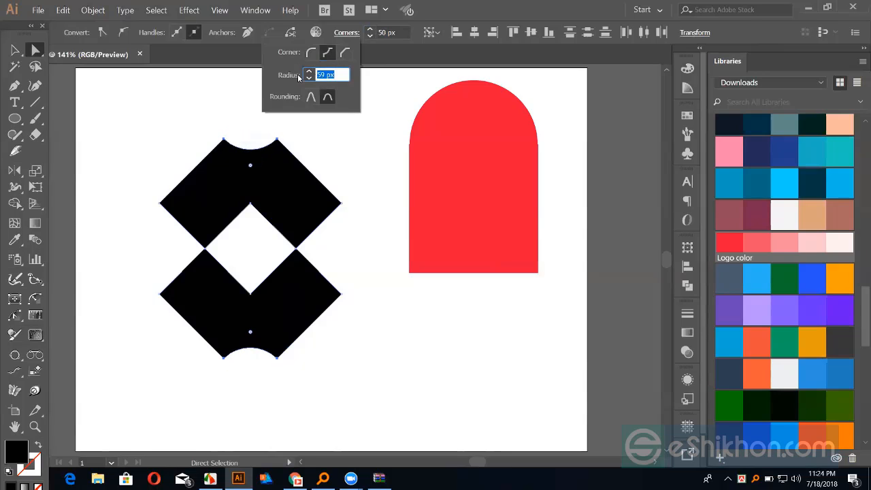
pyautogui.press('Down')
pyautogui.press('Down')
pyautogui.press('Down')
pyautogui.press('Down')
pyautogui.press('Down')
pyautogui.press('Down')
pyautogui.press('Down')
pyautogui.press('Down')
pyautogui.press('Down')
pyautogui.press('Down')
pyautogui.press('Down')
pyautogui.press('Down')
pyautogui.press('Down')
pyautogui.press('Down')
pyautogui.press('Down')
pyautogui.press('Down')
pyautogui.press('Down')
pyautogui.press('Down')
pyautogui.press('Down')
pyautogui.press('Down')
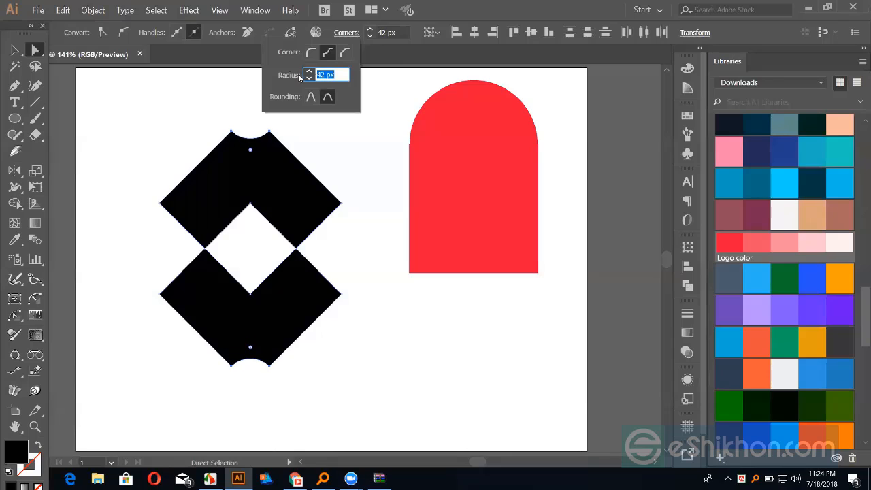
# - Switch the two selected corners of the black pieces to the chamfer style and raise their radius to 65 px
pyautogui.click(345, 52)
pyautogui.click(308, 74)
pyautogui.press('Up')
pyautogui.press('Up')
pyautogui.press('Up')
pyautogui.press('Up')
pyautogui.press('Up')
pyautogui.press('Up')
pyautogui.press('Up')
pyautogui.press('Up')
pyautogui.press('Up')
pyautogui.press('Up')
pyautogui.press('Up')
pyautogui.press('Up')
pyautogui.press('Up')
pyautogui.press('Up')
pyautogui.press('Up')
pyautogui.press('Up')
pyautogui.press('Up')
pyautogui.press('Up')
pyautogui.press('Up')
pyautogui.press('Up')
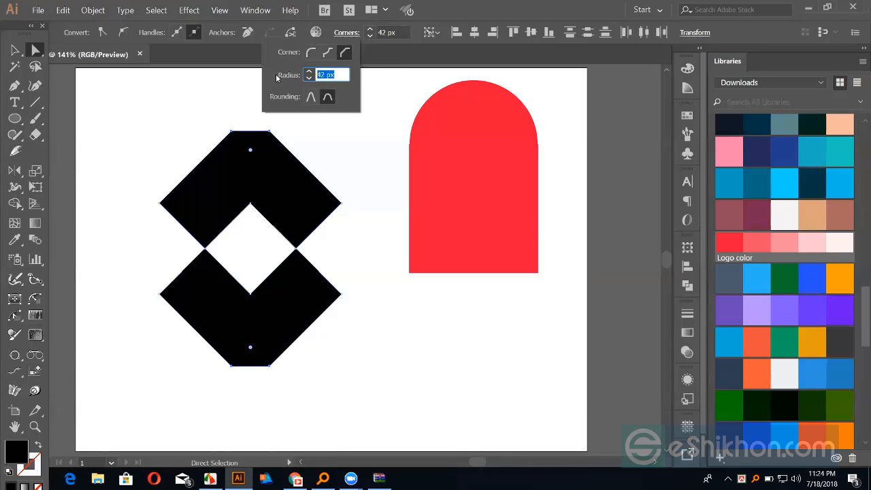
pyautogui.press('Up')
pyautogui.press('Up')
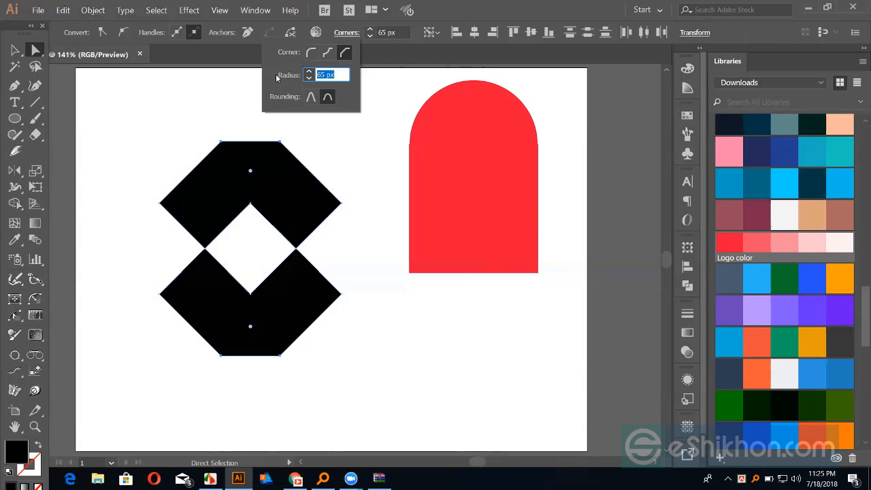
# - Increase the radius of the two chamfered corners stepwise to 101 px and deselect the pieces
pyautogui.press('Up')
pyautogui.press('Up')
pyautogui.press('Up')
pyautogui.press('Up')
pyautogui.press('Up')
pyautogui.press('Up')
pyautogui.press('Up')
pyautogui.press('Up')
pyautogui.press('Up')
pyautogui.press('Up')
pyautogui.press('Up')
pyautogui.press('Up')
pyautogui.press('Up')
pyautogui.press('Up')
pyautogui.press('Up')
pyautogui.press('Up')
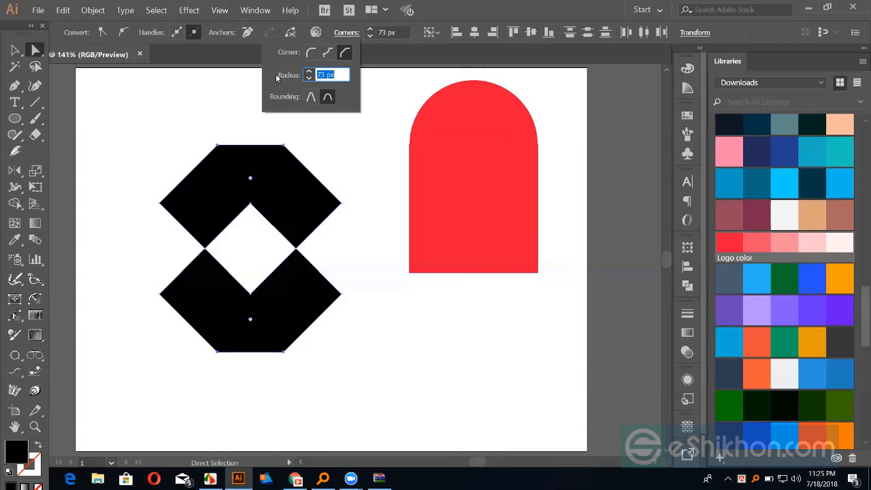
pyautogui.press('Up')
pyautogui.press('Up')
pyautogui.press('Up')
pyautogui.press('Up')
pyautogui.press('Up')
pyautogui.press('Up')
pyautogui.press('Up')
pyautogui.press('Up')
pyautogui.press('Up')
pyautogui.press('Up')
pyautogui.press('Up')
pyautogui.press('Up')
pyautogui.press('Up')
pyautogui.press('Up')
pyautogui.press('Up')
pyautogui.press('Up')
pyautogui.press('Up')
pyautogui.press('Up')
pyautogui.press('Up')
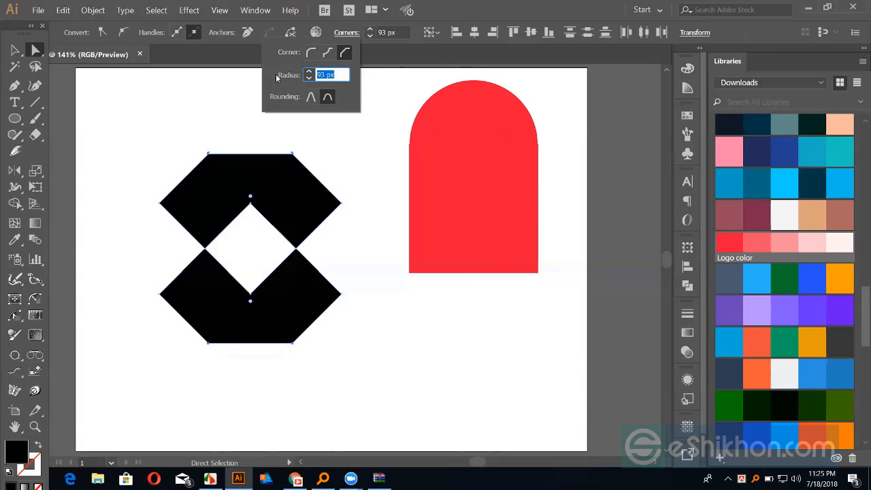
pyautogui.press('Up')
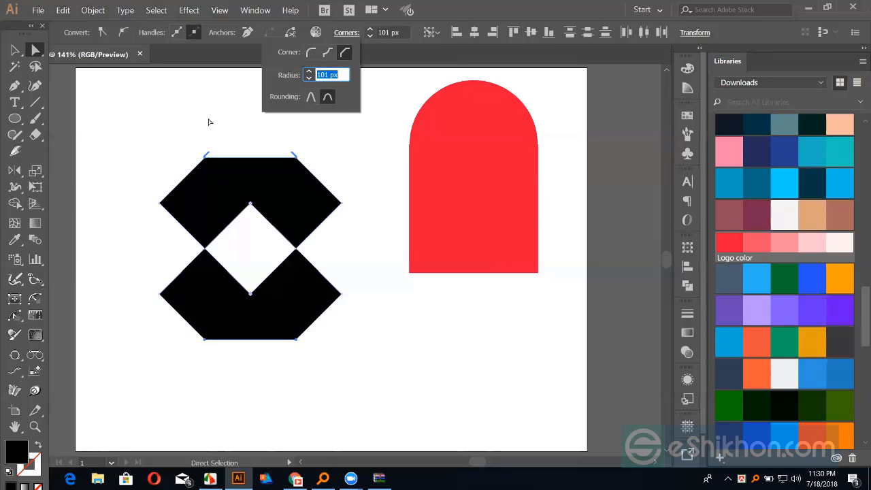
pyautogui.click(15, 53)
pyautogui.click(270, 126)
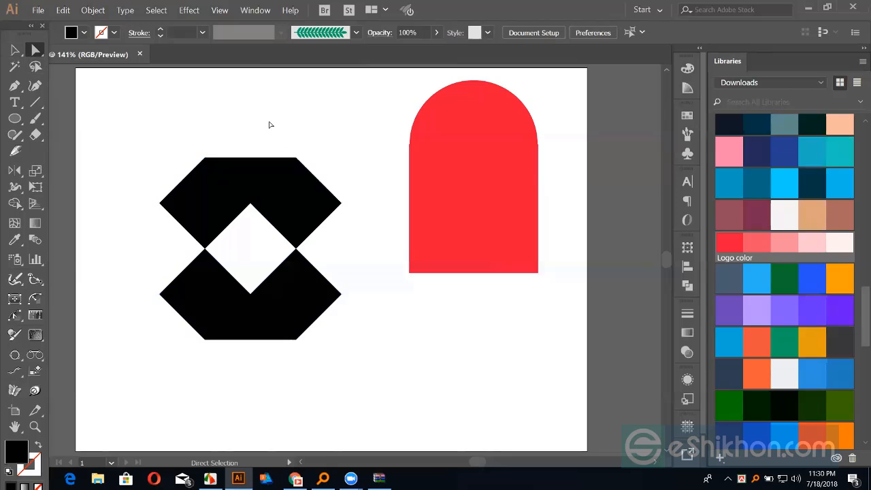
# - Move the upper black piece diagonally down so it interlocks with the lower piece, and fill it with bright red
pyautogui.click(14, 51)
pyautogui.click(208, 176)
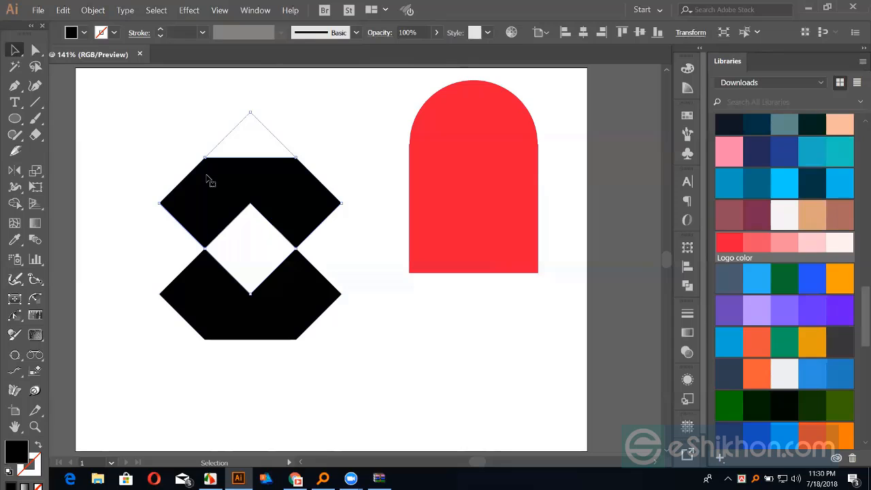
pyautogui.moveTo(205, 176); pyautogui.dragTo(252, 219)
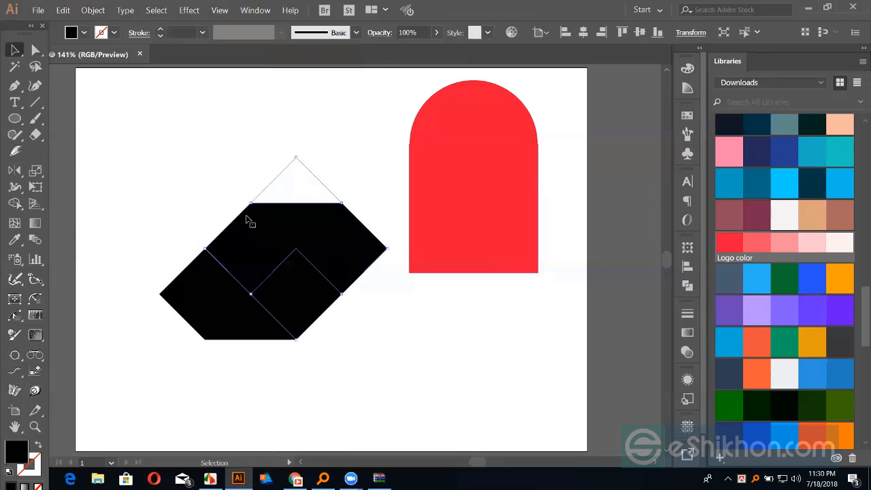
pyautogui.click(731, 243)
# - Select the red and black pieces together, rotate them 45° counterclockwise, and deselect them
pyautogui.click(290, 293)
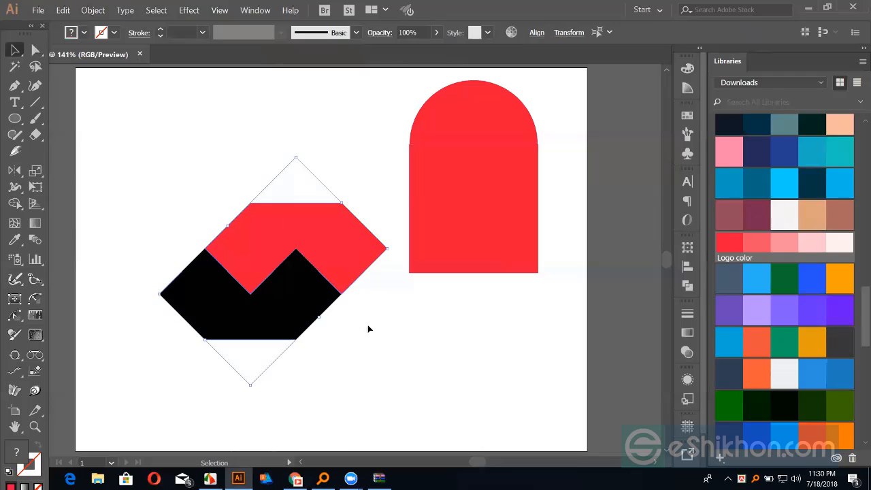
pyautogui.moveTo(392, 248); pyautogui.dragTo(369, 218)
pyautogui.click(370, 219)
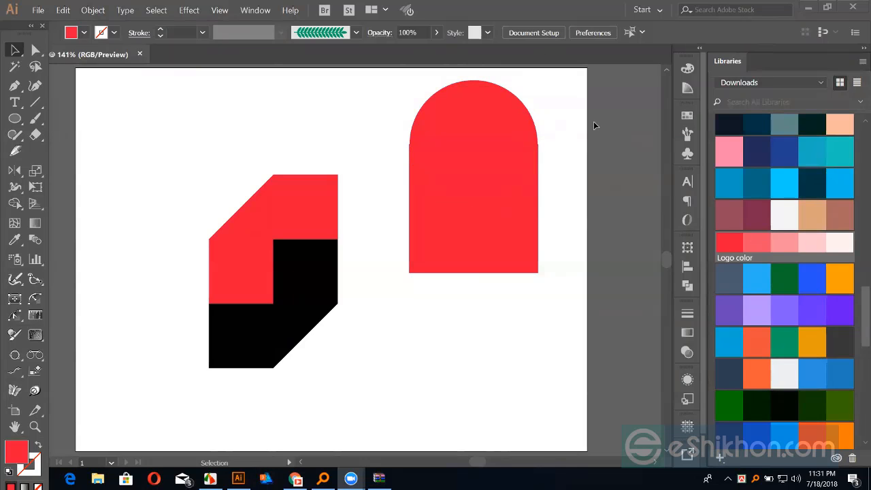
# - Scale the red circle proportionally about its centre to about three quarters of its size, and leave it selected
pyautogui.click(486, 130)
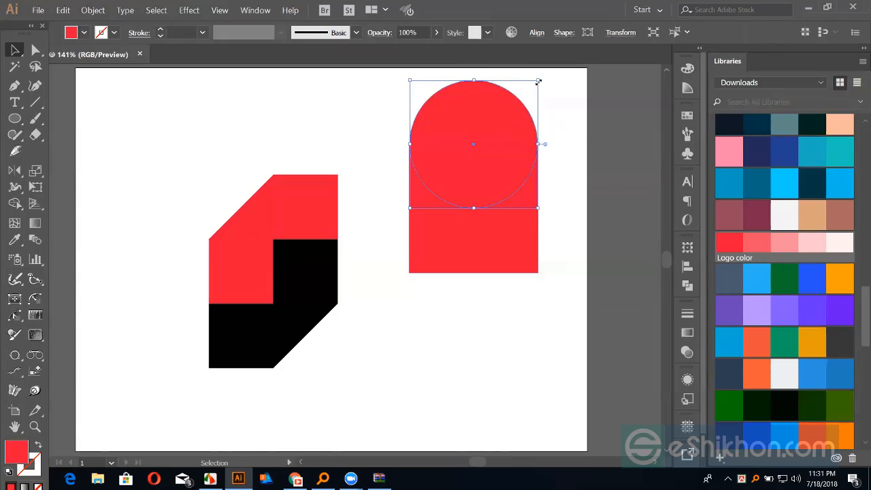
pyautogui.moveTo(538, 82); pyautogui.dragTo(522, 96)
pyautogui.click(554, 93)
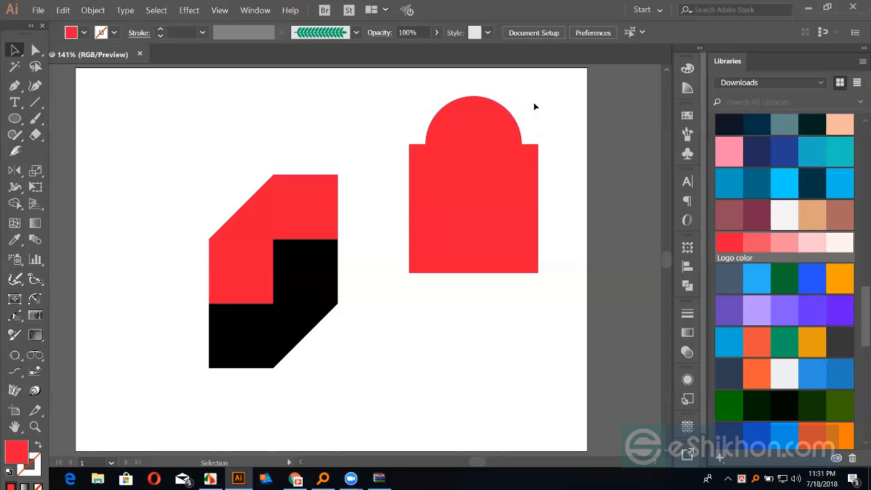
pyautogui.click(491, 119)
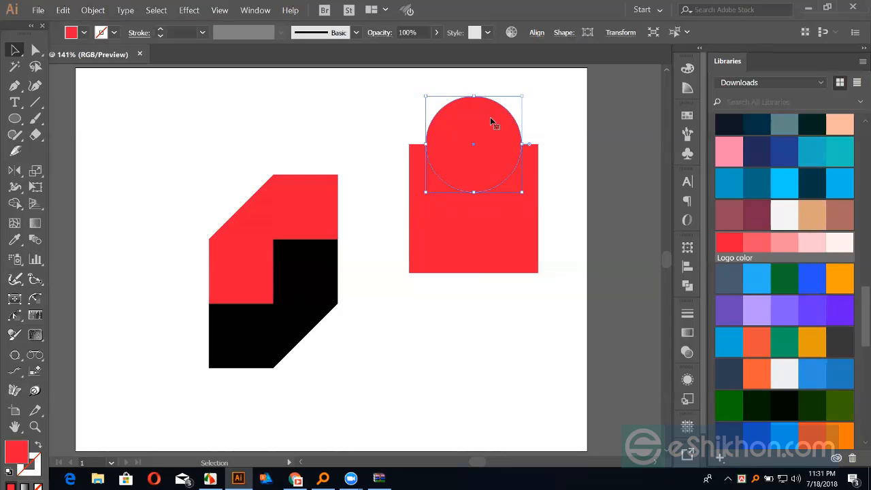